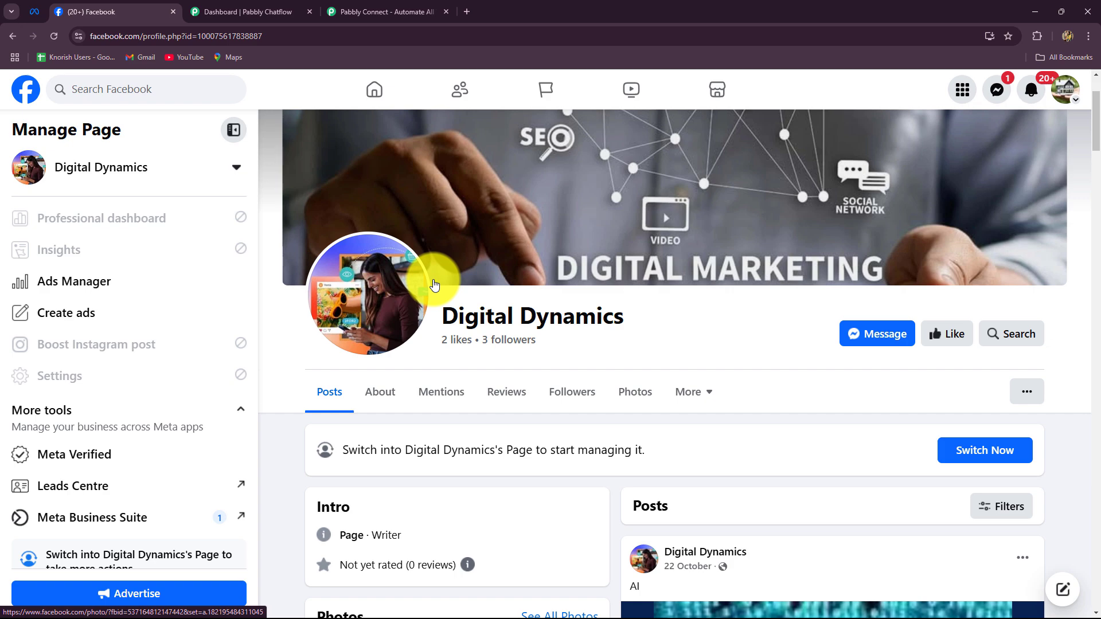
Scroll through the Digital Dynamics Facebook page, then switch to the Pabbly Chatflow dashboard
{"action": "scroll", "coordinate": [434, 285], "scroll_direction": "down", "scroll_amount": 3}
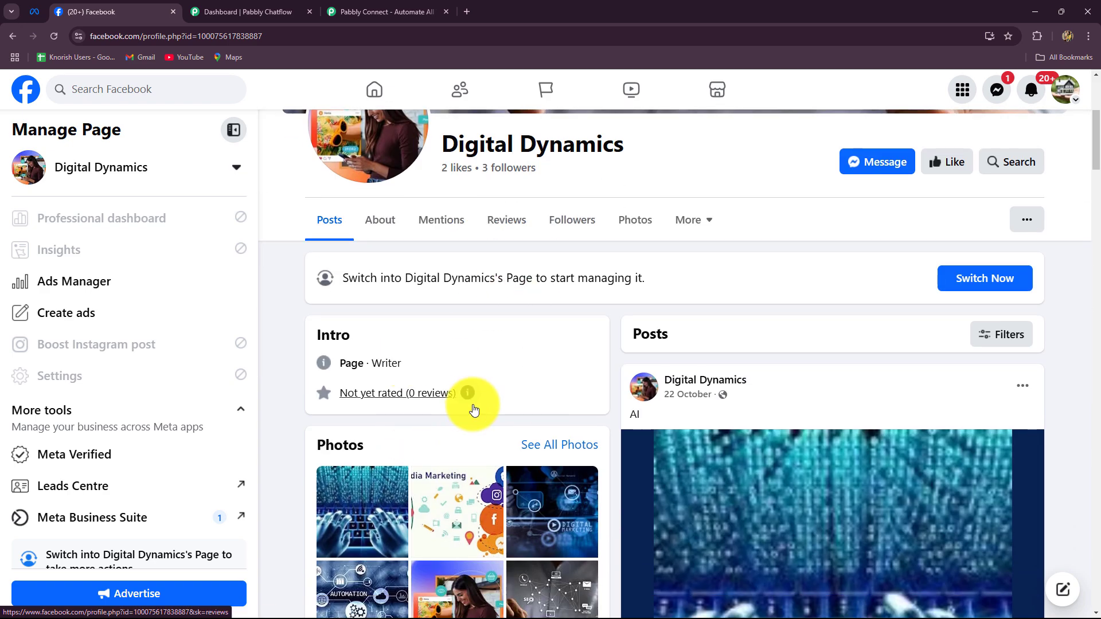
{"action": "scroll", "coordinate": [496, 359], "scroll_direction": "up", "scroll_amount": 3}
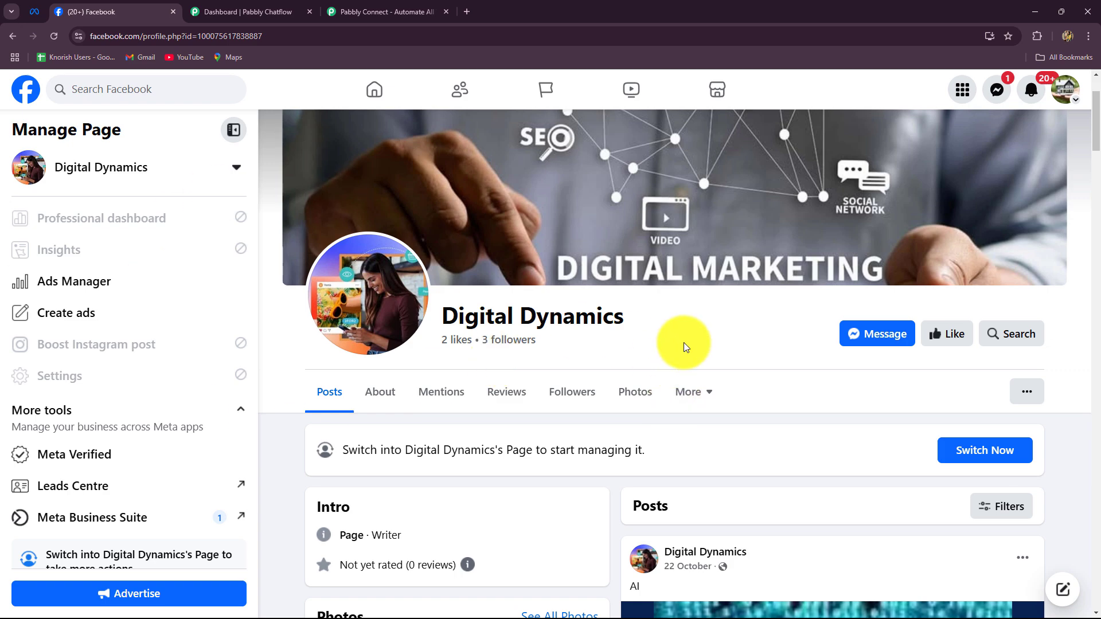
{"action": "left_click", "coordinate": [260, 10]}
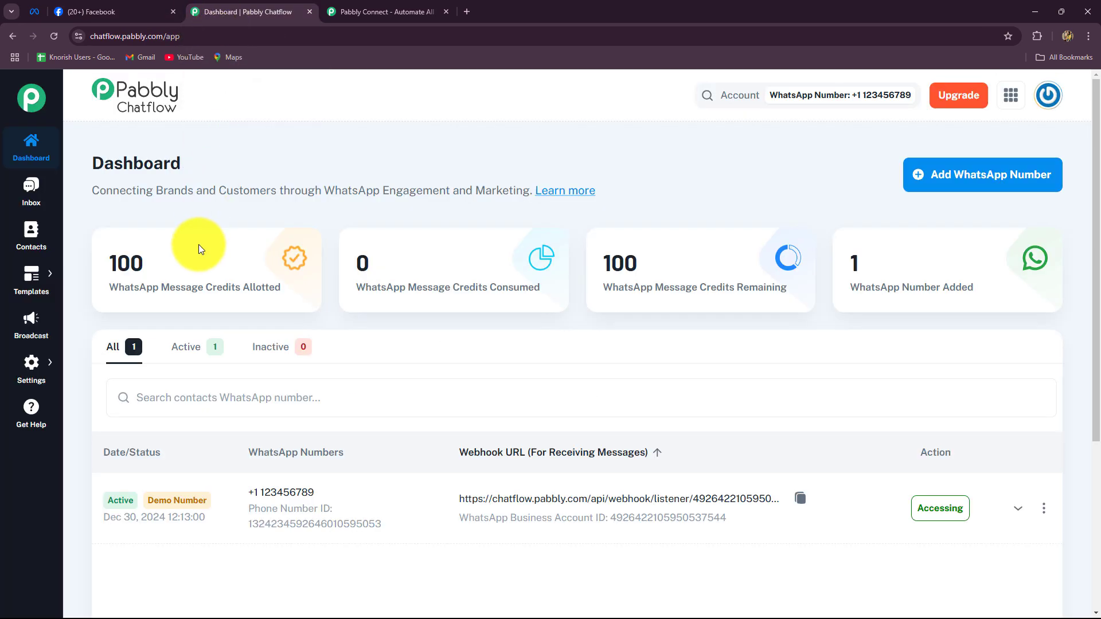
Check the empty Pabbly Chatflow inbox, then return to the Chatflow dashboard
{"action": "mouse_move", "coordinate": [201, 287]}
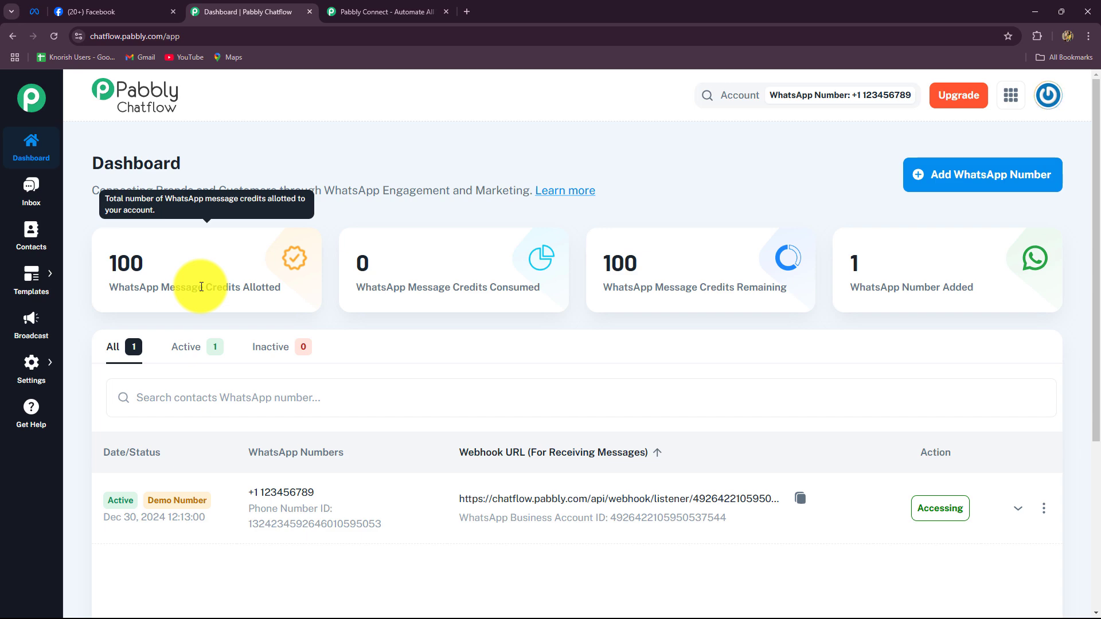
{"action": "left_click", "coordinate": [26, 194]}
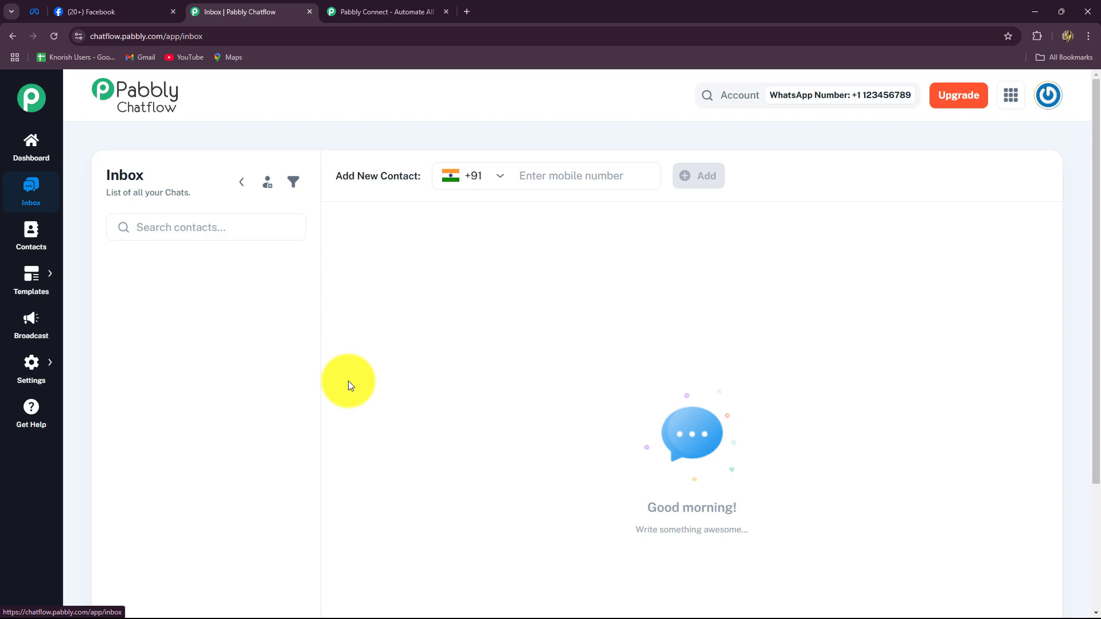
{"action": "left_click", "coordinate": [124, 11]}
{"action": "left_click", "coordinate": [251, 11]}
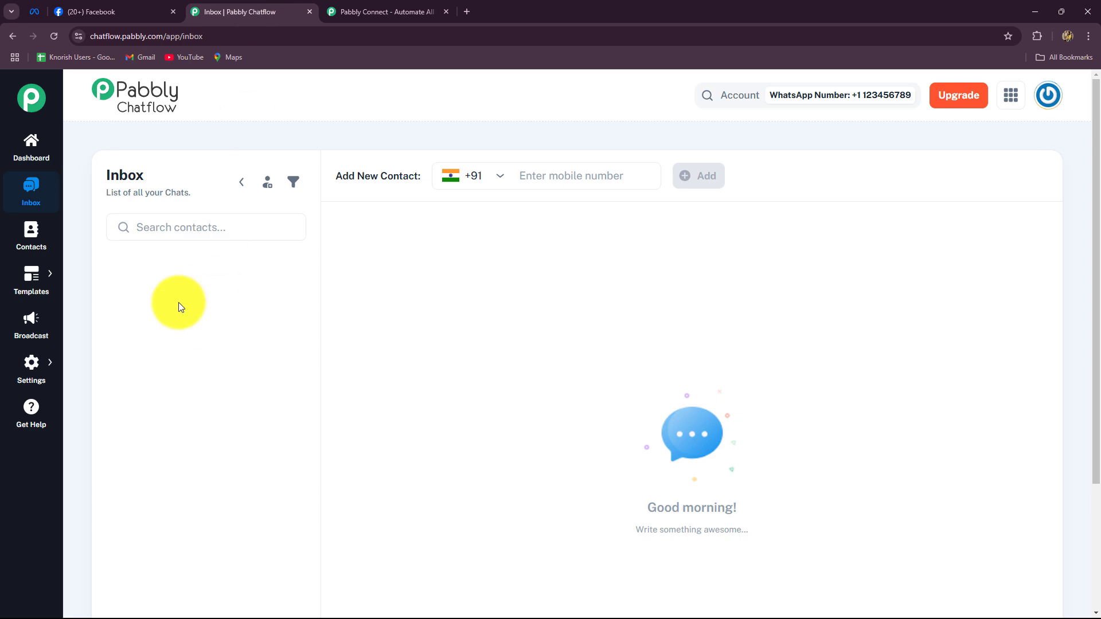
{"action": "left_click", "coordinate": [32, 147]}
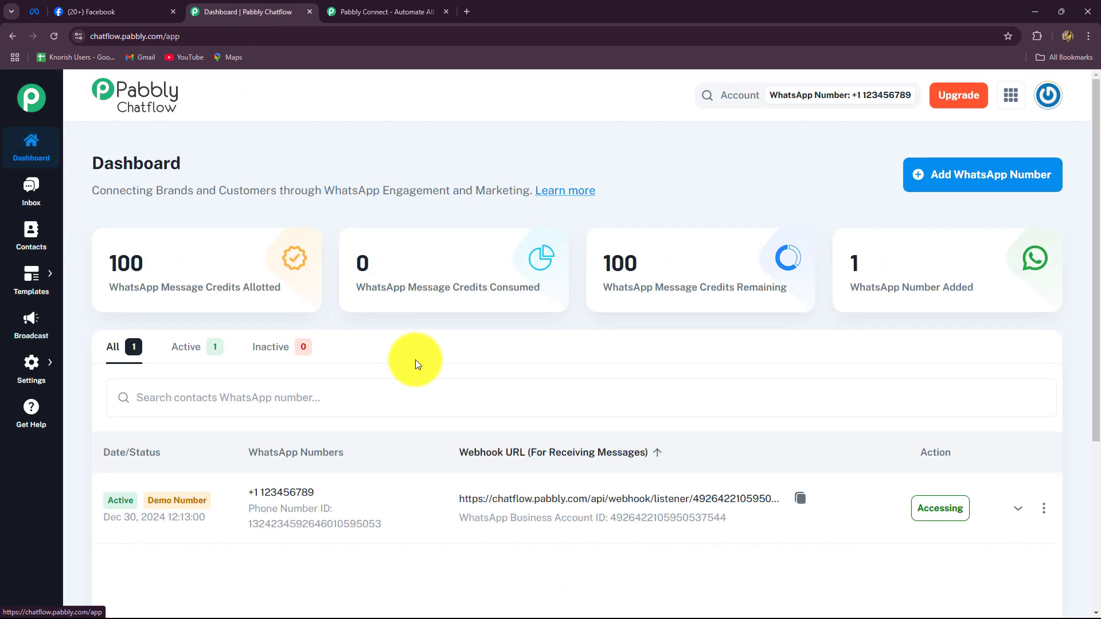
Go to the Pabbly Connect website and dismiss its sale popup
{"action": "left_click", "coordinate": [106, 11]}
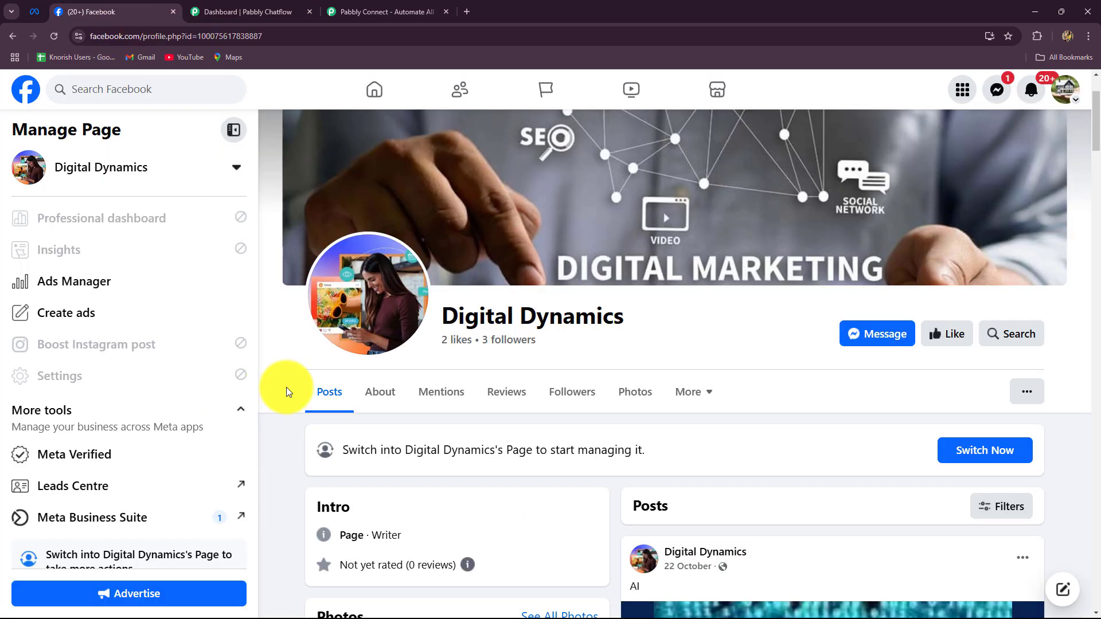
{"action": "left_click", "coordinate": [261, 11]}
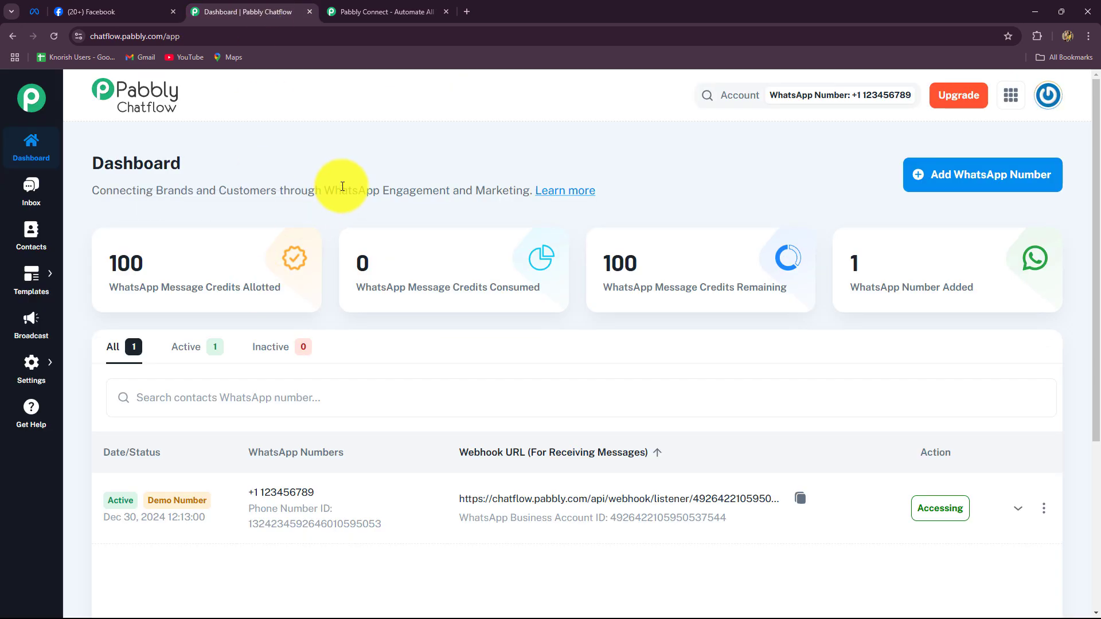
{"action": "left_click", "coordinate": [361, 10]}
{"action": "left_click", "coordinate": [752, 167]}
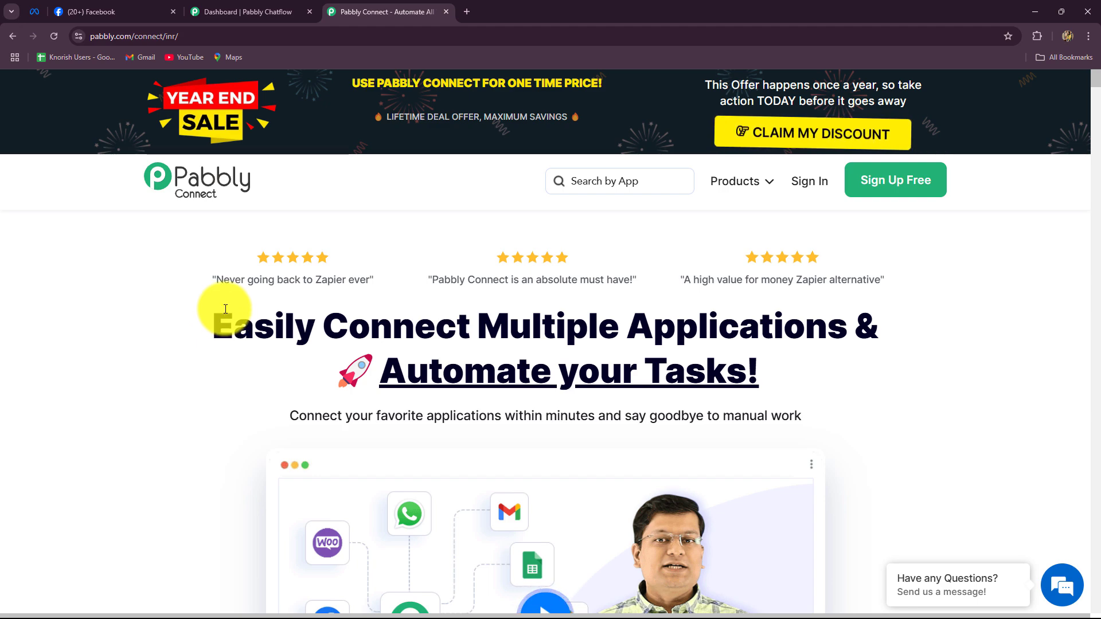
Browse the Pabbly Connect homepage headline, then go to Sign In in the header
{"action": "left_click", "coordinate": [152, 38]}
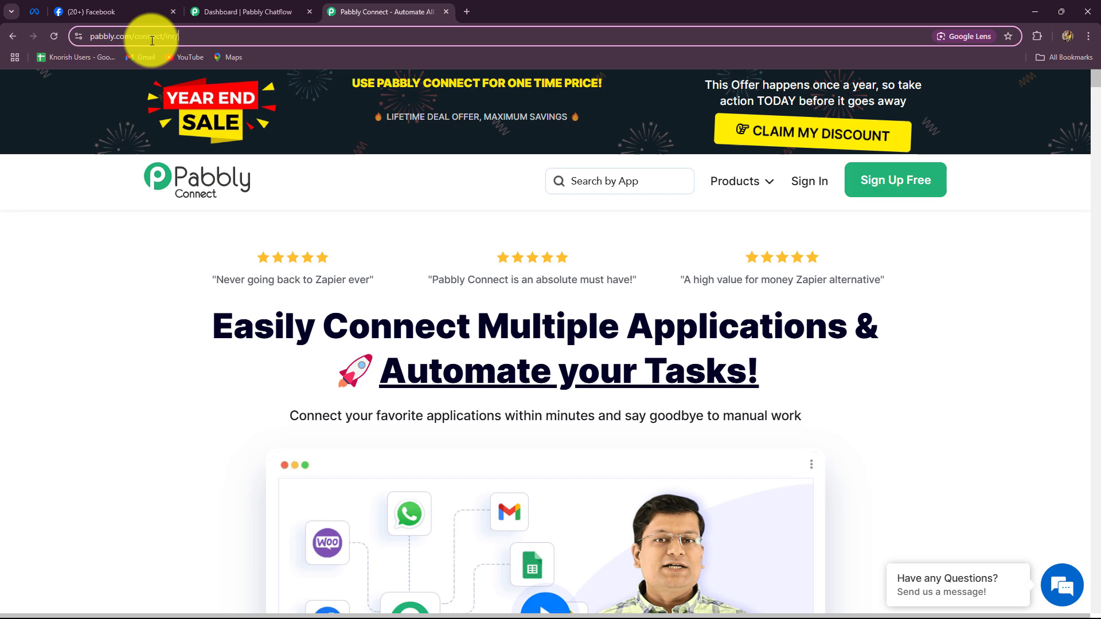
{"action": "left_click", "coordinate": [129, 253]}
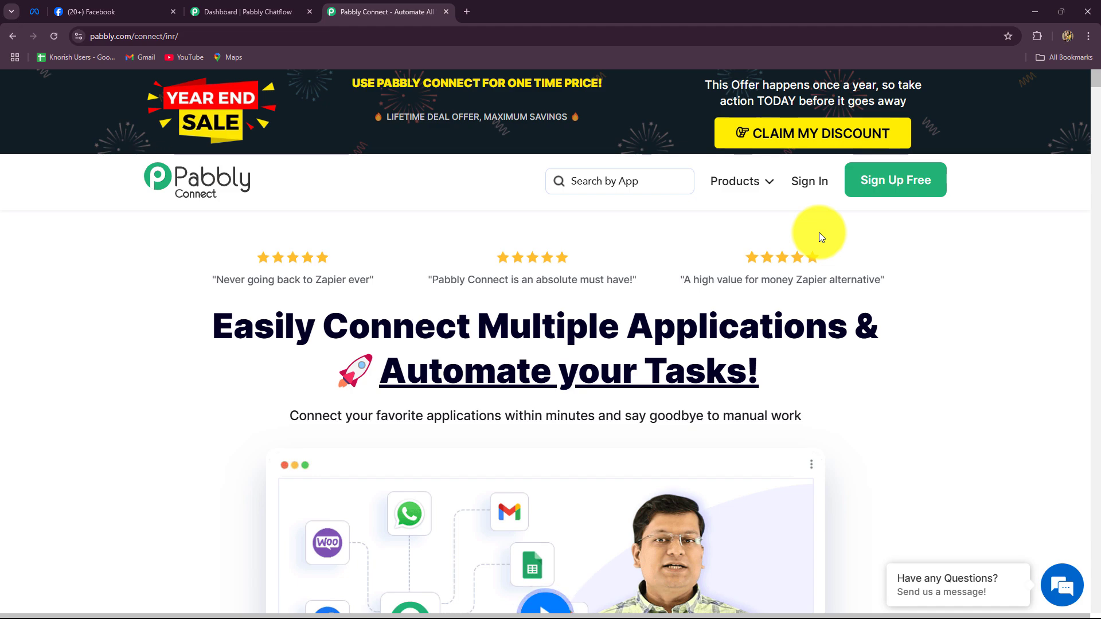
{"action": "left_click_drag", "start_coordinate": [218, 331], "coordinate": [899, 388]}
{"action": "left_click", "coordinate": [899, 387]}
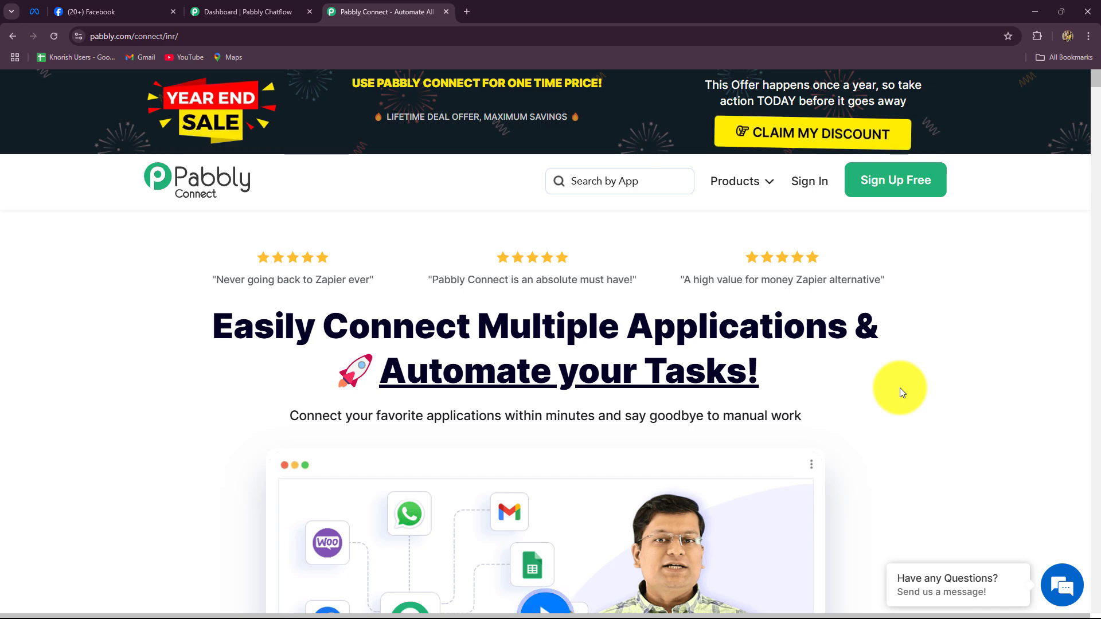
{"action": "scroll", "coordinate": [890, 386], "scroll_direction": "down", "scroll_amount": 10}
{"action": "scroll", "coordinate": [892, 392], "scroll_direction": "up", "scroll_amount": 10}
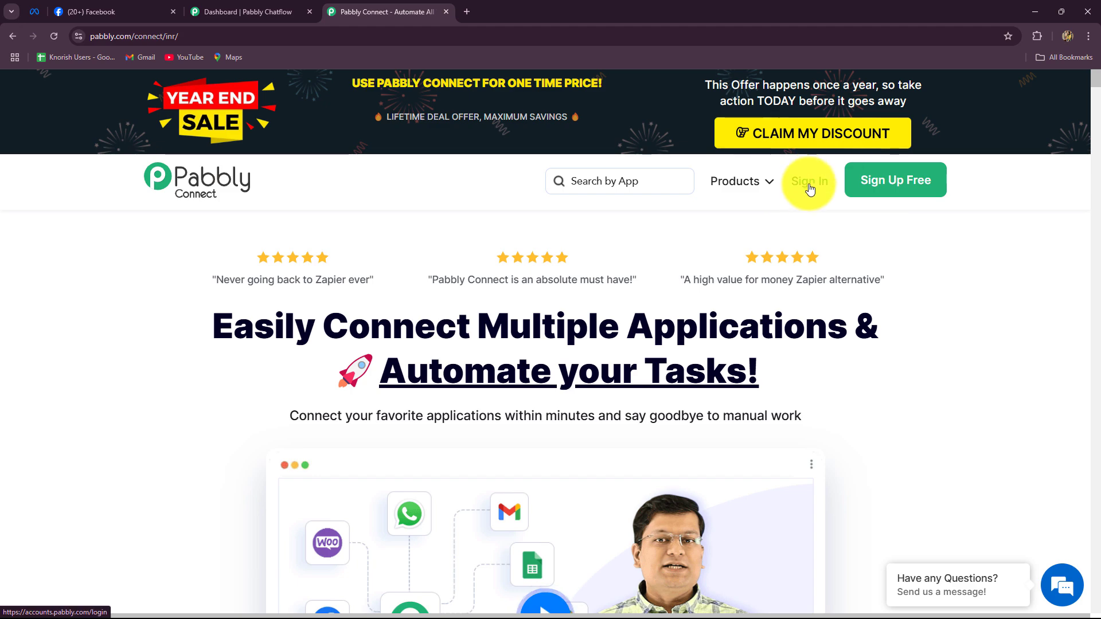
{"action": "left_click", "coordinate": [806, 184]}
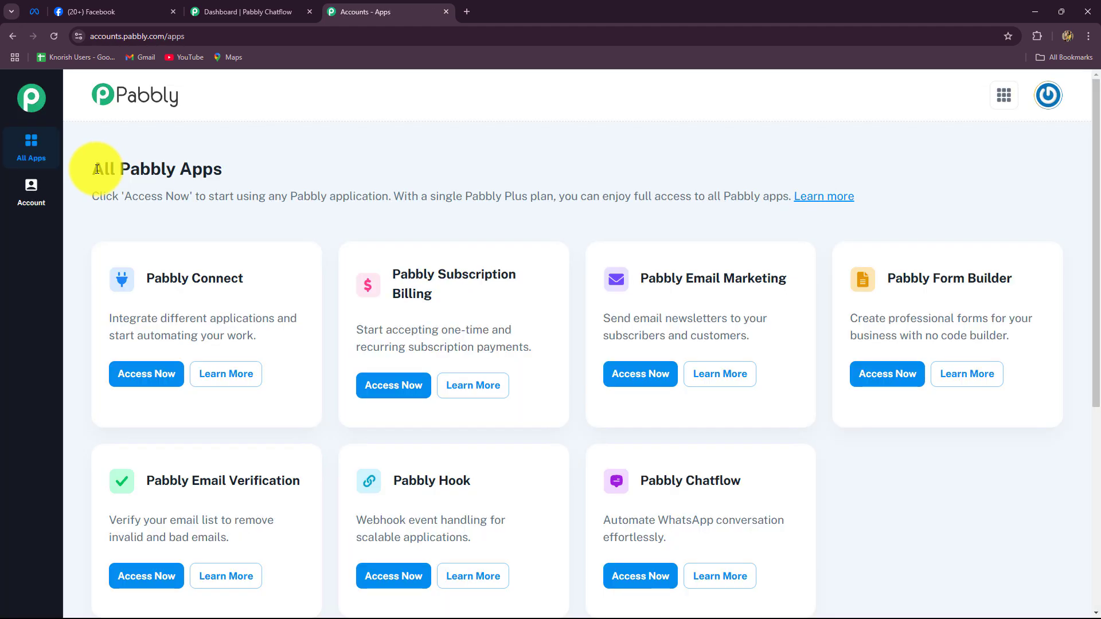
Open Pabbly Connect with Access Now on its card in the All Pabbly Apps list
{"action": "left_click_drag", "start_coordinate": [93, 168], "coordinate": [234, 174]}
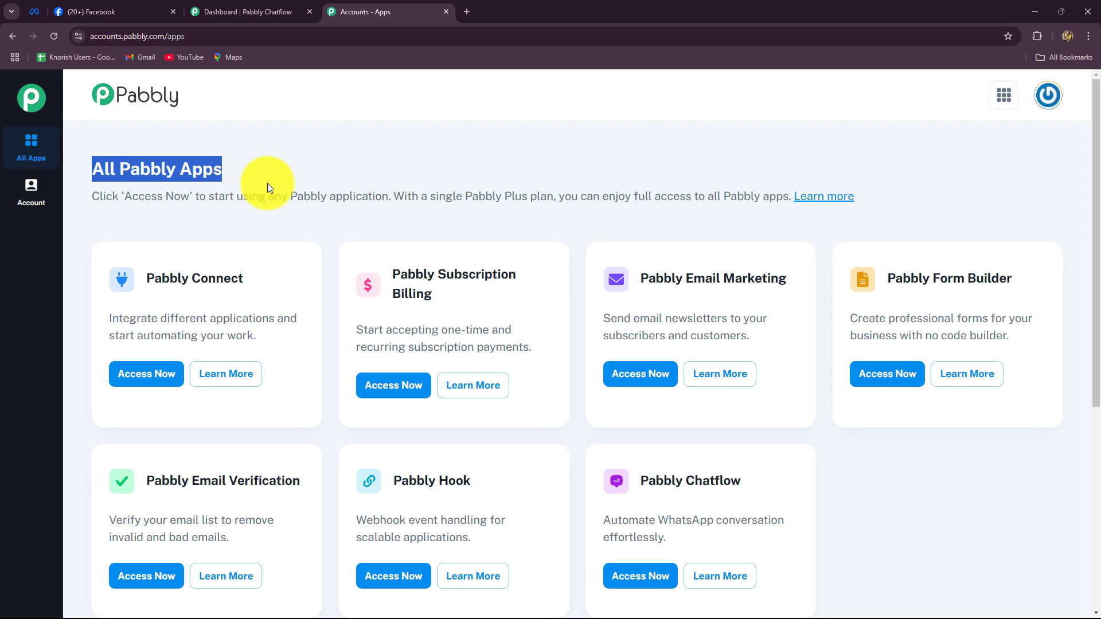
{"action": "scroll", "coordinate": [367, 215], "scroll_direction": "down", "scroll_amount": 3}
{"action": "scroll", "coordinate": [362, 194], "scroll_direction": "up", "scroll_amount": 2}
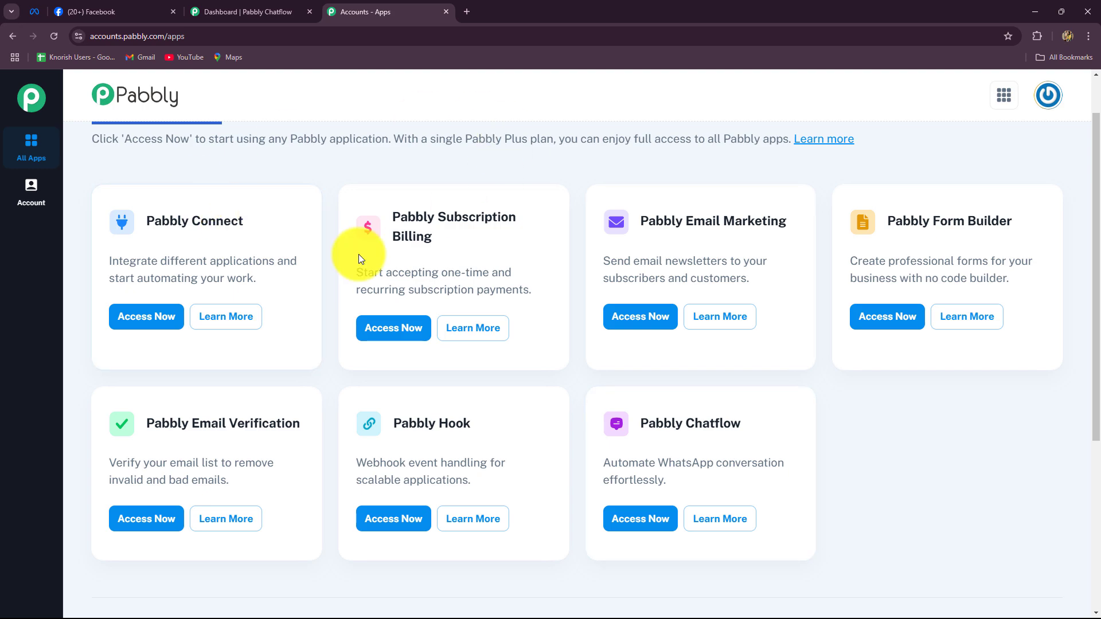
{"action": "scroll", "coordinate": [396, 386], "scroll_direction": "up", "scroll_amount": 1}
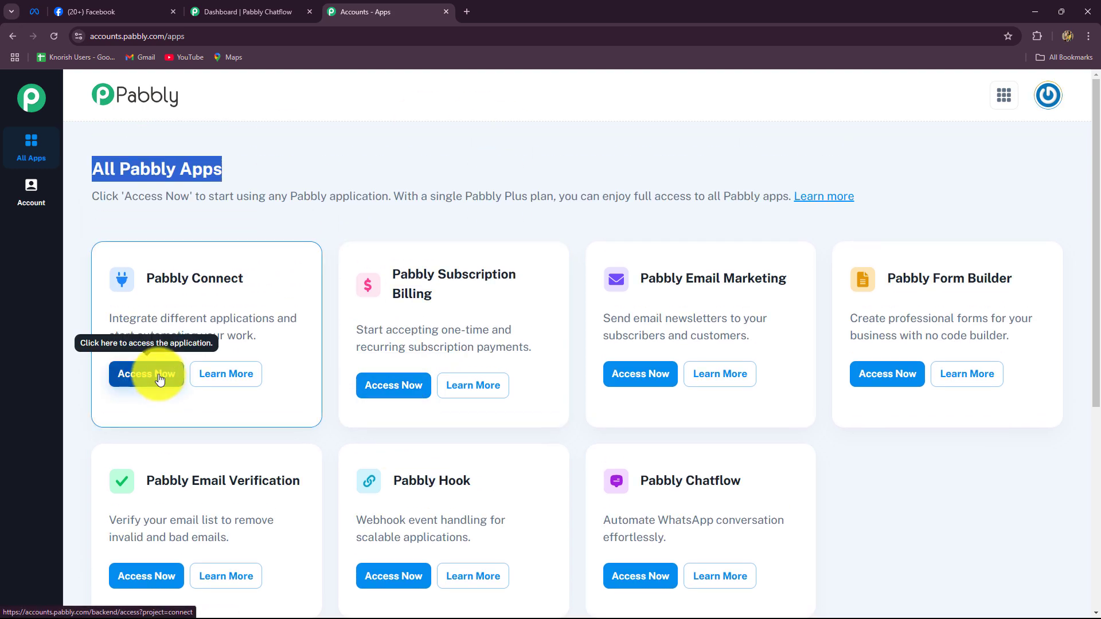
{"action": "left_click", "coordinate": [207, 10]}
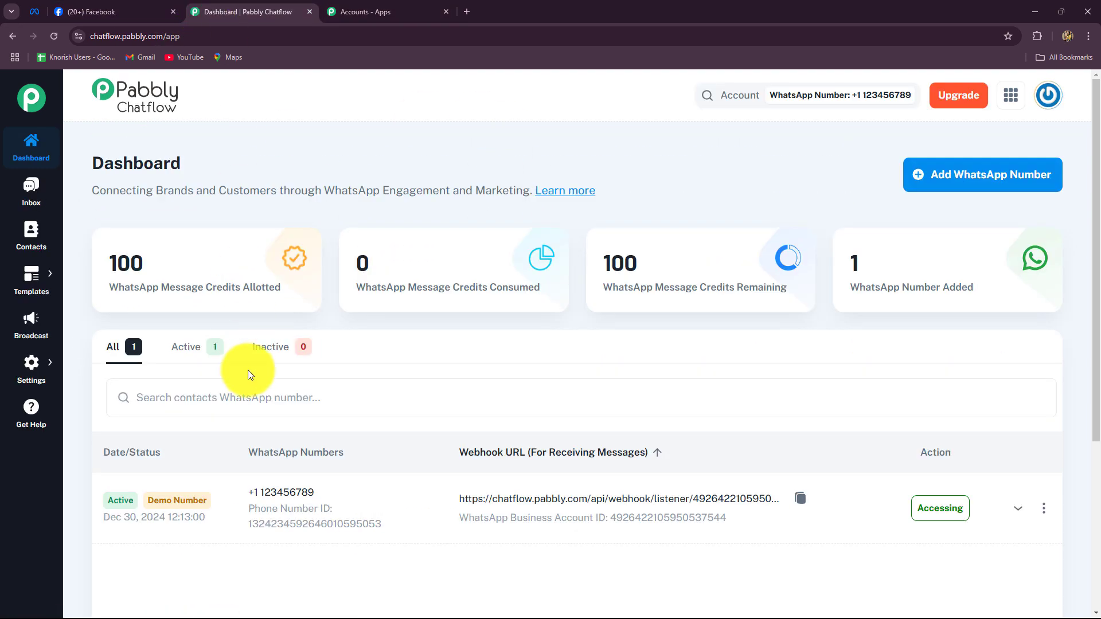
{"action": "left_click", "coordinate": [344, 13]}
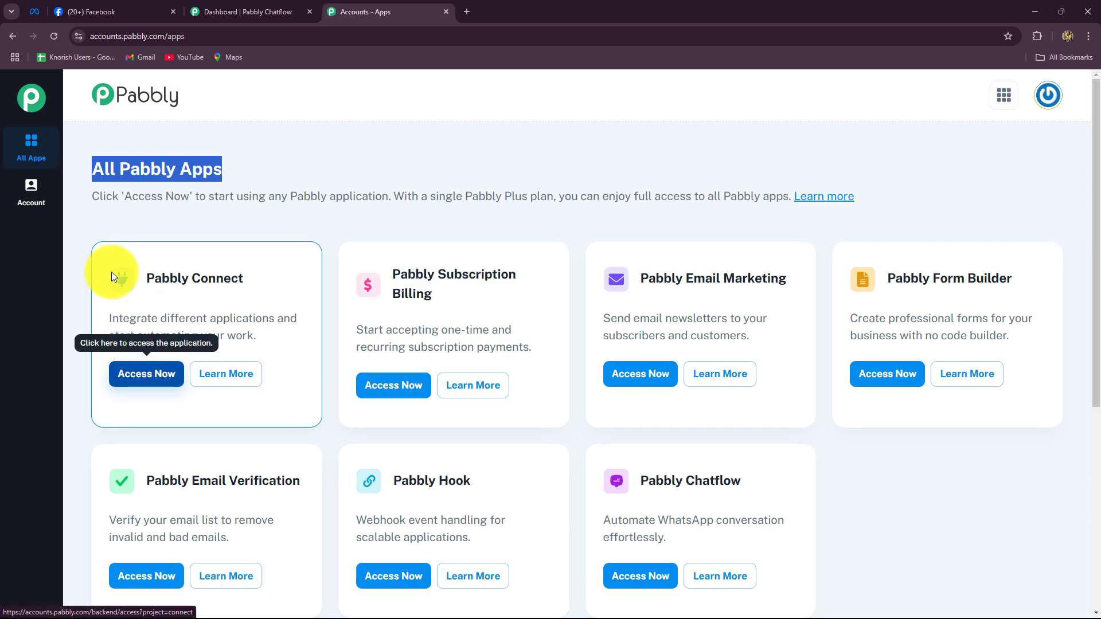
{"action": "left_click", "coordinate": [156, 378]}
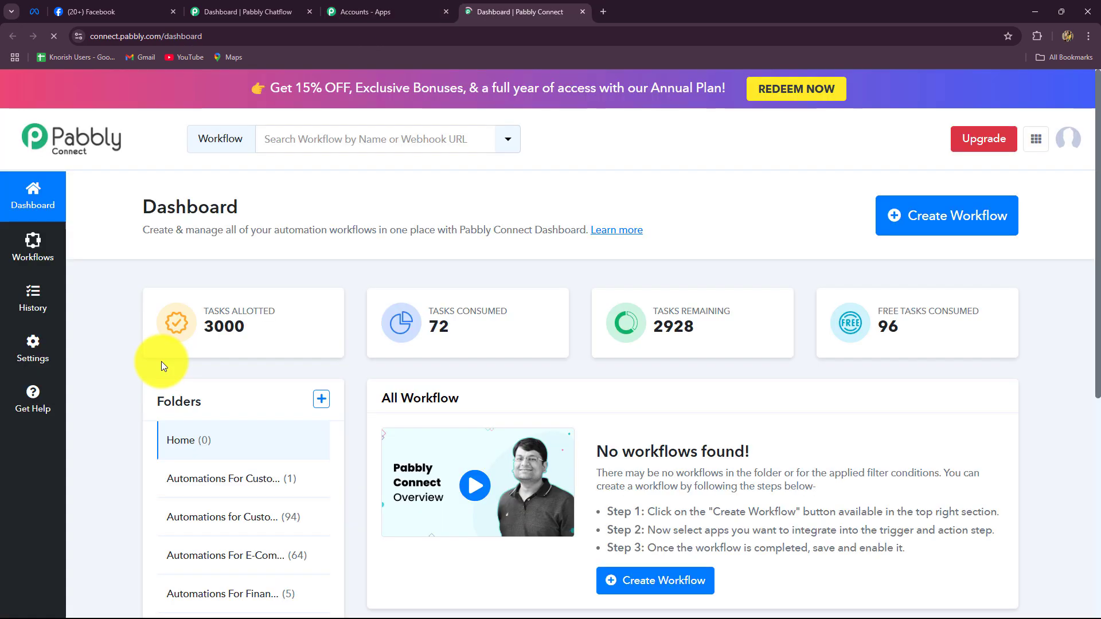
Start a new workflow from the Pabbly Connect dashboard and paste in its name
{"action": "scroll", "coordinate": [667, 353], "scroll_direction": "down", "scroll_amount": 5}
{"action": "scroll", "coordinate": [682, 448], "scroll_direction": "down", "scroll_amount": 2}
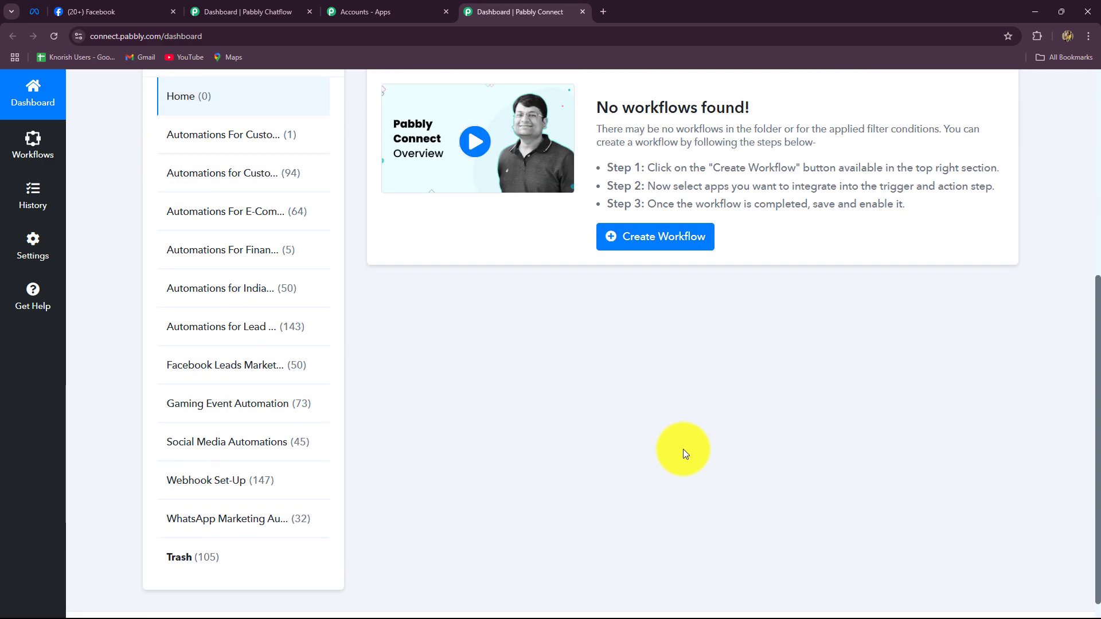
{"action": "scroll", "coordinate": [684, 453], "scroll_direction": "up", "scroll_amount": 3}
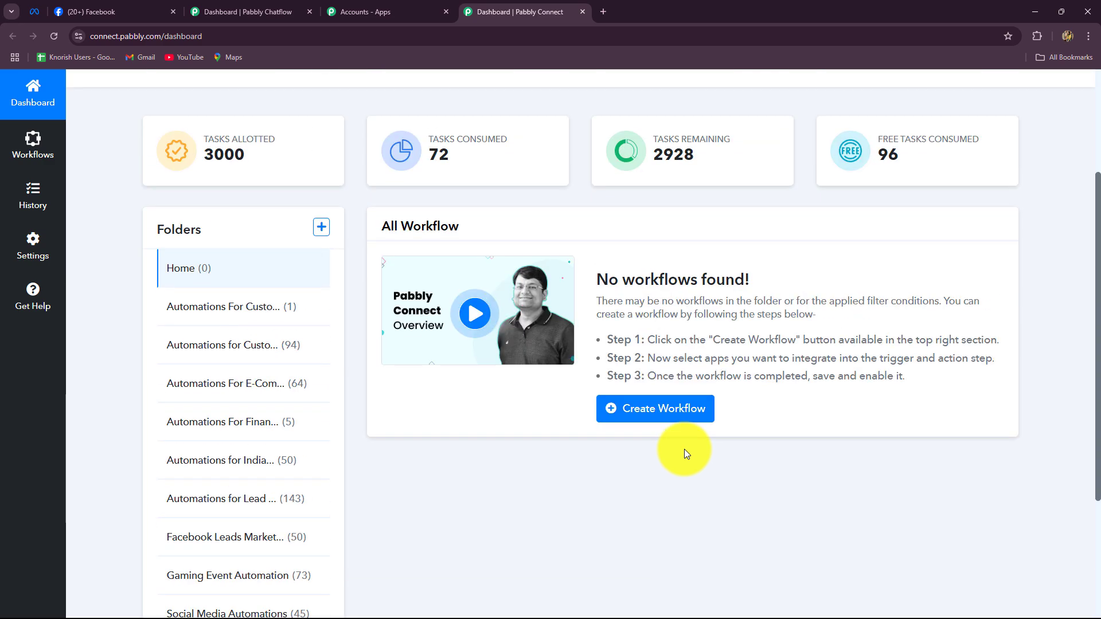
{"action": "scroll", "coordinate": [830, 418], "scroll_direction": "up", "scroll_amount": 2}
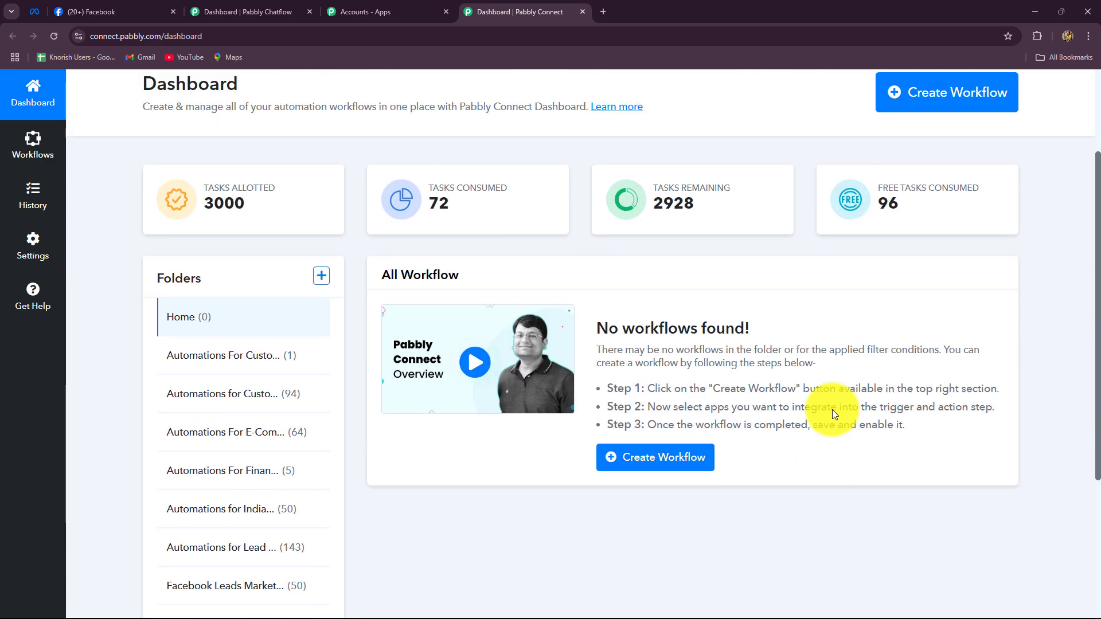
{"action": "scroll", "coordinate": [830, 401], "scroll_direction": "down", "scroll_amount": 4}
{"action": "scroll", "coordinate": [226, 184], "scroll_direction": "down", "scroll_amount": 1}
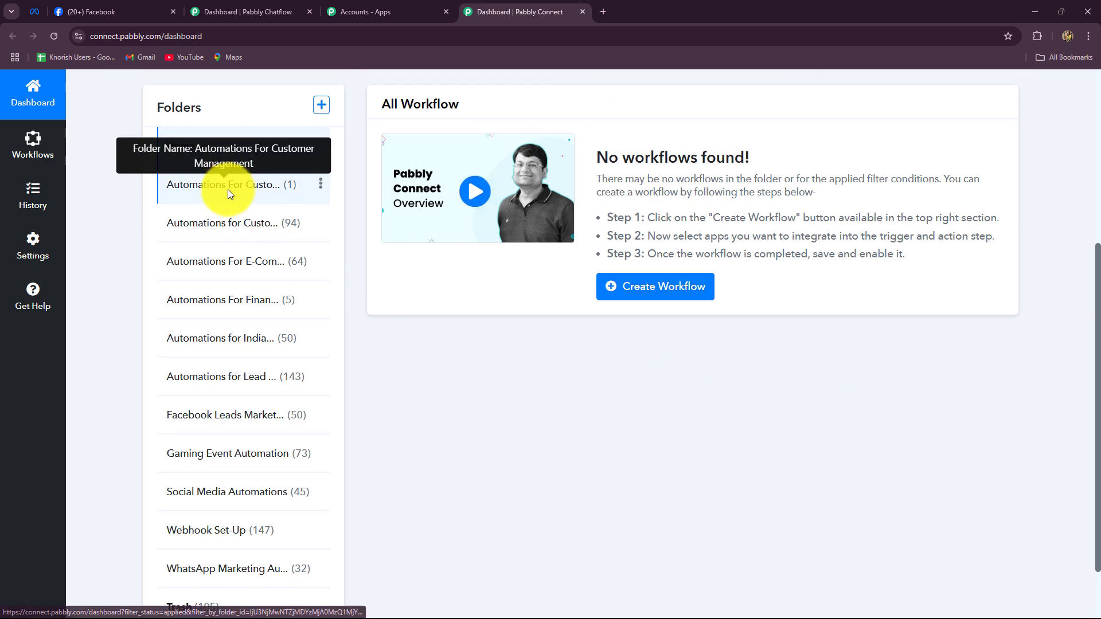
{"action": "scroll", "coordinate": [449, 459], "scroll_direction": "up", "scroll_amount": 5}
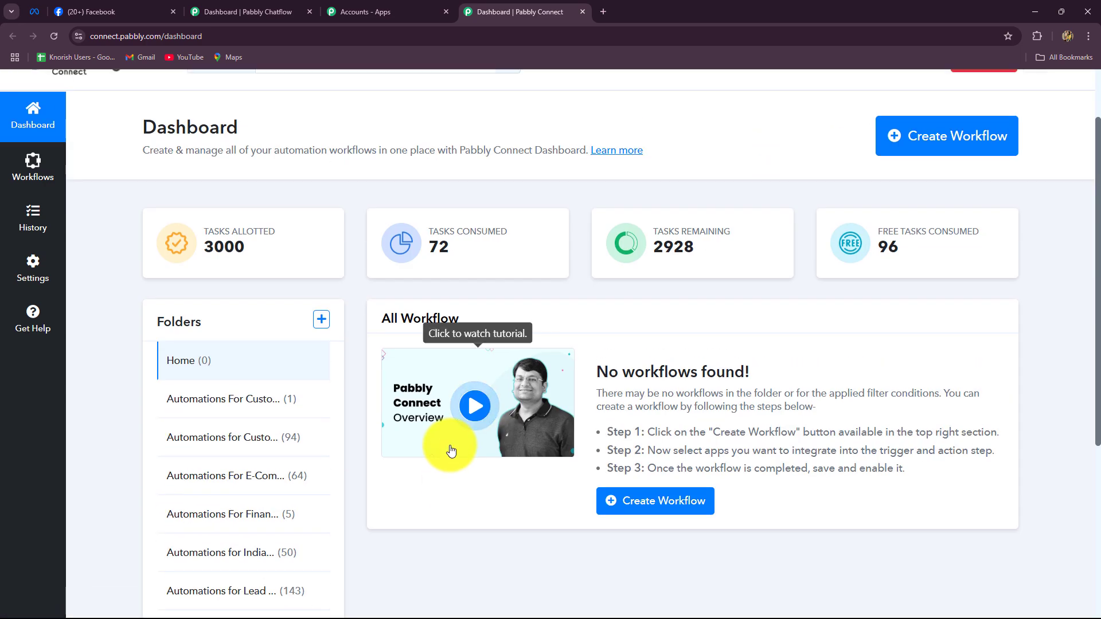
{"action": "left_click", "coordinate": [949, 146]}
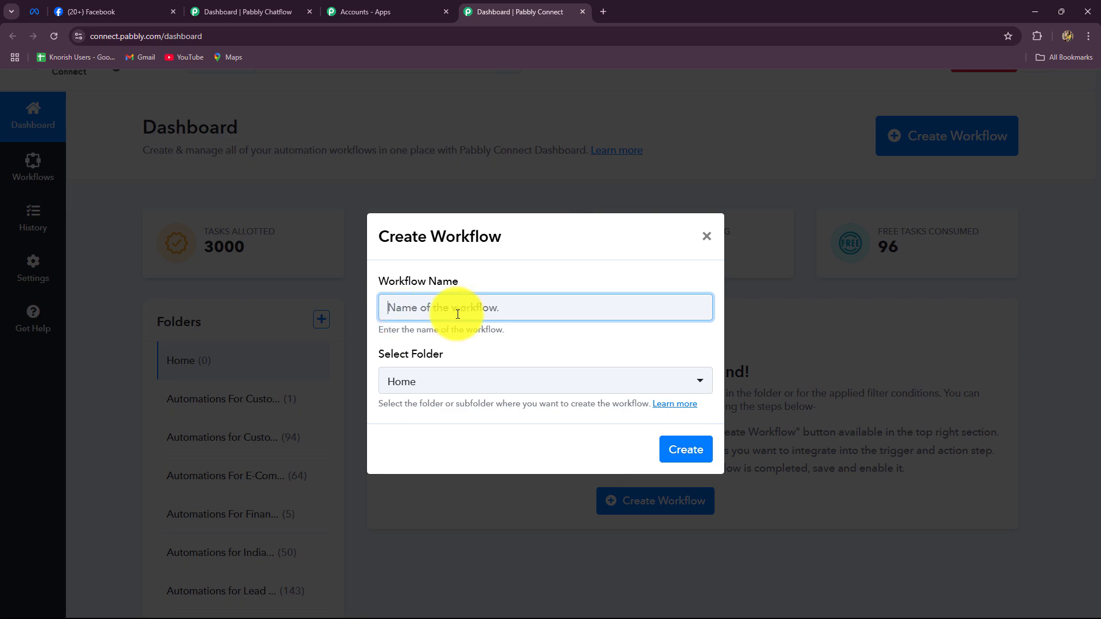
{"action": "key", "text": "ctrl+v"}
{"action": "left_click_drag", "start_coordinate": [387, 307], "coordinate": [693, 309]}
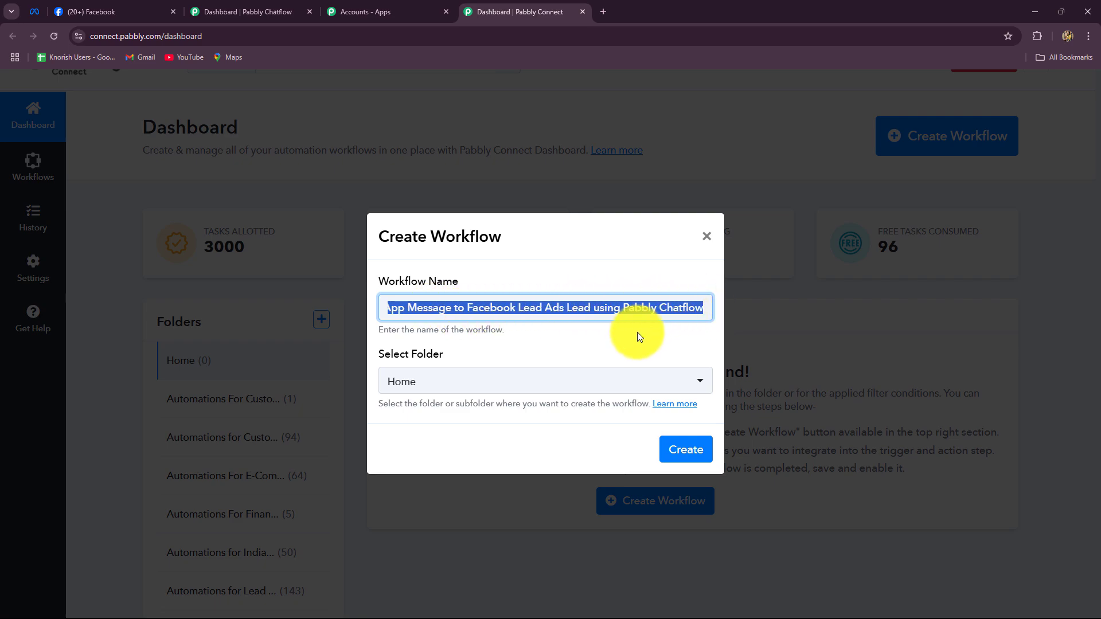
File the workflow in the Facebook Leads Marketing Automations folder and create it
{"action": "left_click", "coordinate": [577, 388]}
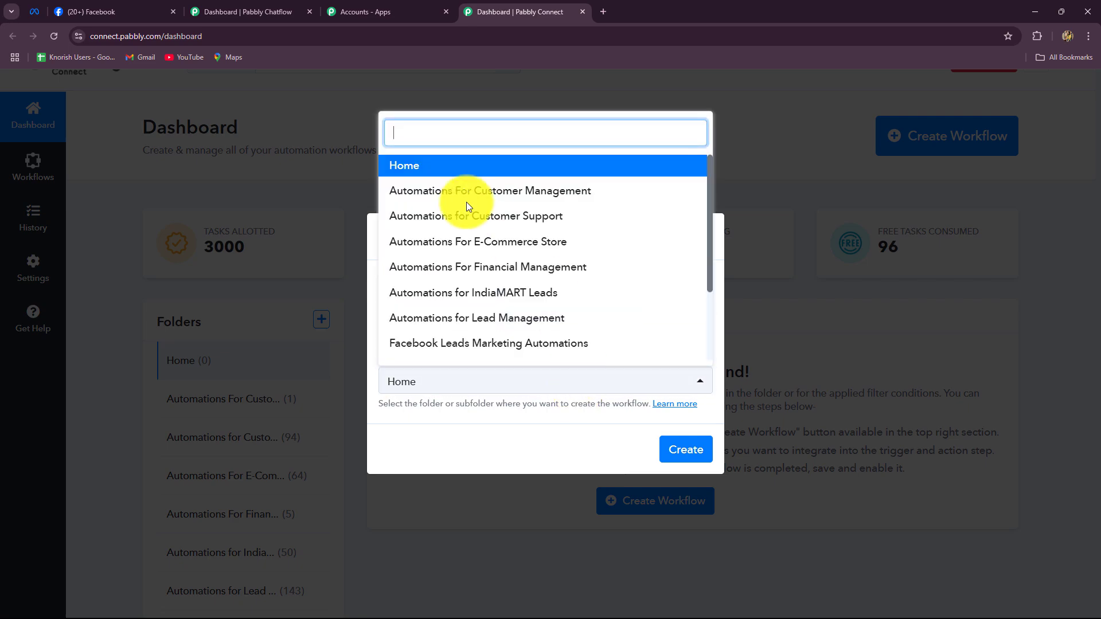
{"action": "scroll", "coordinate": [474, 300], "scroll_direction": "down", "scroll_amount": 2}
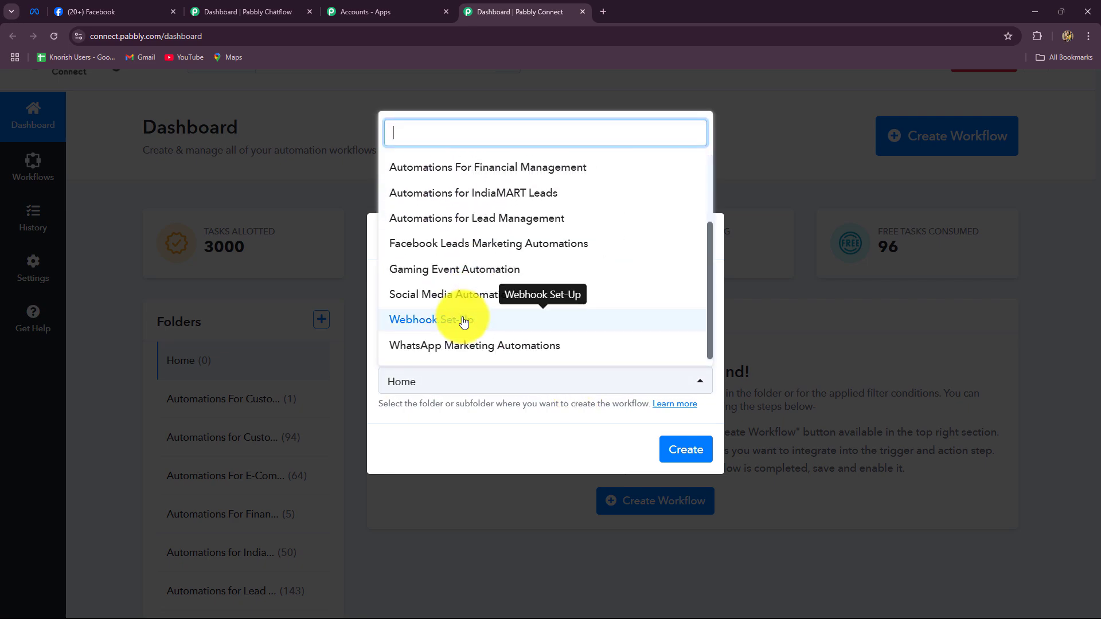
{"action": "scroll", "coordinate": [458, 320], "scroll_direction": "up", "scroll_amount": 2}
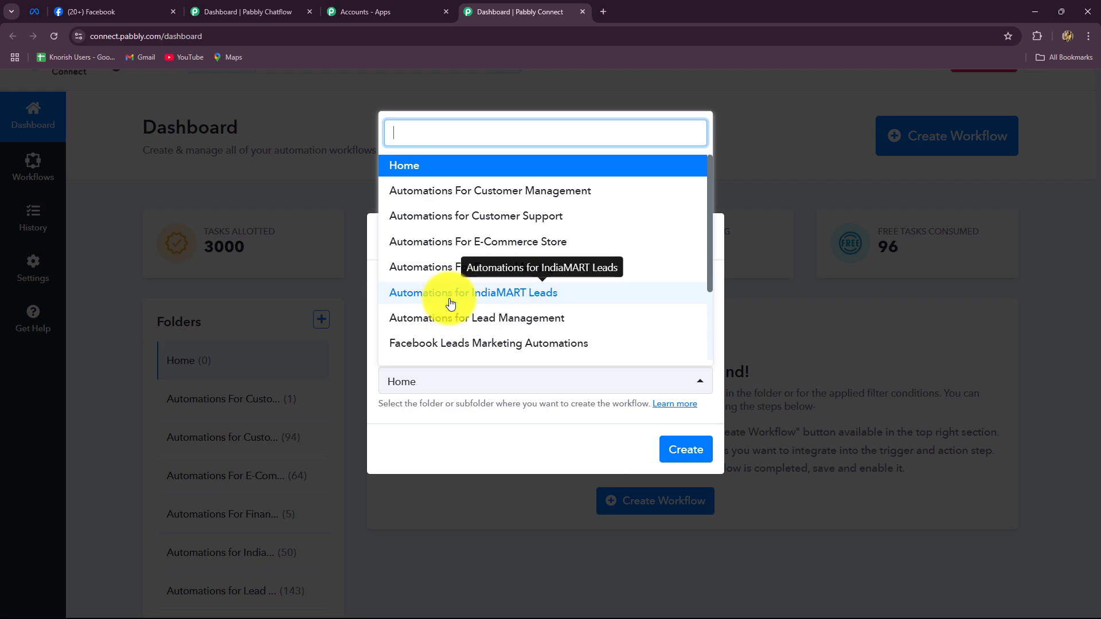
{"action": "scroll", "coordinate": [450, 304], "scroll_direction": "down", "scroll_amount": 1}
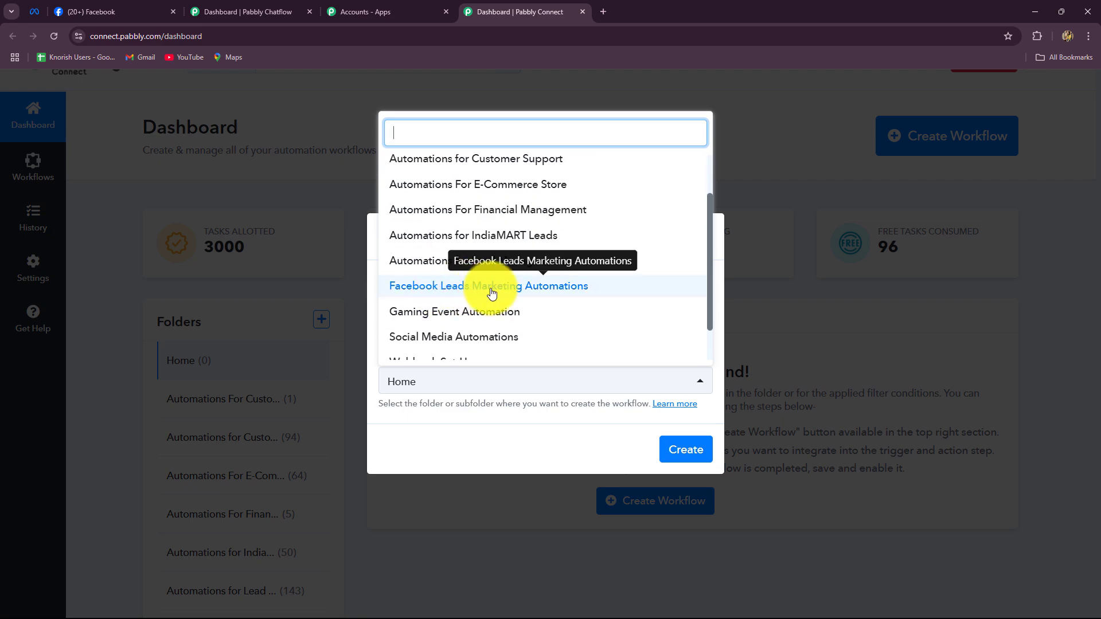
{"action": "left_click", "coordinate": [542, 286]}
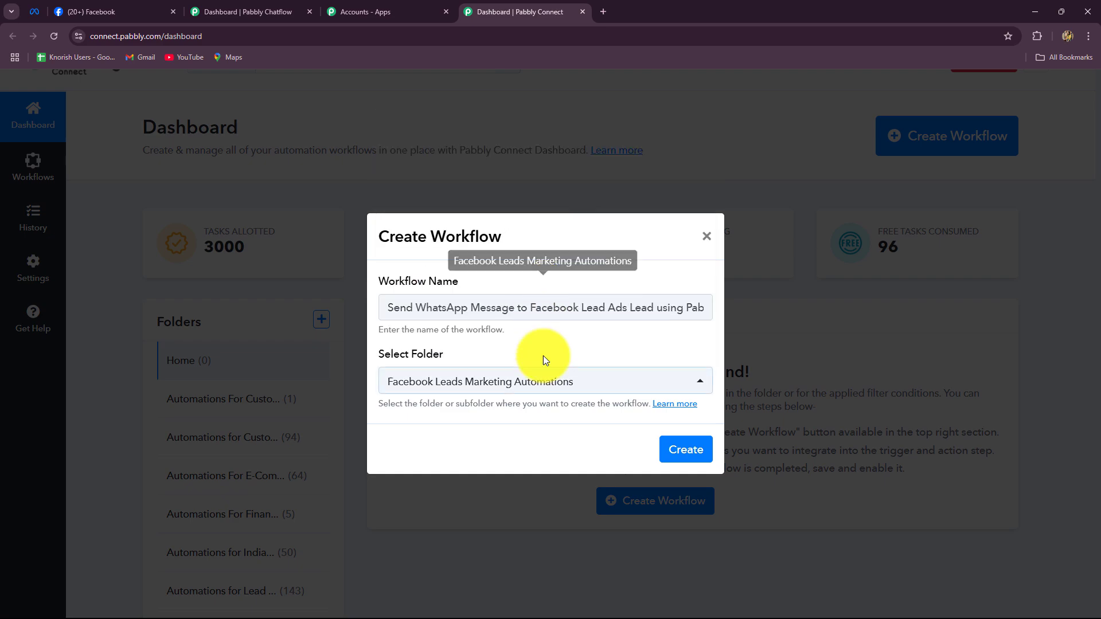
{"action": "left_click", "coordinate": [675, 449]}
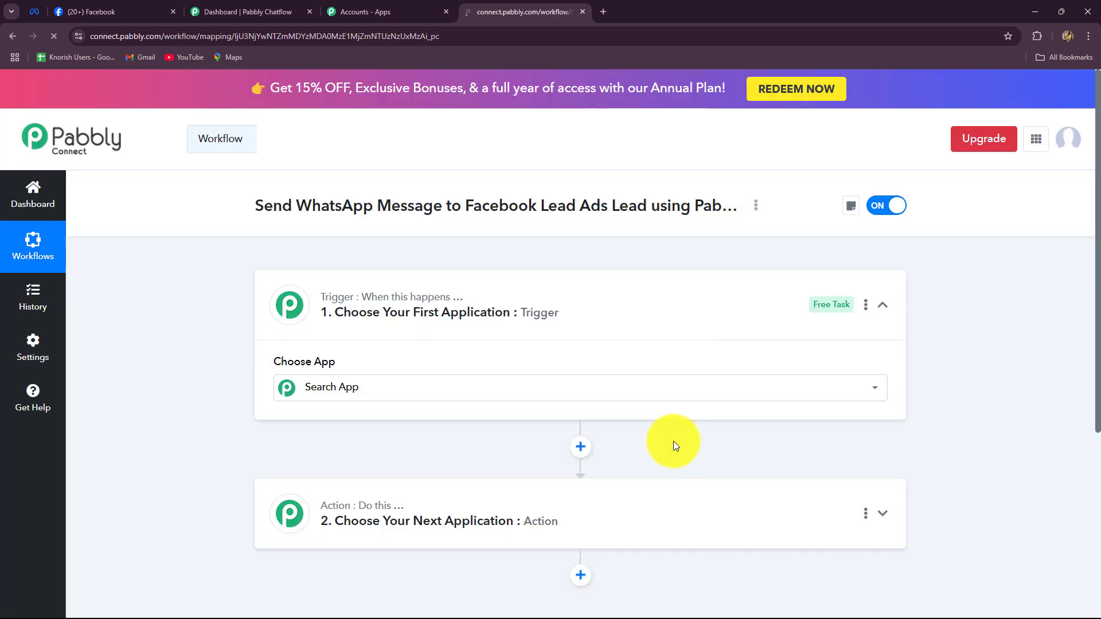
{"action": "left_click", "coordinate": [881, 307]}
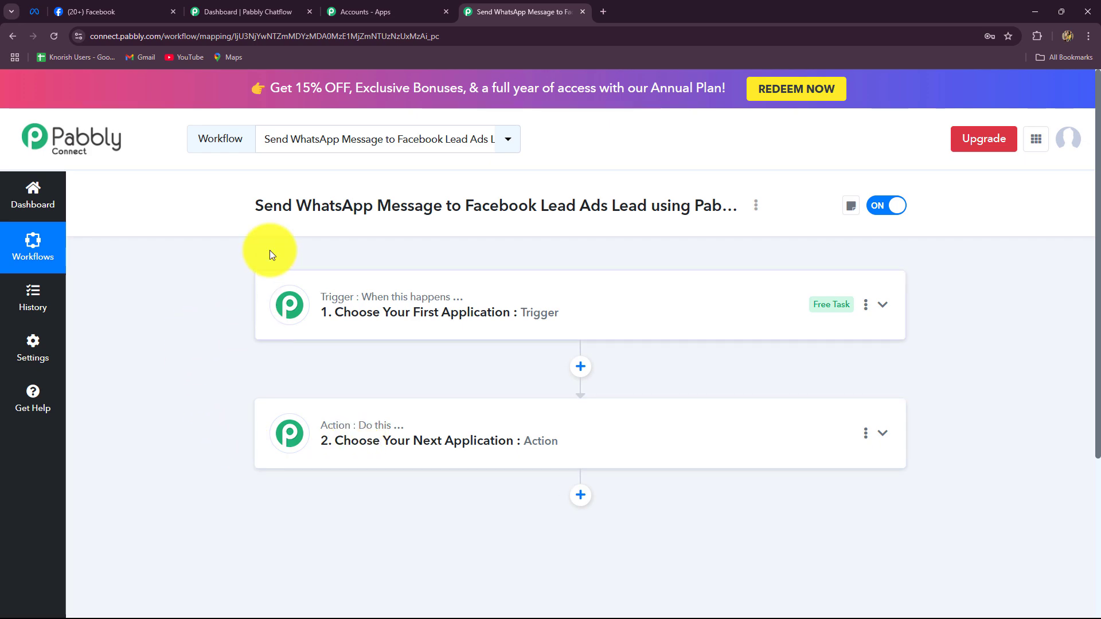
{"action": "scroll", "coordinate": [432, 378], "scroll_direction": "down", "scroll_amount": 4}
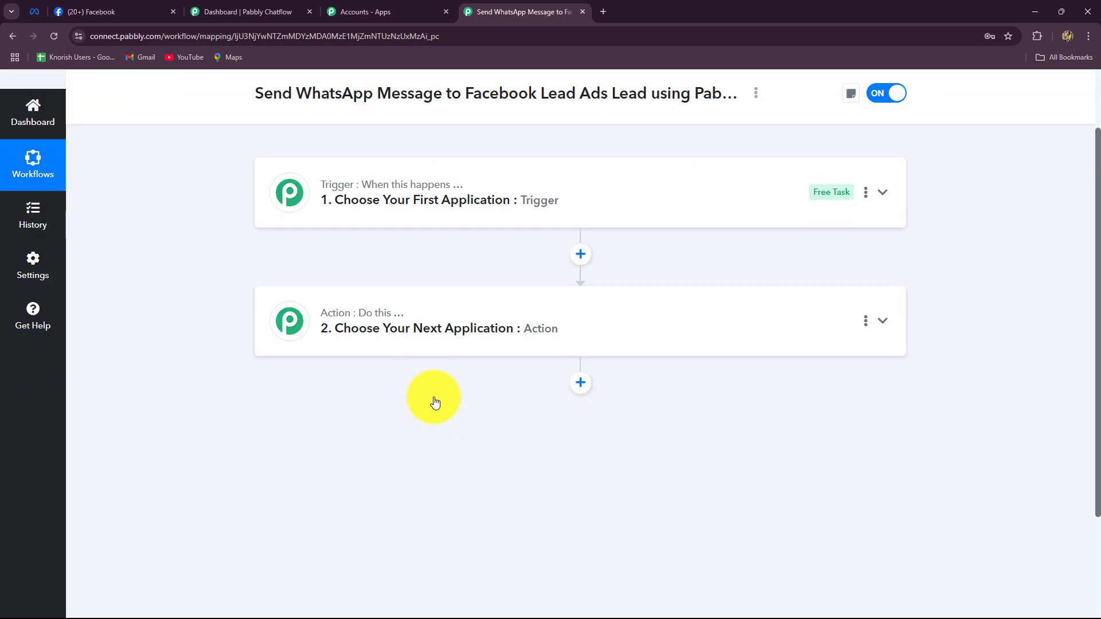
{"action": "scroll", "coordinate": [415, 453], "scroll_direction": "up", "scroll_amount": 4}
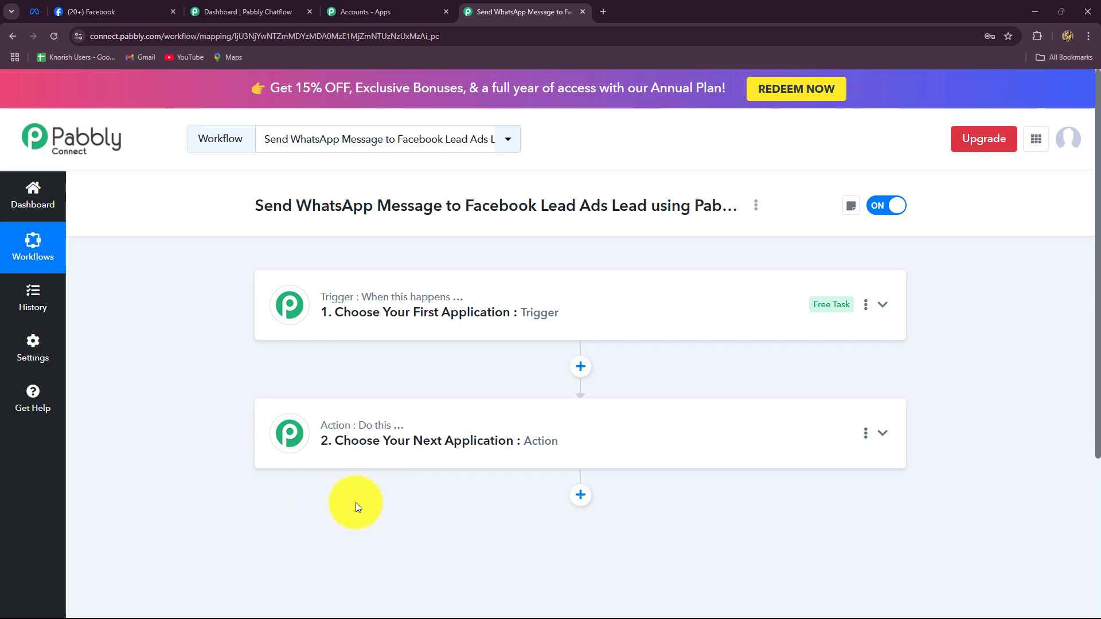
Make Facebook Lead Ads with the New Lead Instant event the trigger, then choose Connect
{"action": "left_click", "coordinate": [340, 303]}
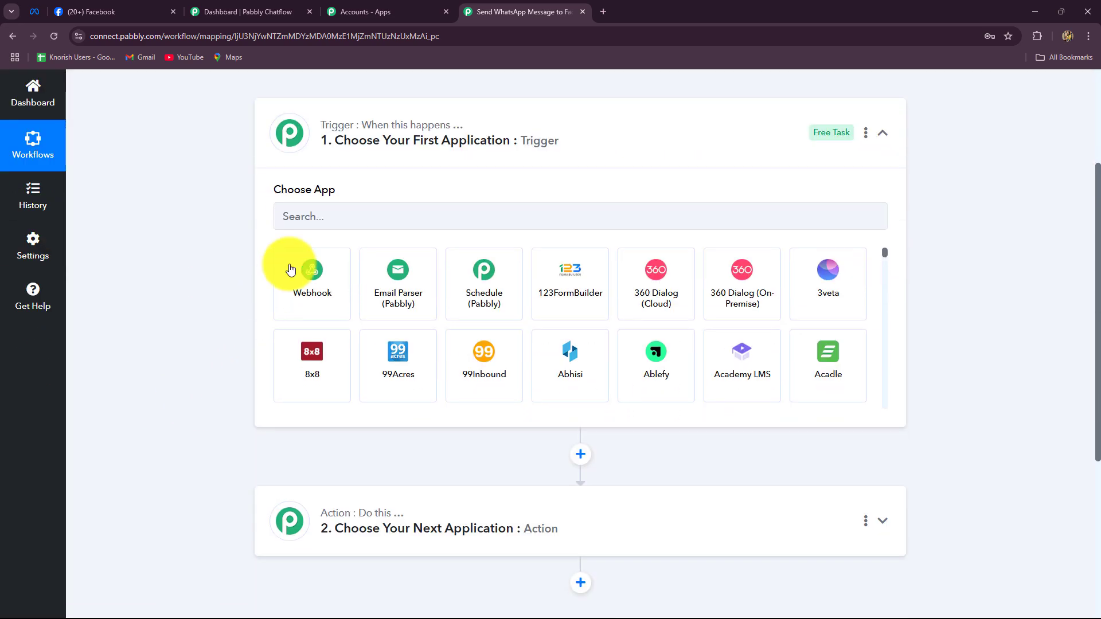
{"action": "left_click", "coordinate": [301, 226]}
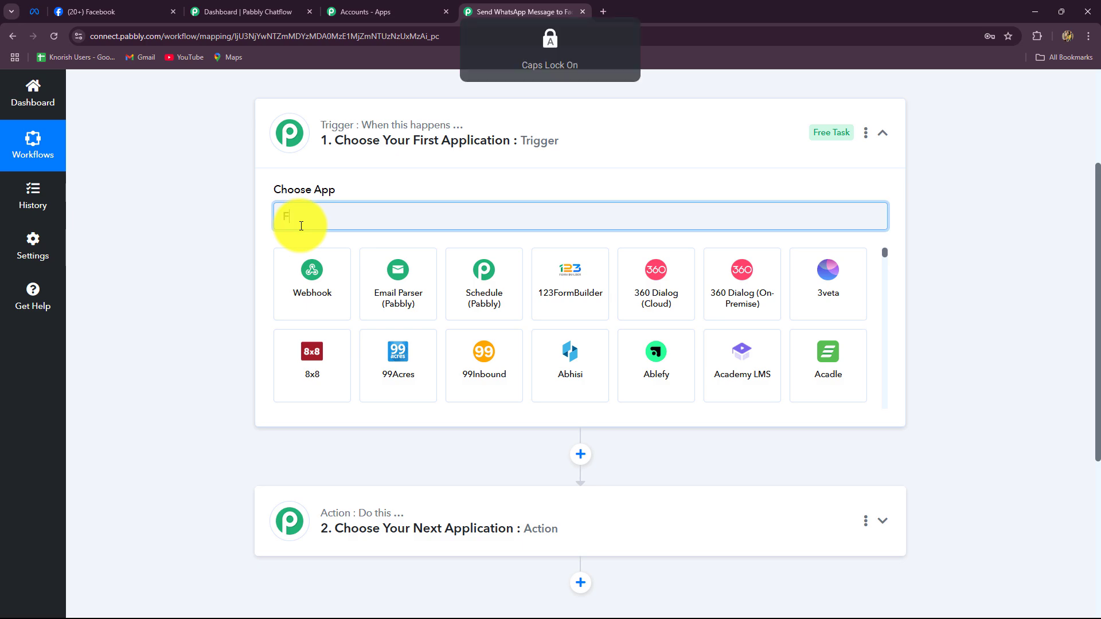
{"action": "type", "text": "Face"}
{"action": "left_click", "coordinate": [325, 287]}
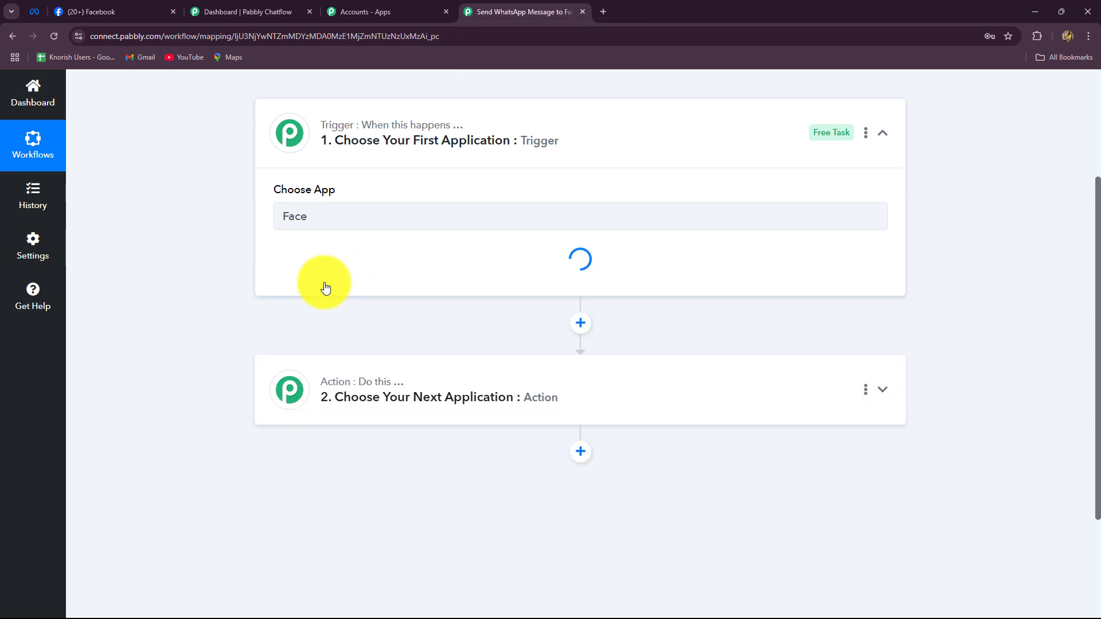
{"action": "left_click", "coordinate": [393, 280]}
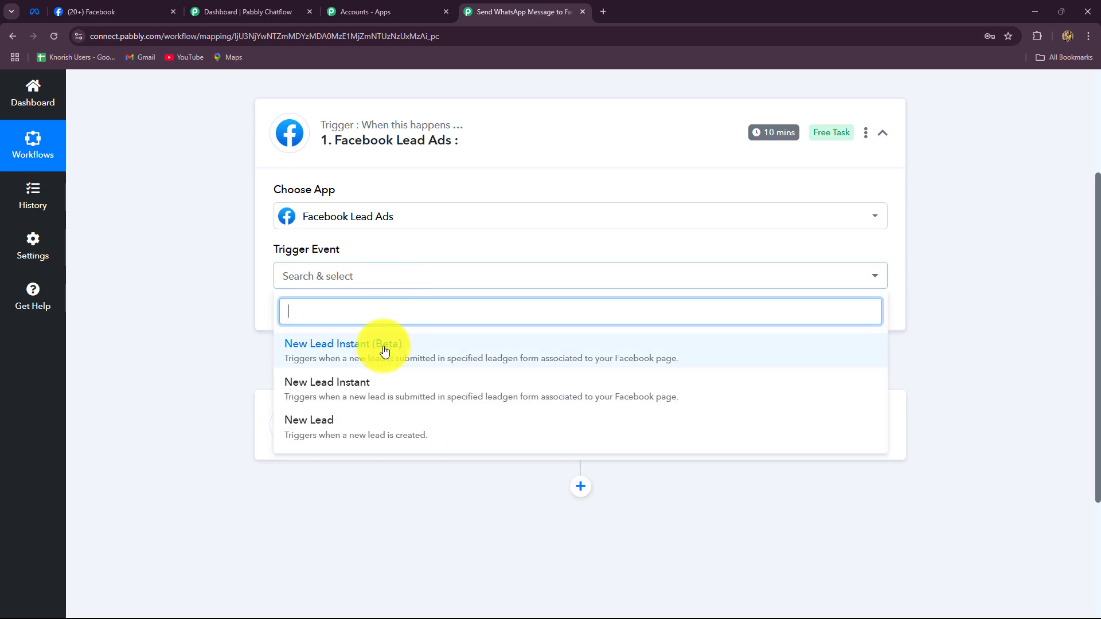
{"action": "left_click", "coordinate": [379, 393]}
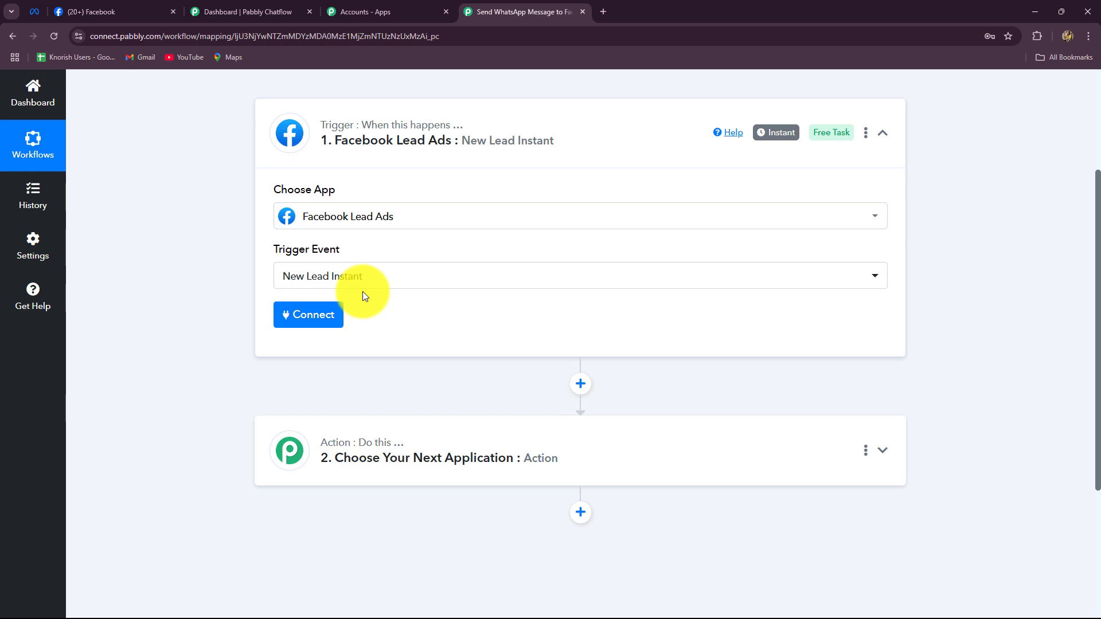
{"action": "left_click", "coordinate": [306, 322]}
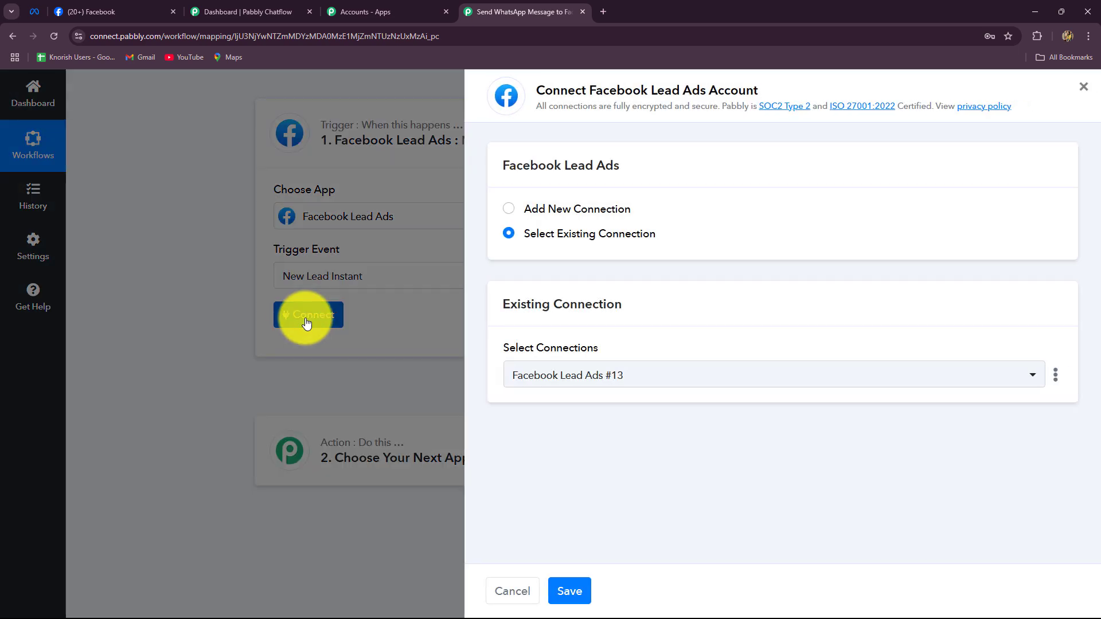
Switch the Facebook profile into the Digital Dynamics Page and block desktop notifications
{"action": "left_click", "coordinate": [91, 12]}
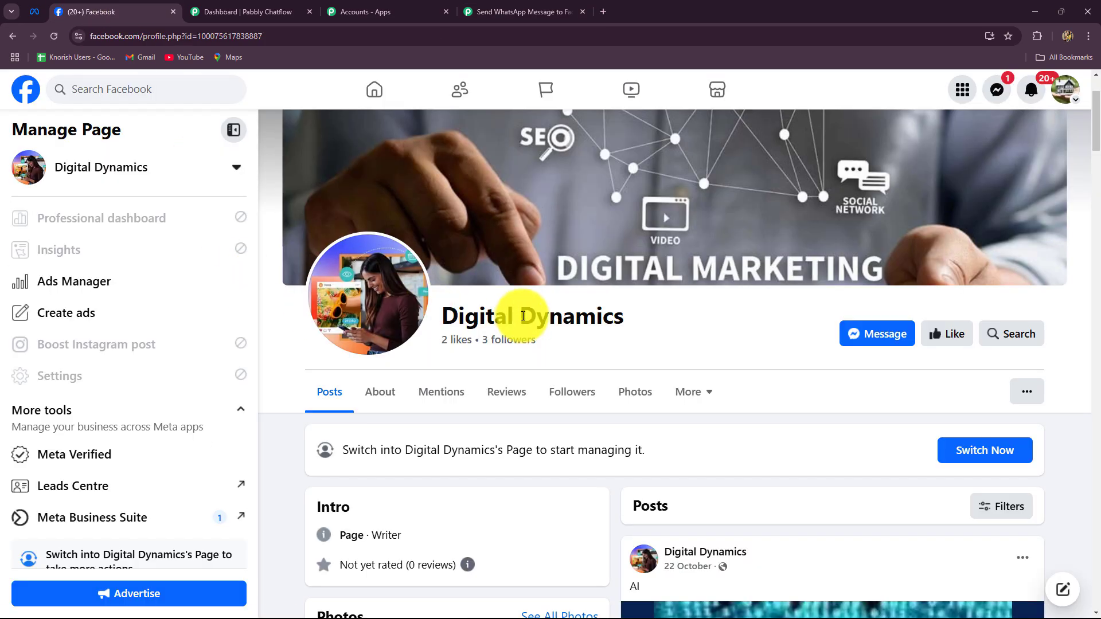
{"action": "scroll", "coordinate": [601, 276], "scroll_direction": "down", "scroll_amount": 4}
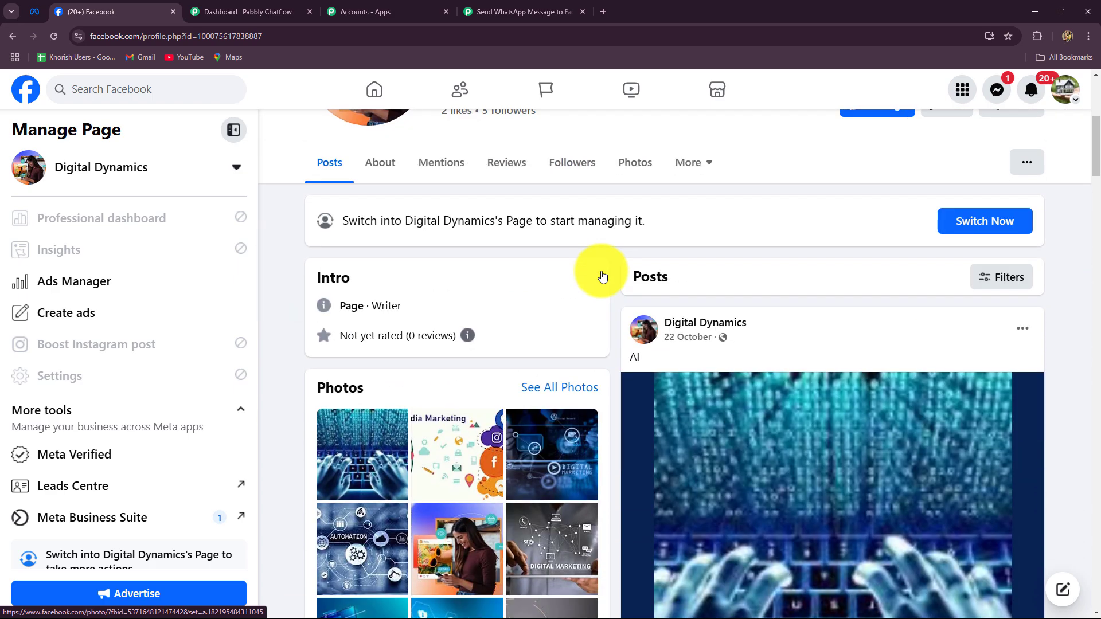
{"action": "scroll", "coordinate": [601, 275], "scroll_direction": "up", "scroll_amount": 4}
{"action": "scroll", "coordinate": [394, 385], "scroll_direction": "down", "scroll_amount": 6}
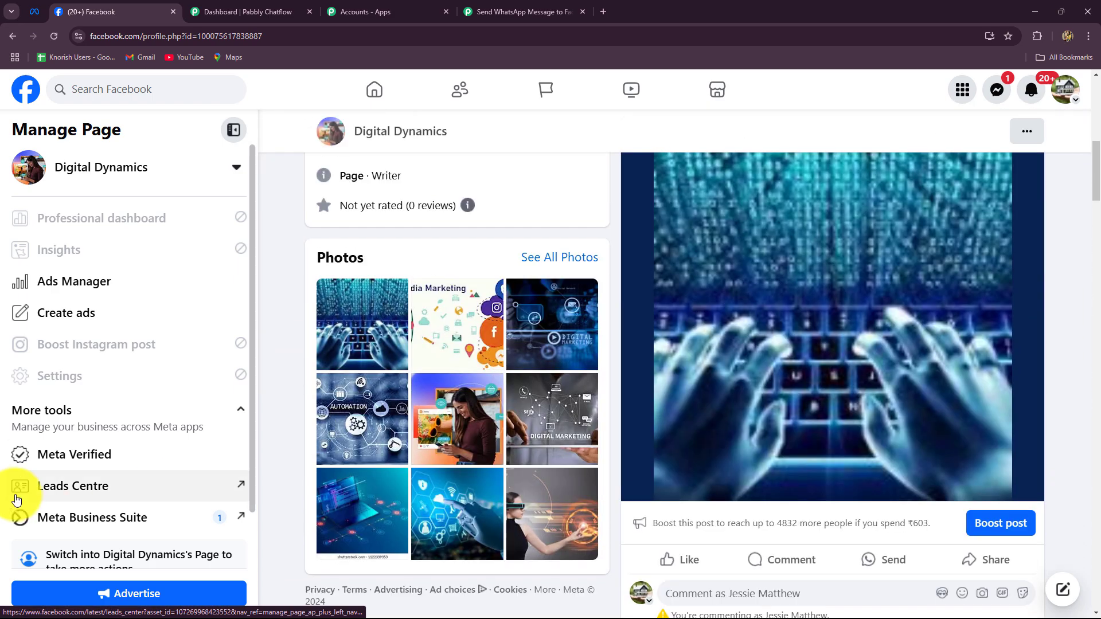
{"action": "scroll", "coordinate": [57, 505], "scroll_direction": "down", "scroll_amount": 1}
{"action": "left_click", "coordinate": [69, 539]}
{"action": "left_click", "coordinate": [682, 418]}
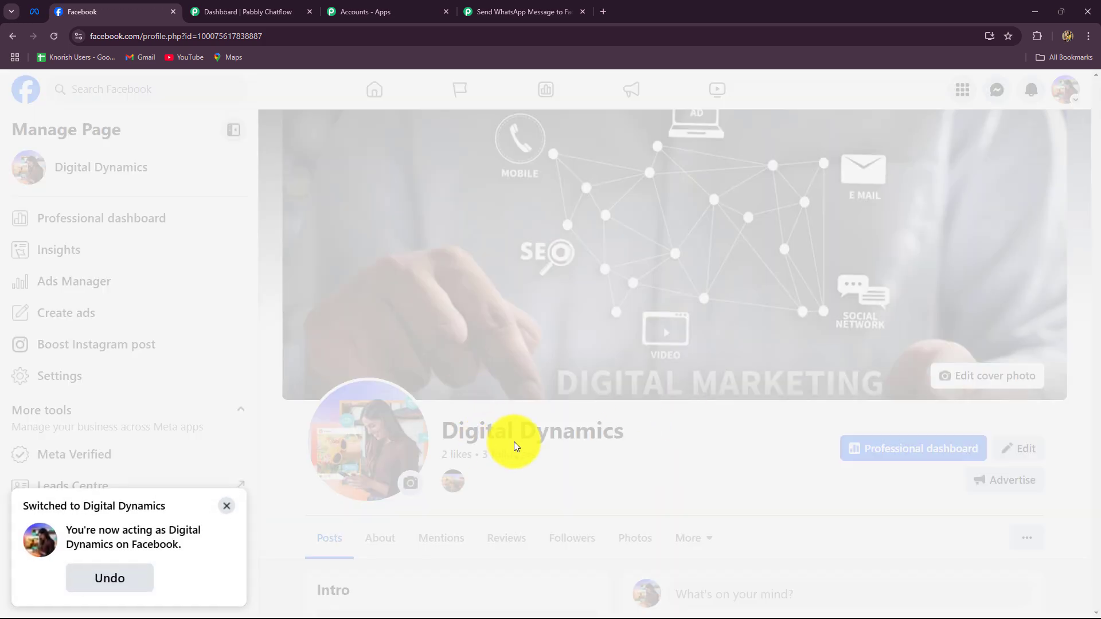
{"action": "left_click", "coordinate": [225, 506]}
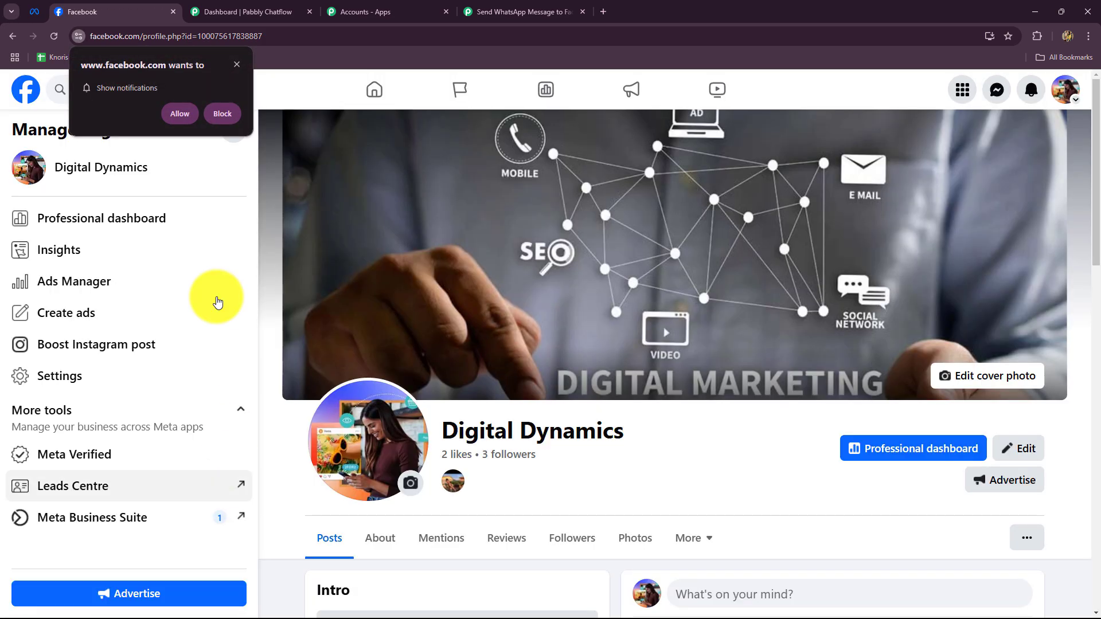
{"action": "left_click", "coordinate": [236, 67]}
Scroll the Digital Dynamics page, then return to the Pabbly Connect workflow
{"action": "scroll", "coordinate": [593, 353], "scroll_direction": "down", "scroll_amount": 4}
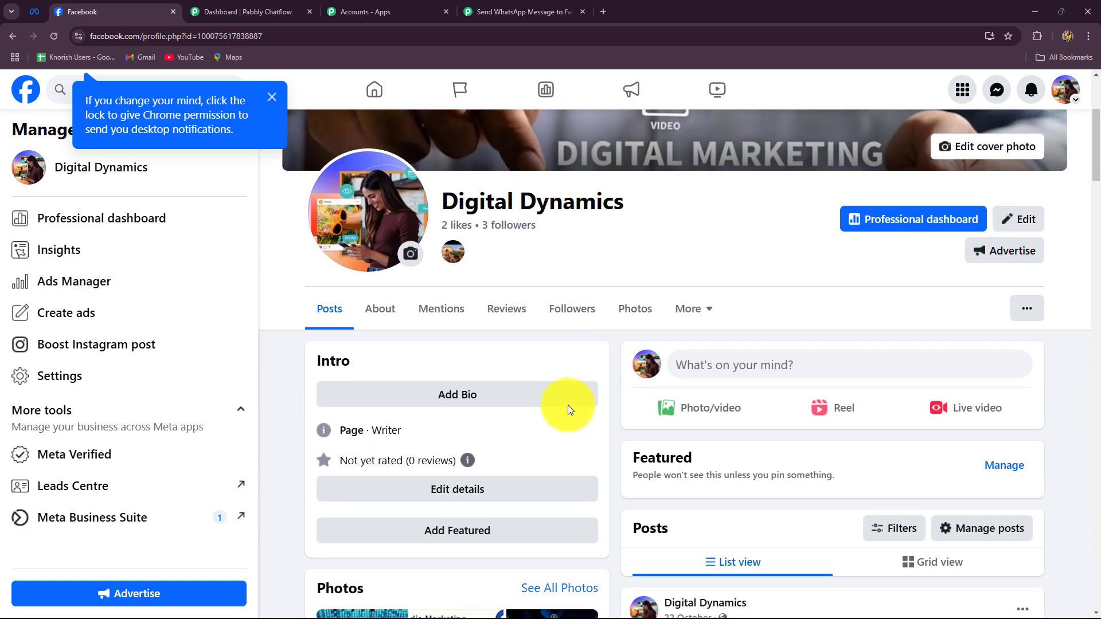
{"action": "scroll", "coordinate": [574, 363], "scroll_direction": "up", "scroll_amount": 3}
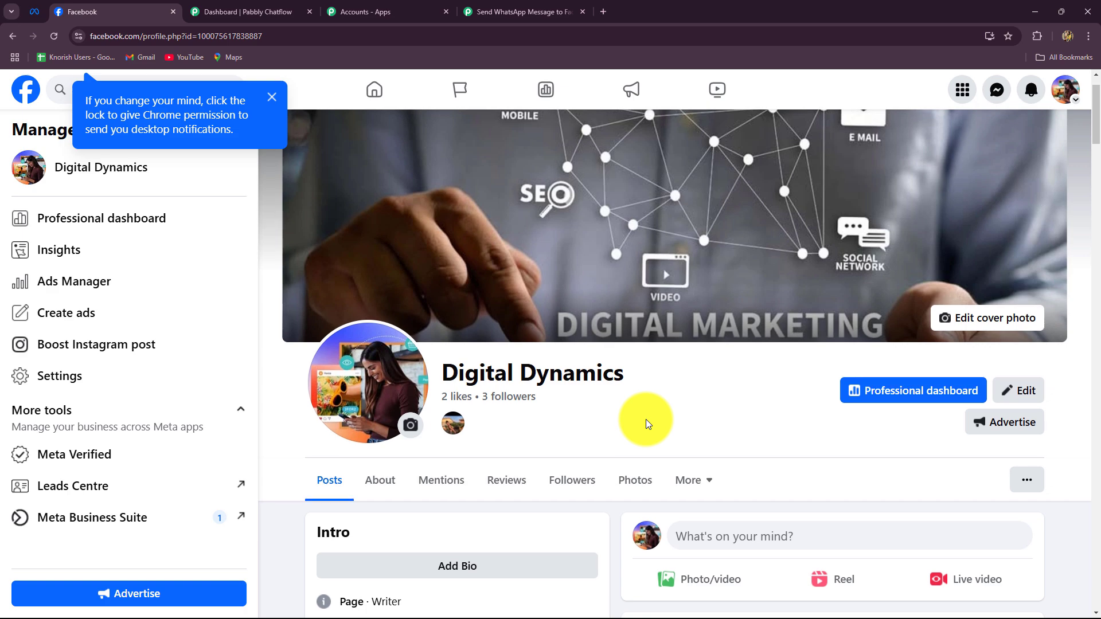
{"action": "scroll", "coordinate": [645, 419], "scroll_direction": "down", "scroll_amount": 3}
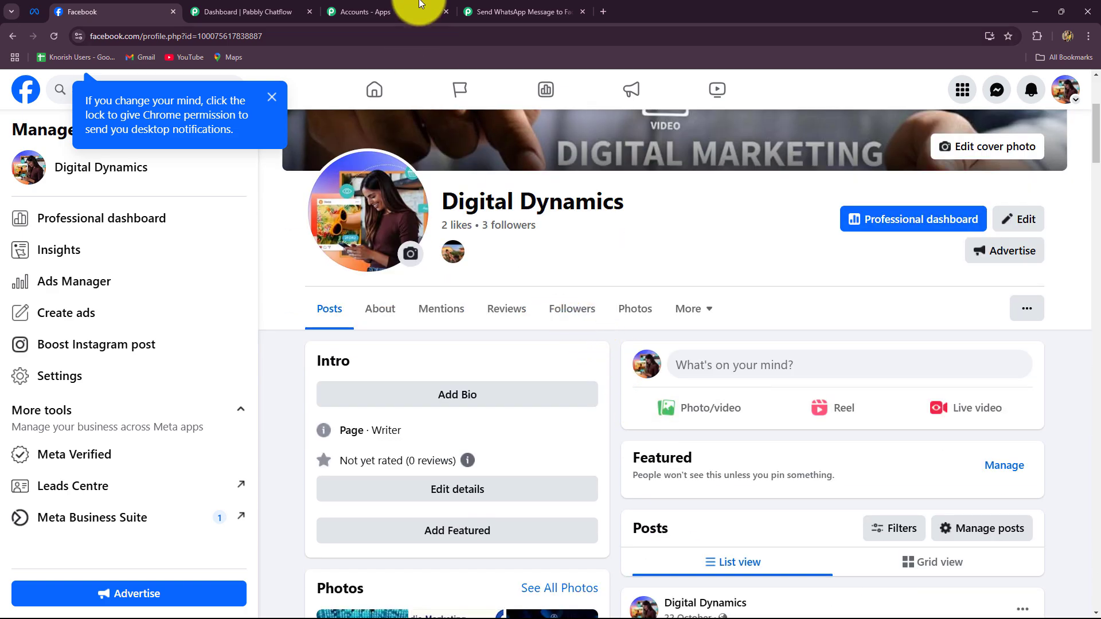
{"action": "left_click", "coordinate": [488, 12]}
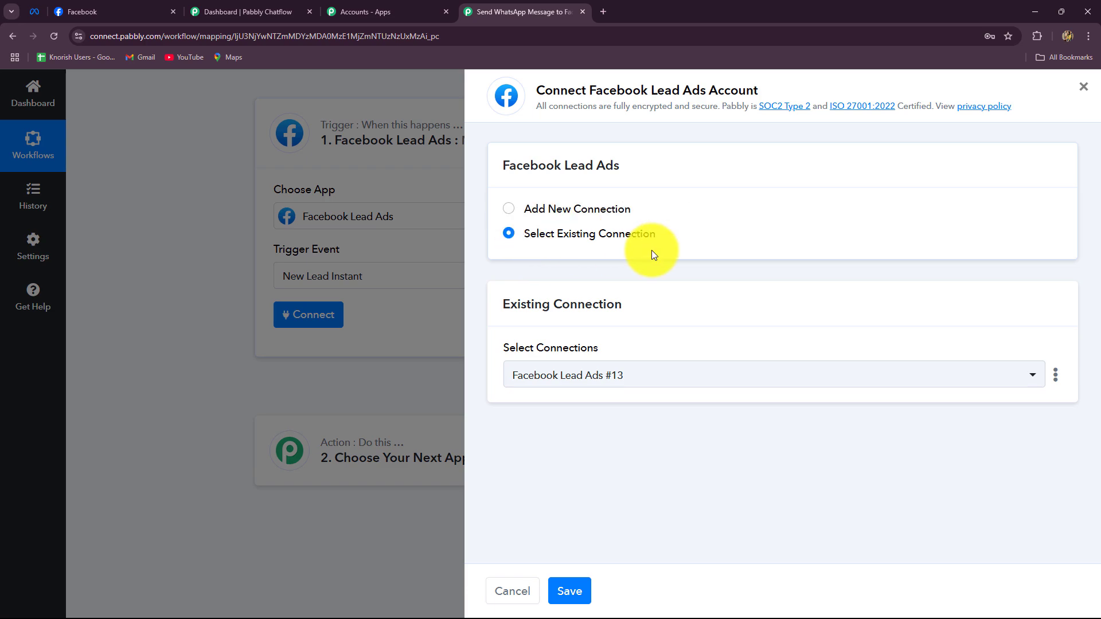
Add a new Facebook Lead Ads connection and authorise it through Facebook's Continue prompt
{"action": "left_click", "coordinate": [509, 217]}
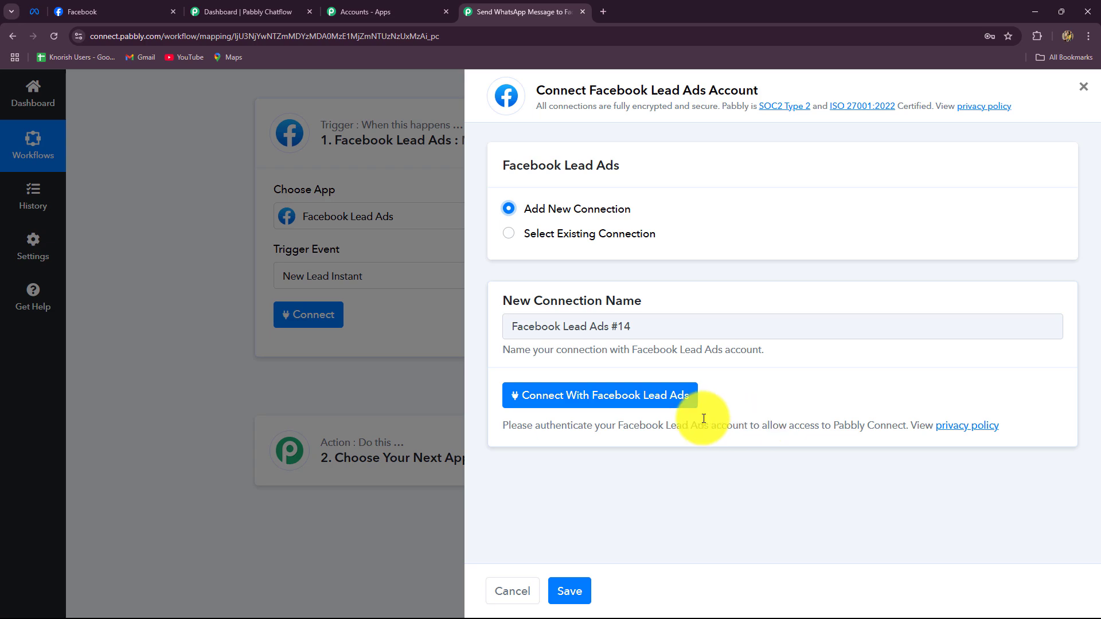
{"action": "left_click", "coordinate": [658, 407]}
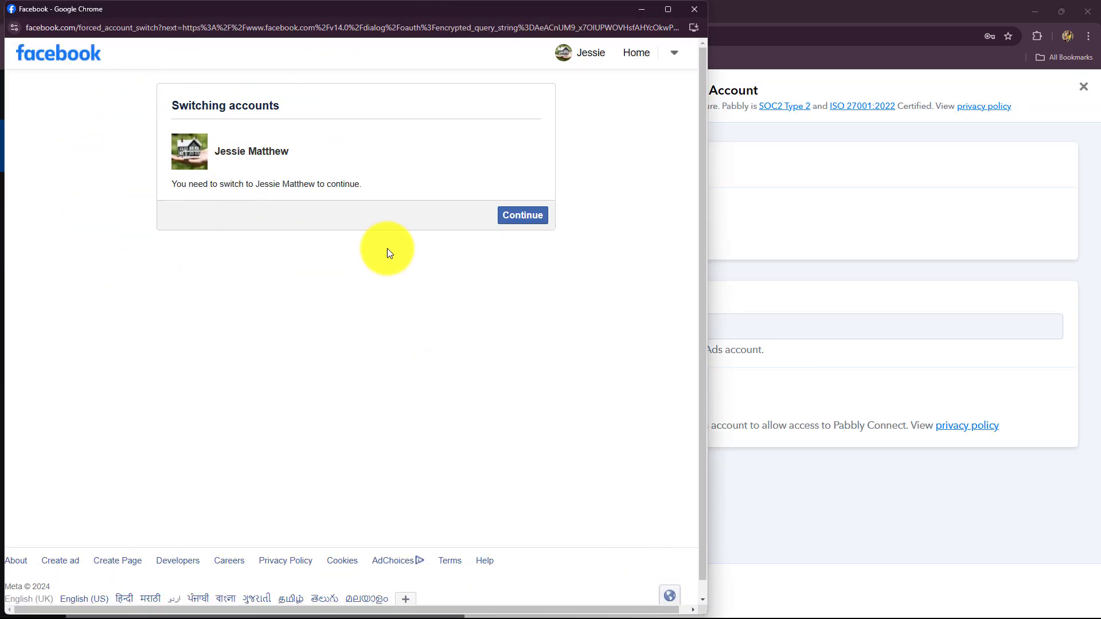
{"action": "left_click", "coordinate": [512, 216]}
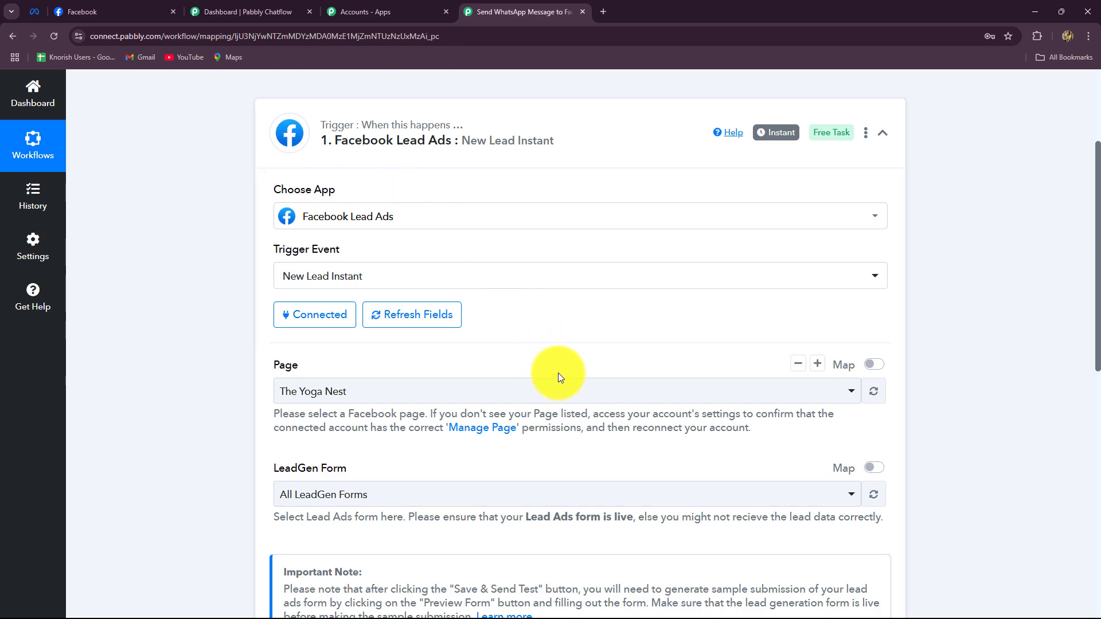
Select Digital Dynamics as the trigger's Facebook page instead of The Yoga Nest
{"action": "scroll", "coordinate": [559, 372], "scroll_direction": "down", "scroll_amount": 4}
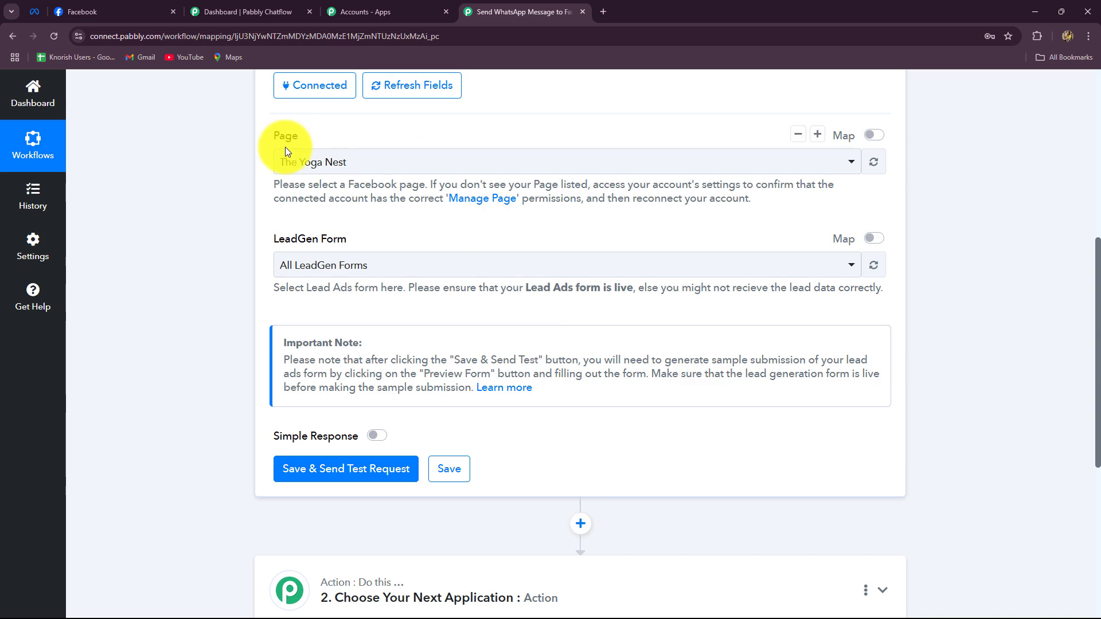
{"action": "left_click", "coordinate": [356, 175]}
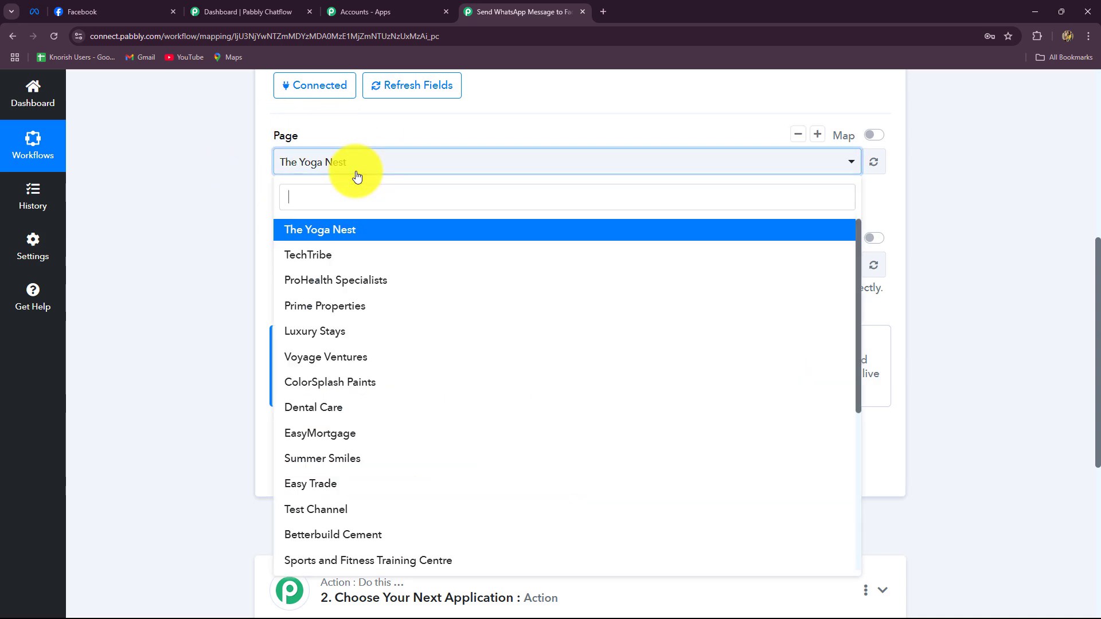
{"action": "scroll", "coordinate": [369, 440], "scroll_direction": "down", "scroll_amount": 3}
{"action": "scroll", "coordinate": [370, 439], "scroll_direction": "up", "scroll_amount": 5}
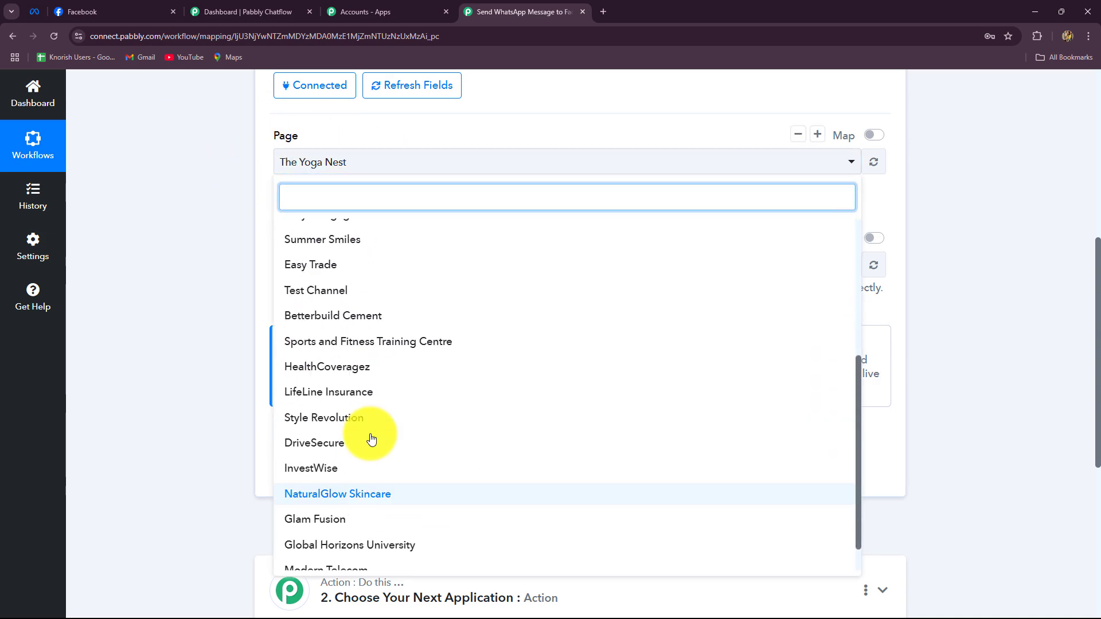
{"action": "left_click", "coordinate": [215, 332]}
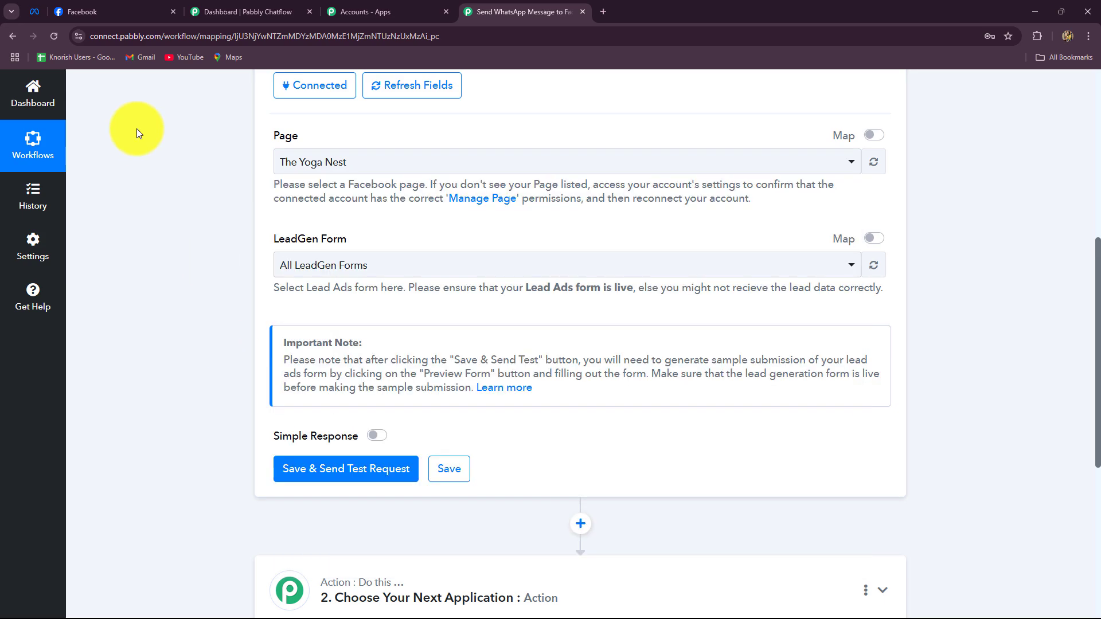
{"action": "left_click", "coordinate": [114, 12]}
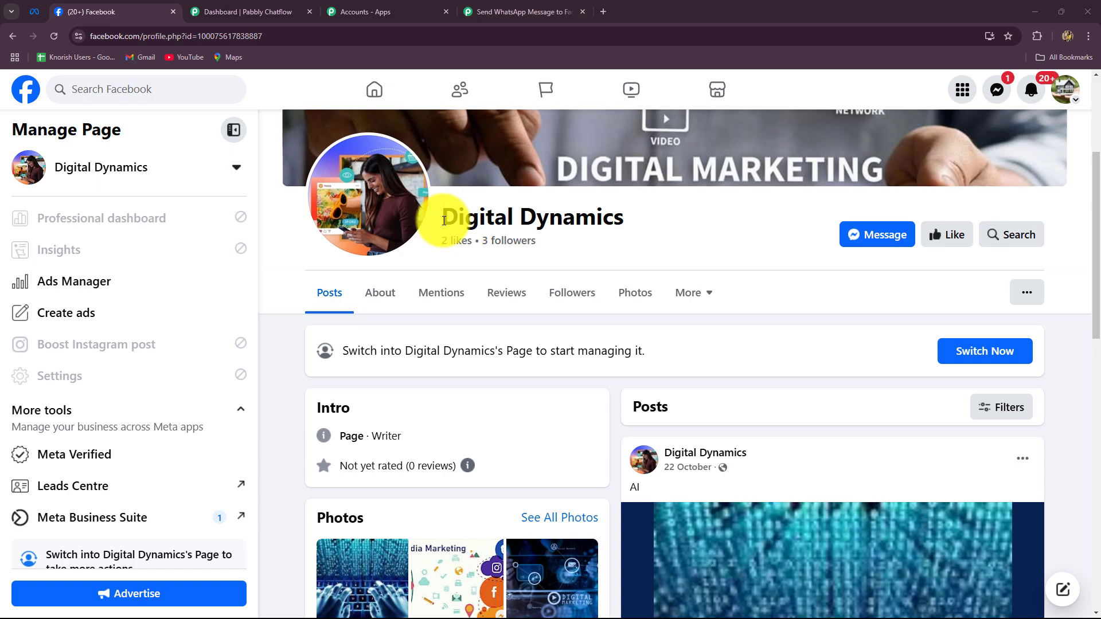
{"action": "left_click_drag", "start_coordinate": [437, 216], "coordinate": [630, 244]}
{"action": "left_click", "coordinate": [522, 12]}
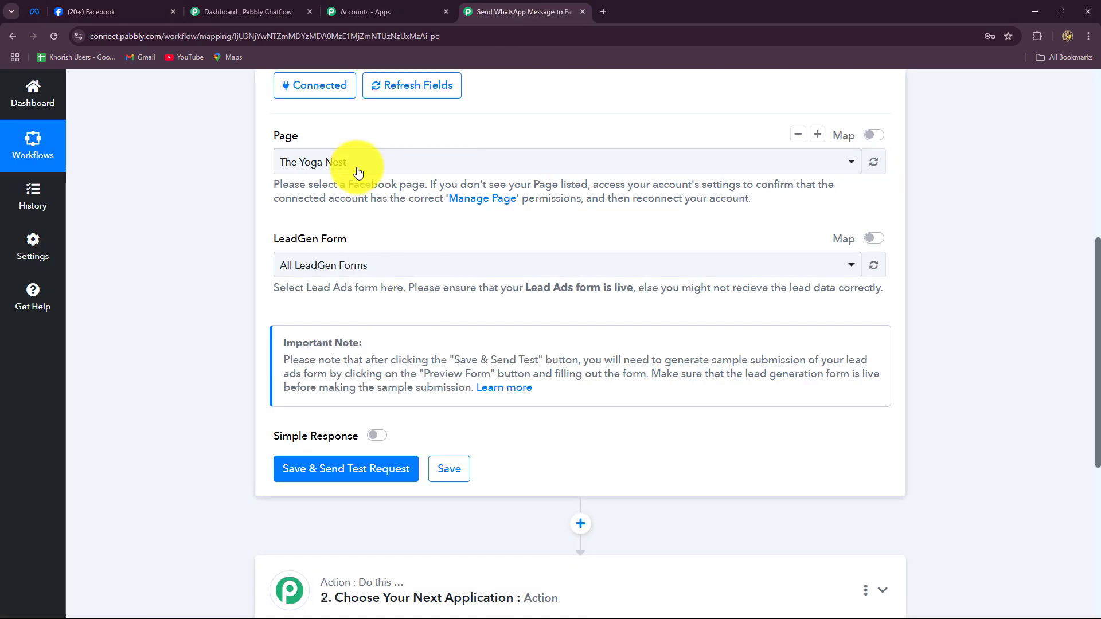
{"action": "left_click", "coordinate": [304, 162]}
{"action": "scroll", "coordinate": [320, 417], "scroll_direction": "down", "scroll_amount": 5}
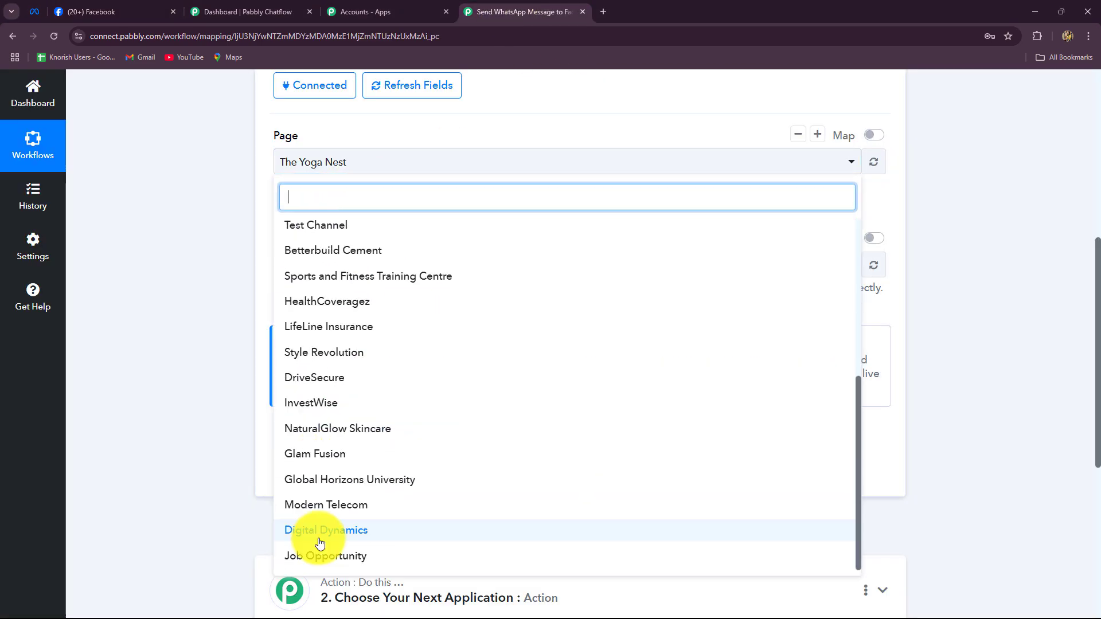
{"action": "left_click", "coordinate": [319, 539]}
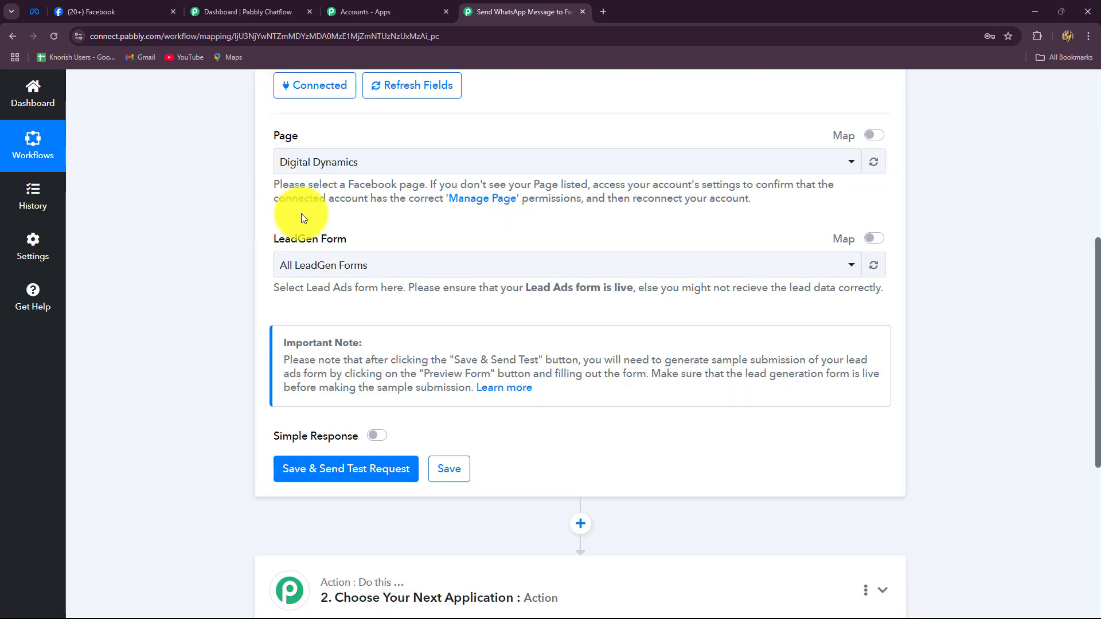
Choose New Form as the LeadGen form
{"action": "left_click", "coordinate": [326, 269]}
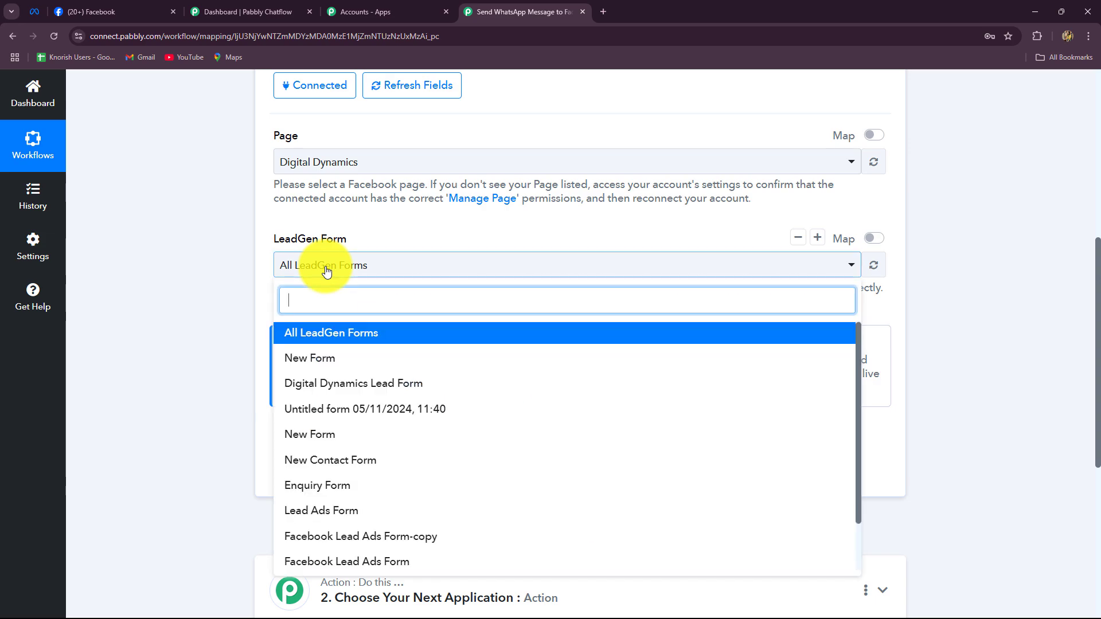
{"action": "scroll", "coordinate": [362, 458], "scroll_direction": "down", "scroll_amount": 1}
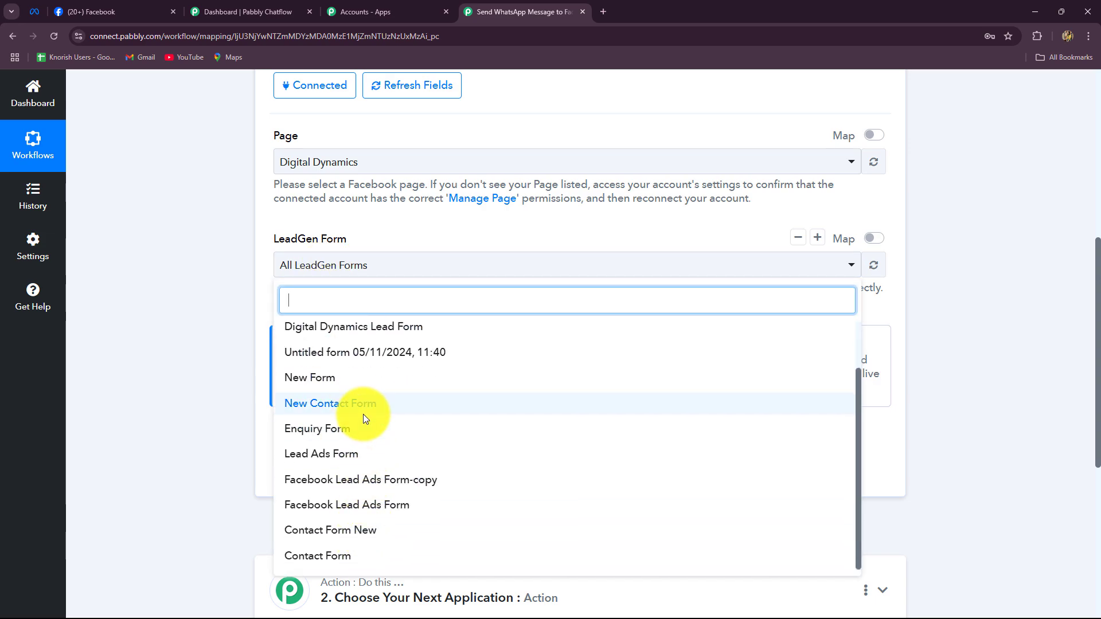
{"action": "scroll", "coordinate": [364, 412], "scroll_direction": "up", "scroll_amount": 1}
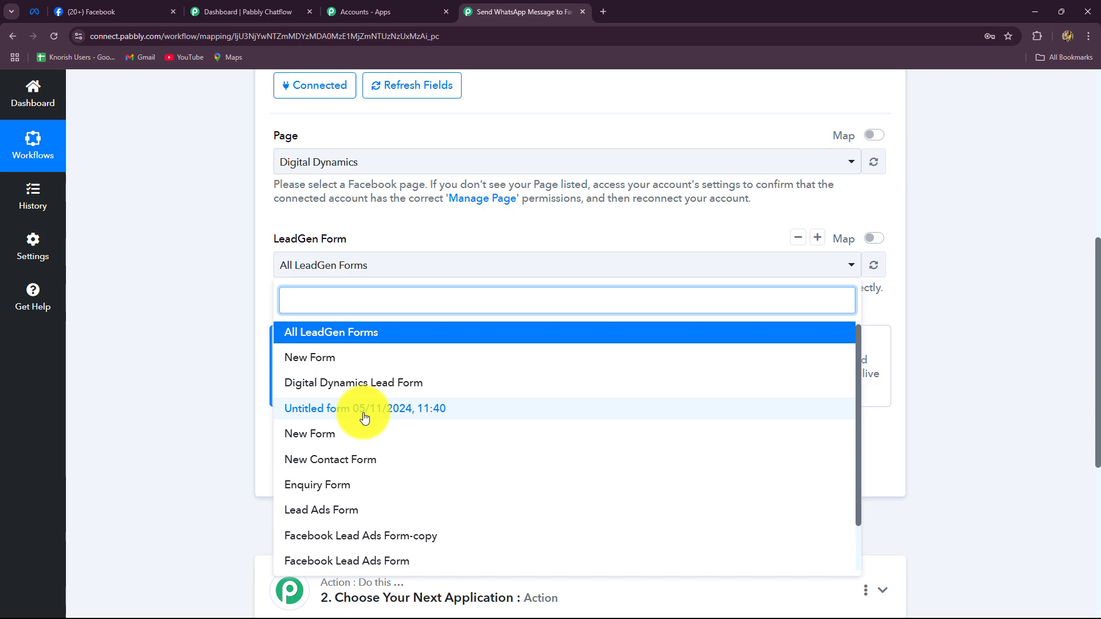
{"action": "left_click", "coordinate": [315, 363]}
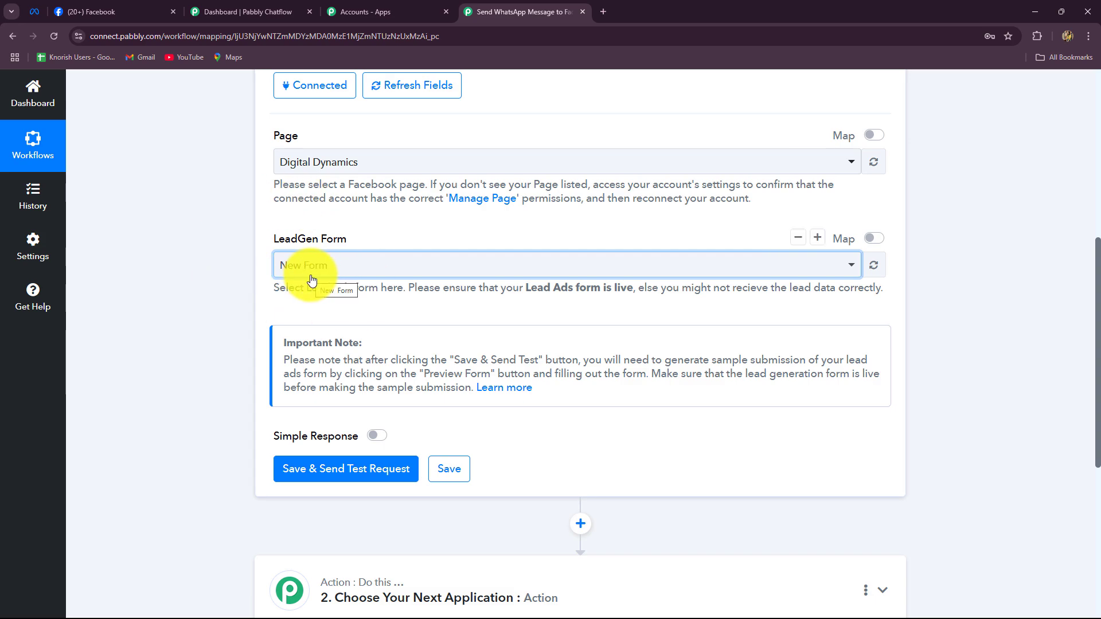
{"action": "scroll", "coordinate": [344, 298], "scroll_direction": "down", "scroll_amount": 2}
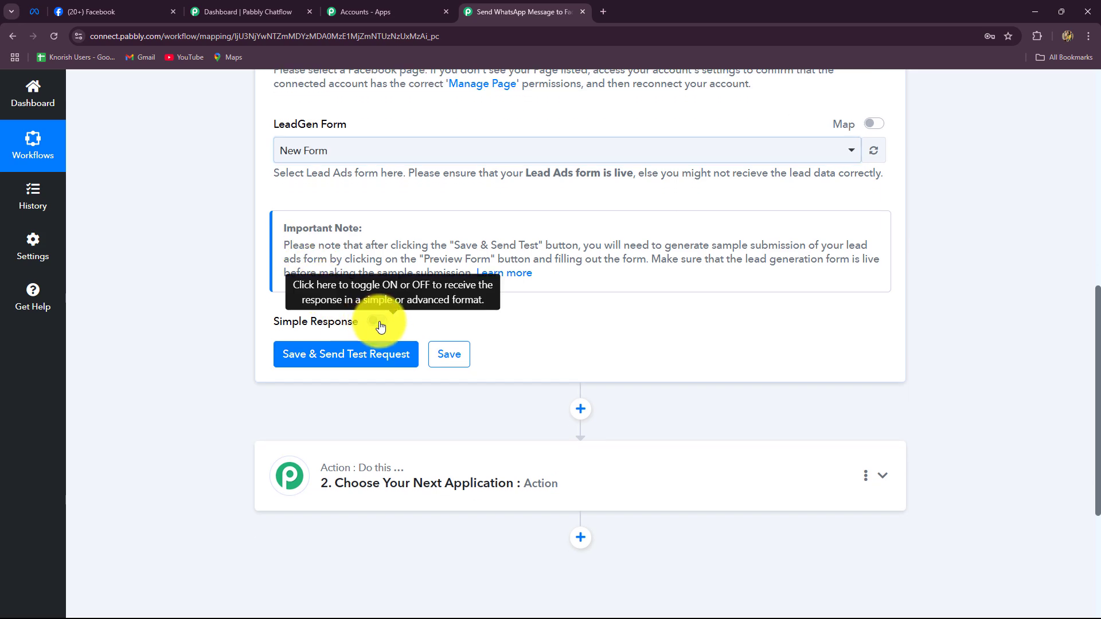
Turn on Simple Response, then save and send the test request
{"action": "left_click", "coordinate": [378, 324]}
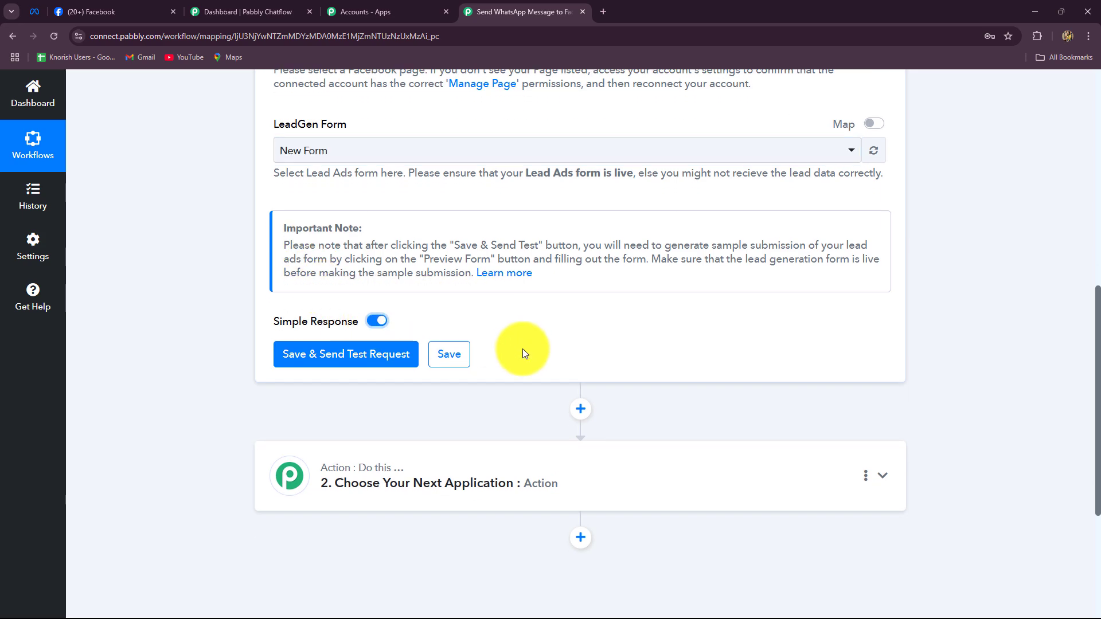
{"action": "left_click", "coordinate": [388, 360]}
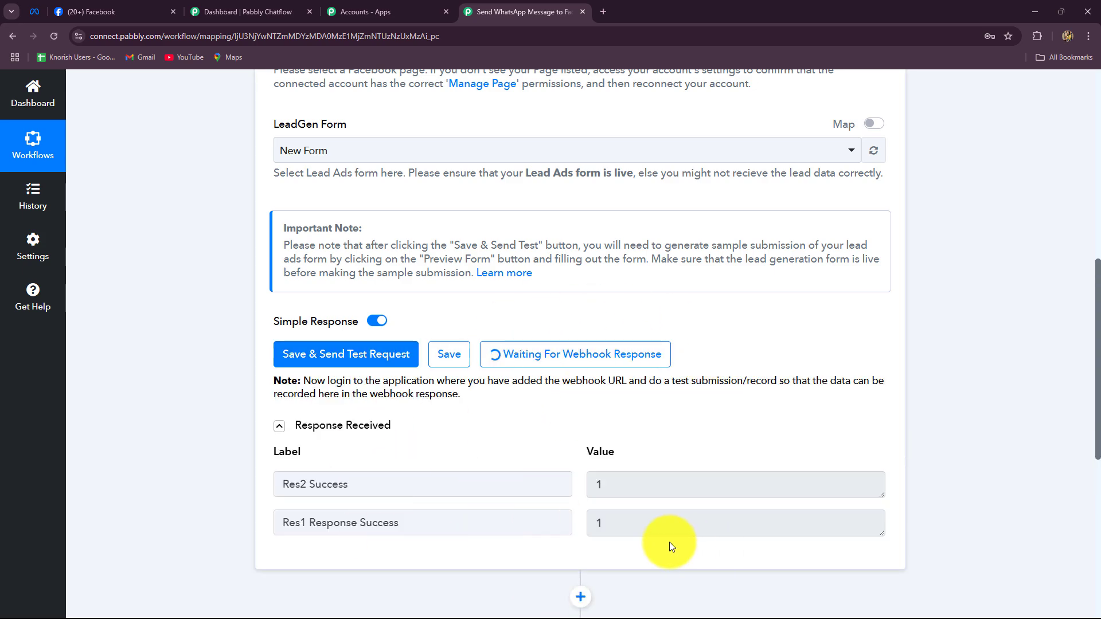
{"action": "left_click_drag", "start_coordinate": [336, 381], "coordinate": [507, 408]}
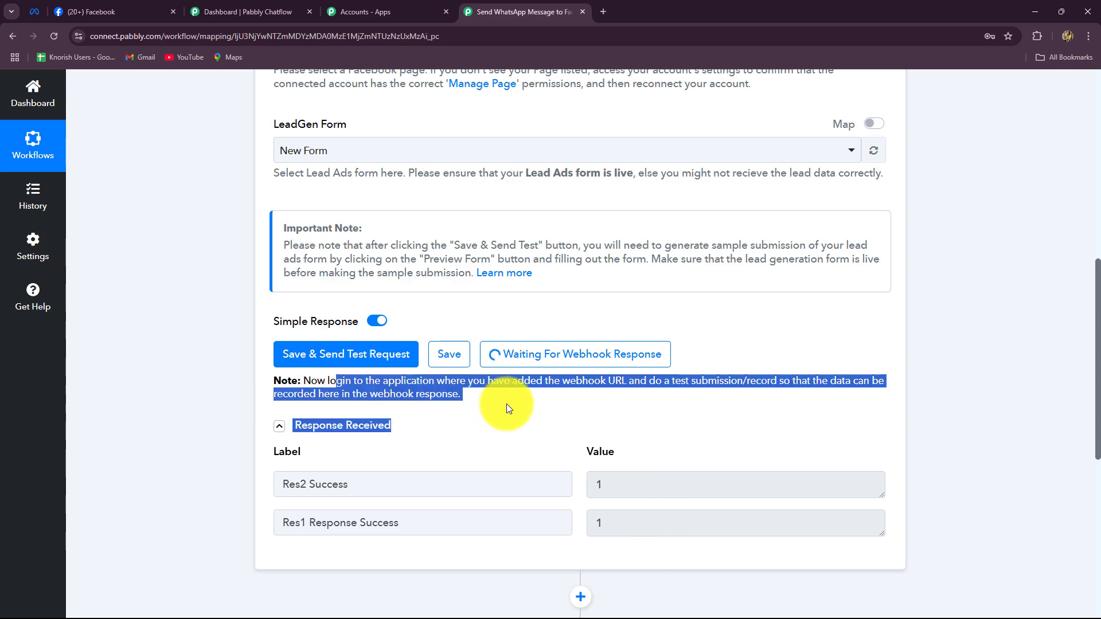
{"action": "left_click", "coordinate": [507, 421]}
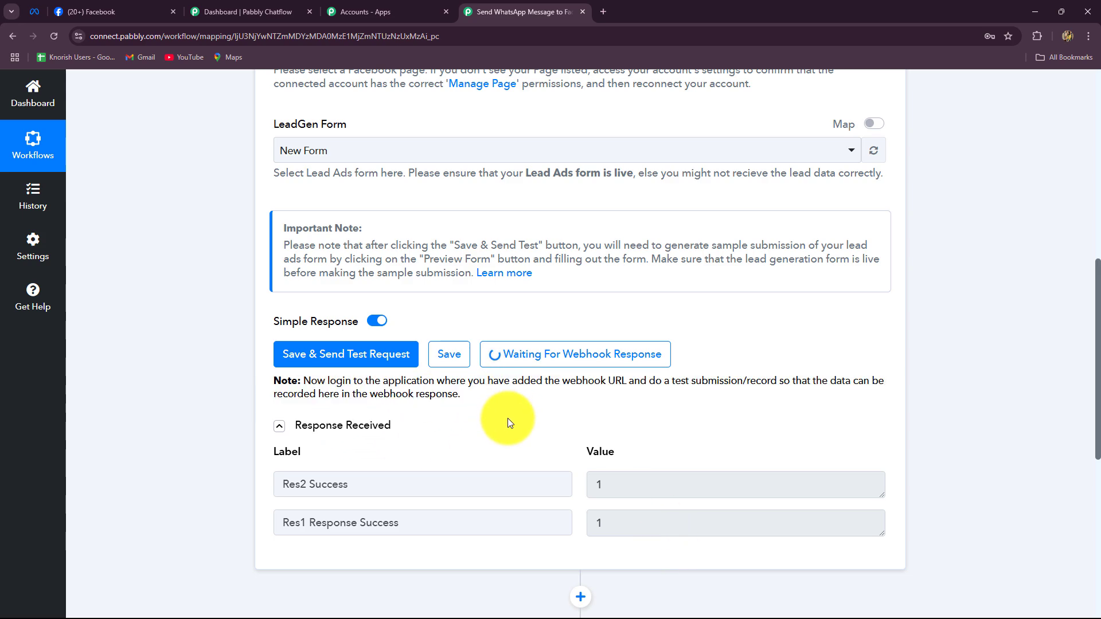
Return to the Digital Dynamics Facebook page while the trigger waits
{"action": "scroll", "coordinate": [507, 422], "scroll_direction": "up", "scroll_amount": 2}
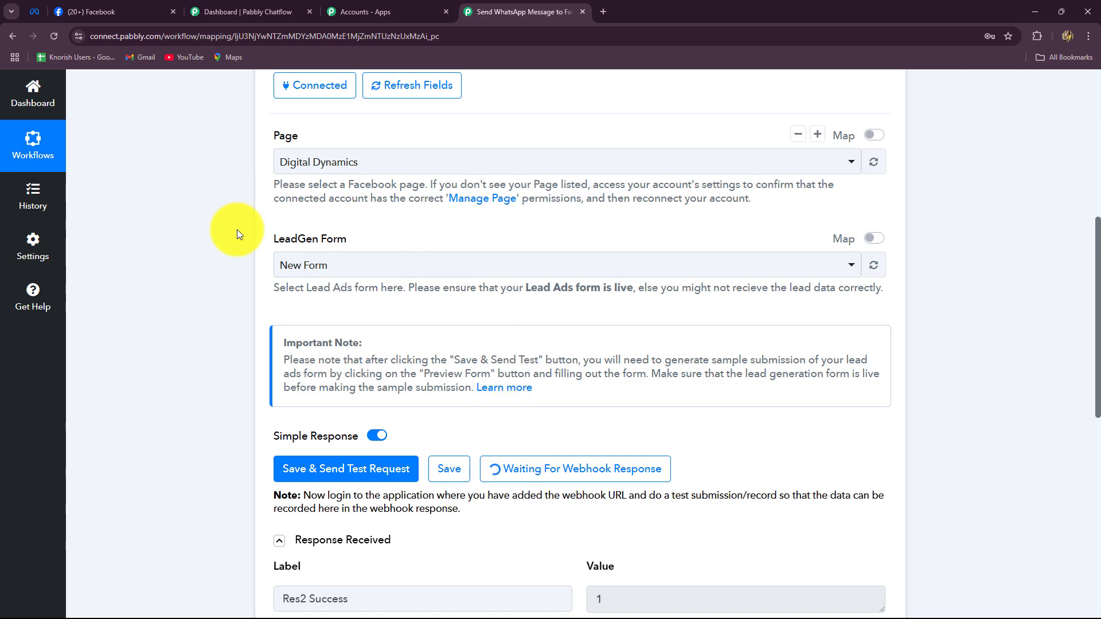
{"action": "scroll", "coordinate": [211, 356], "scroll_direction": "down", "scroll_amount": 3}
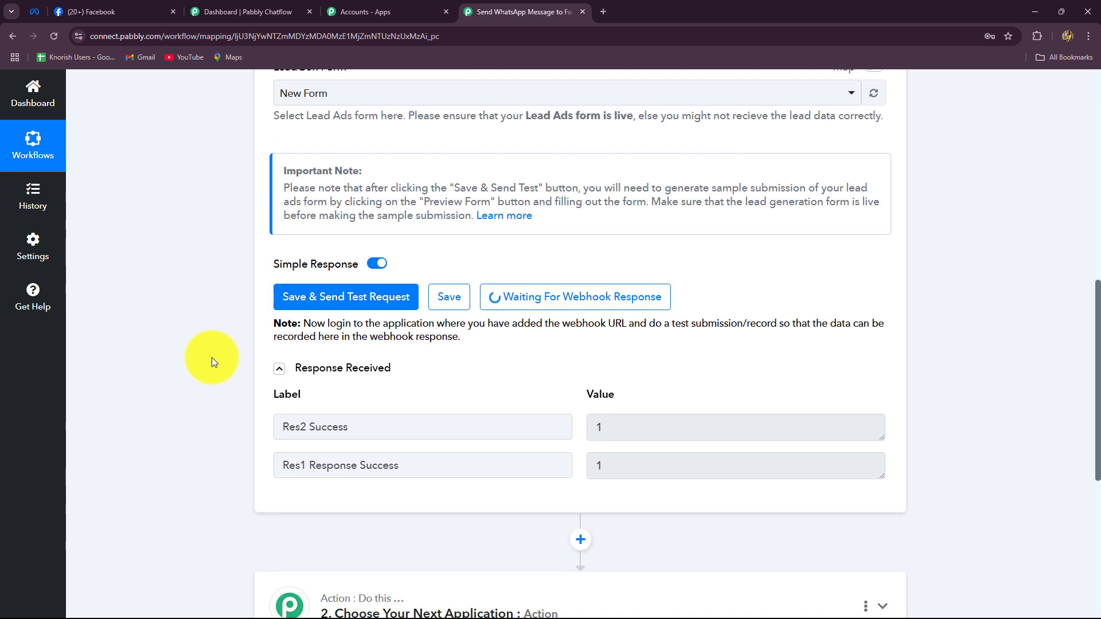
{"action": "left_click", "coordinate": [125, 12]}
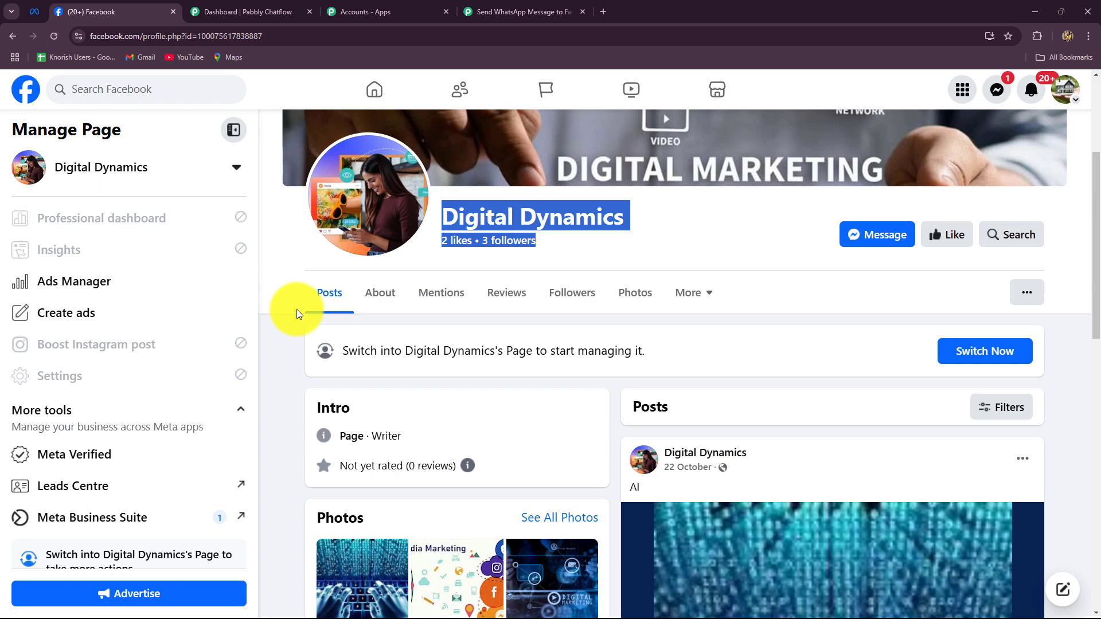
Go from Resources > Developer tools to the Lead Ads Testing Tool in Meta for Developers
{"action": "left_click", "coordinate": [35, 10]}
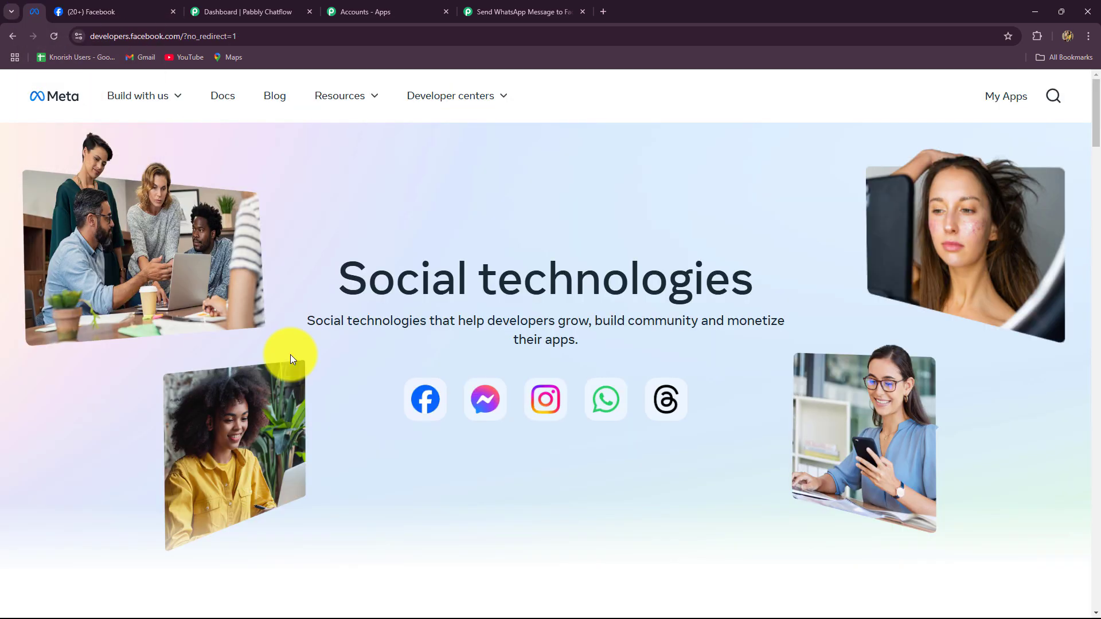
{"action": "left_click", "coordinate": [327, 104]}
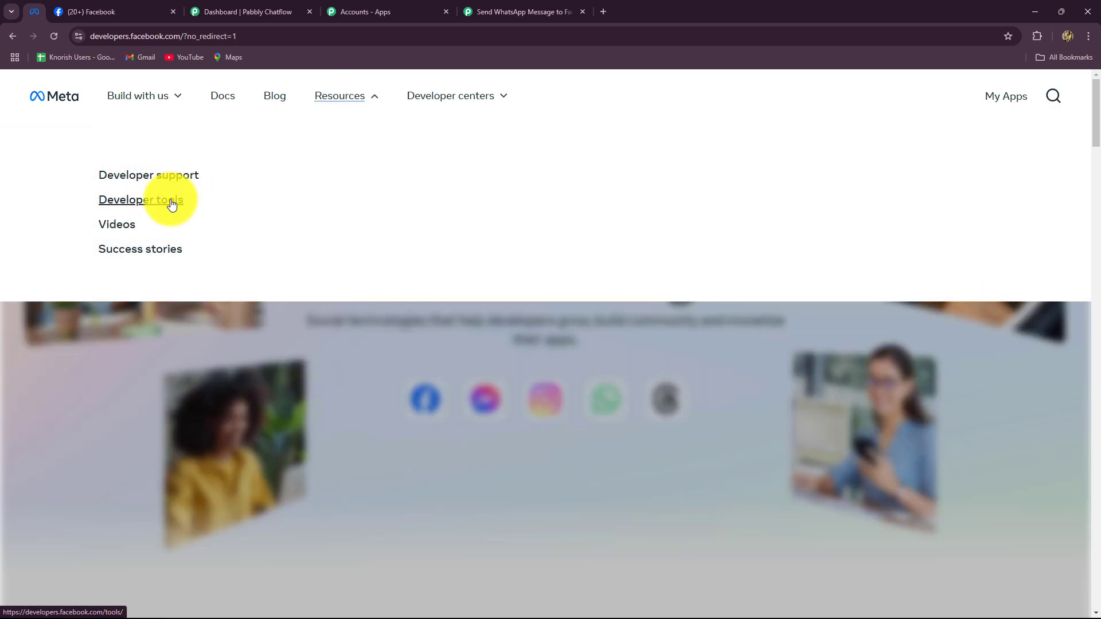
{"action": "left_click", "coordinate": [170, 200]}
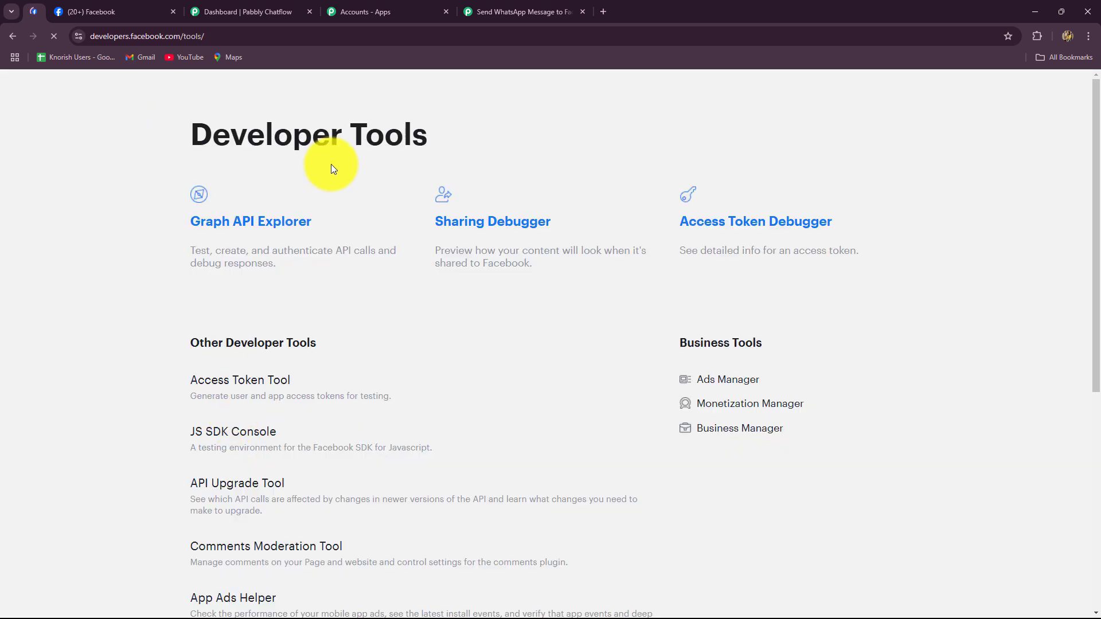
{"action": "scroll", "coordinate": [352, 378], "scroll_direction": "down", "scroll_amount": 8}
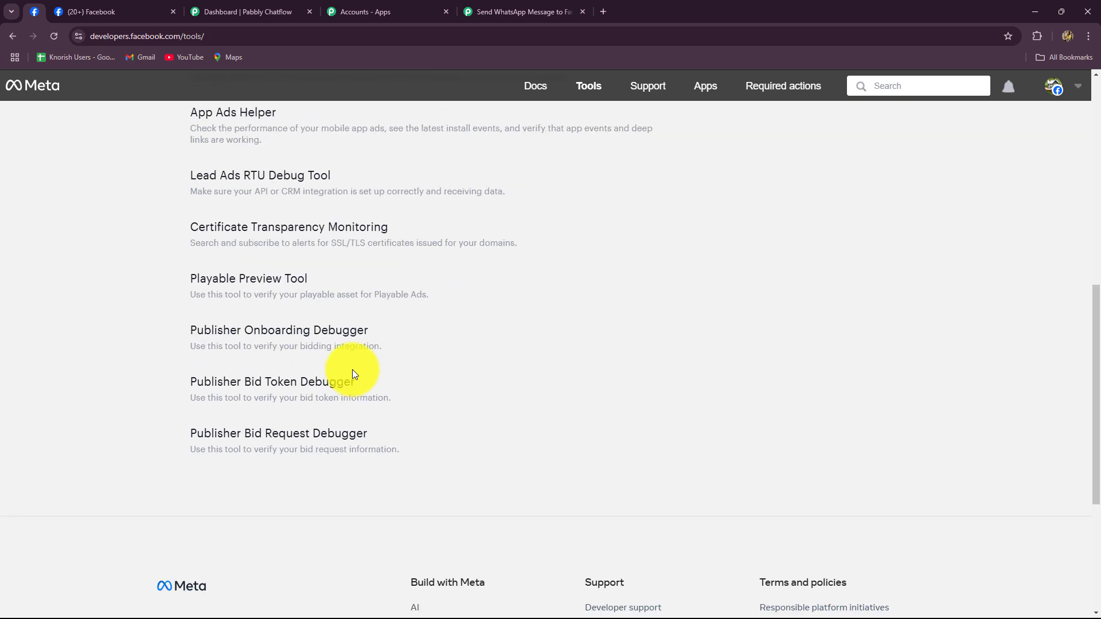
{"action": "left_click", "coordinate": [278, 177]}
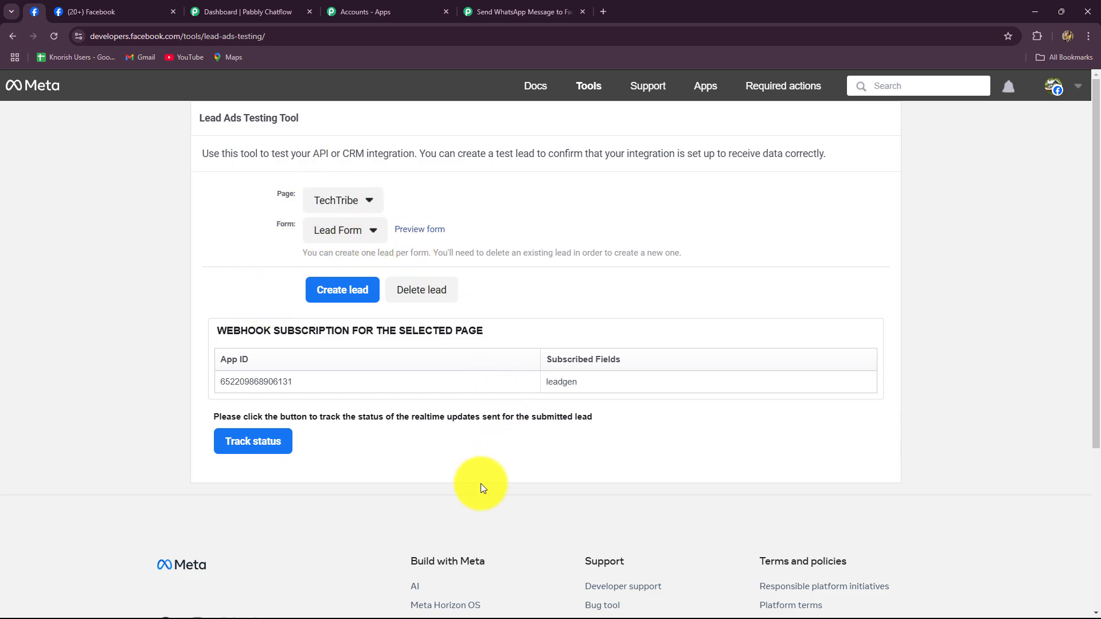
Select Digital Dynamics as the testing tool's page, keeping New Form as the form
{"action": "left_click", "coordinate": [501, 8]}
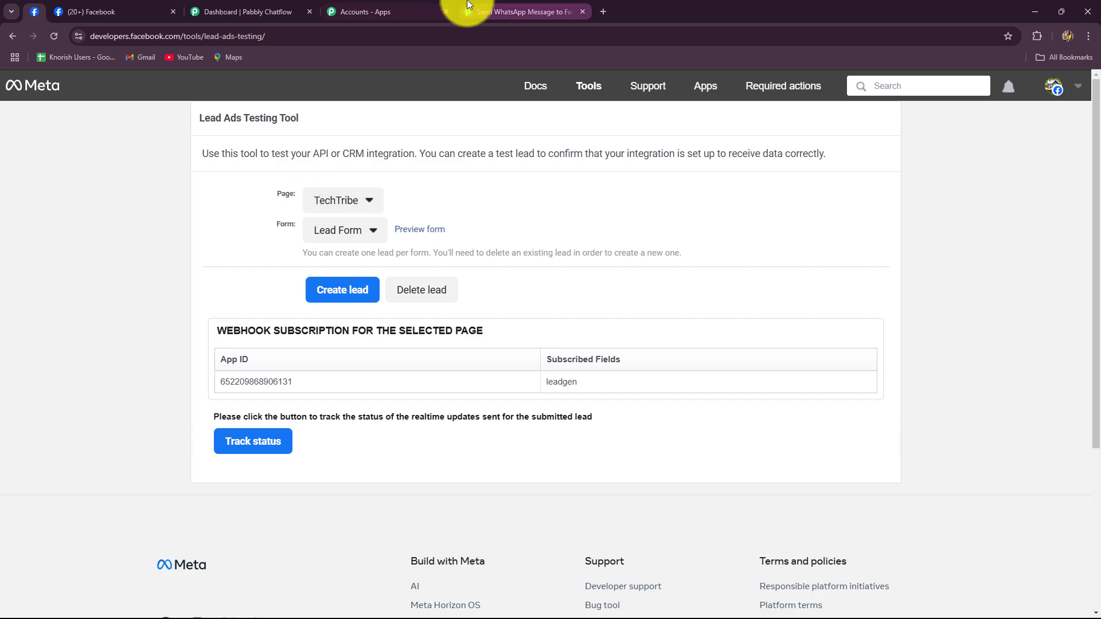
{"action": "left_click", "coordinate": [323, 196]}
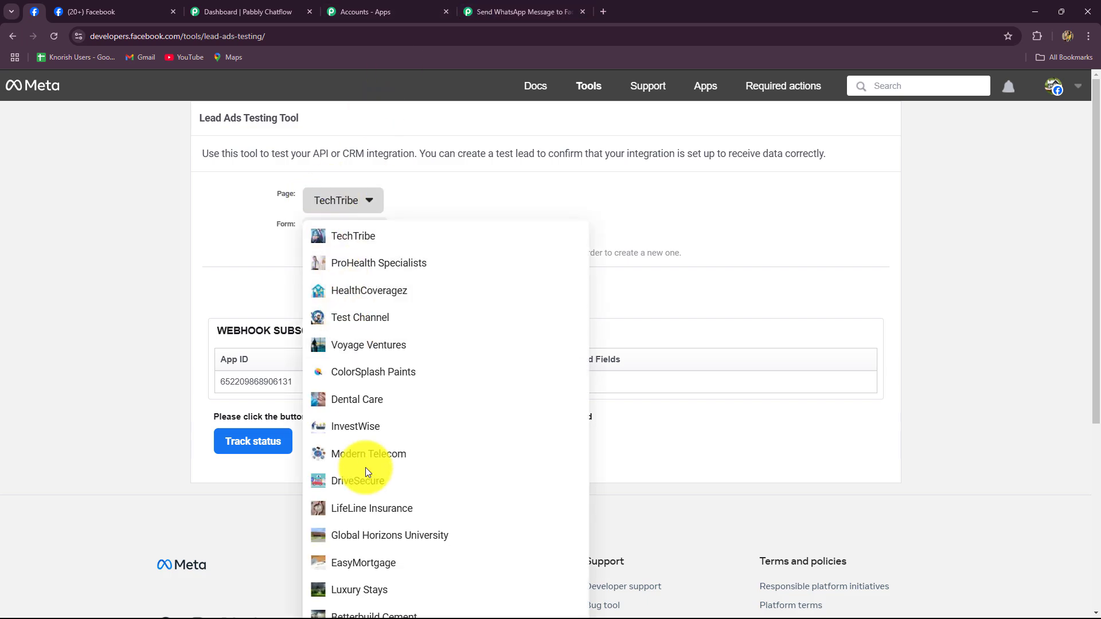
{"action": "scroll", "coordinate": [365, 467], "scroll_direction": "down", "scroll_amount": 5}
{"action": "left_click", "coordinate": [353, 457]}
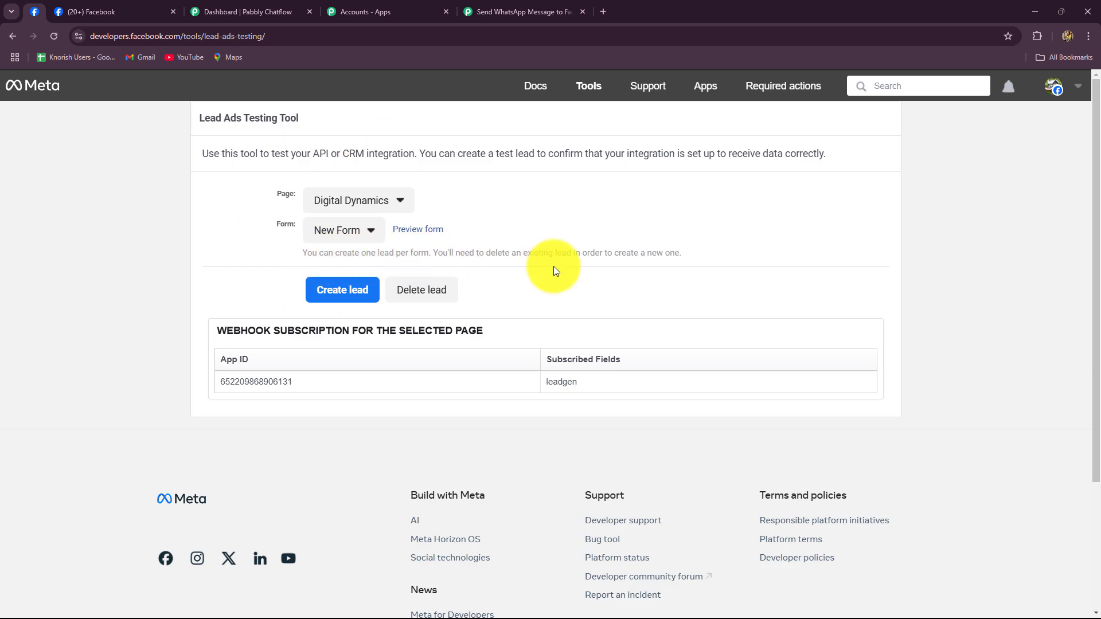
Delete the existing test lead, then choose Content Creation and Morning (9 AM - 12 PM) in the form preview
{"action": "left_click", "coordinate": [433, 299]}
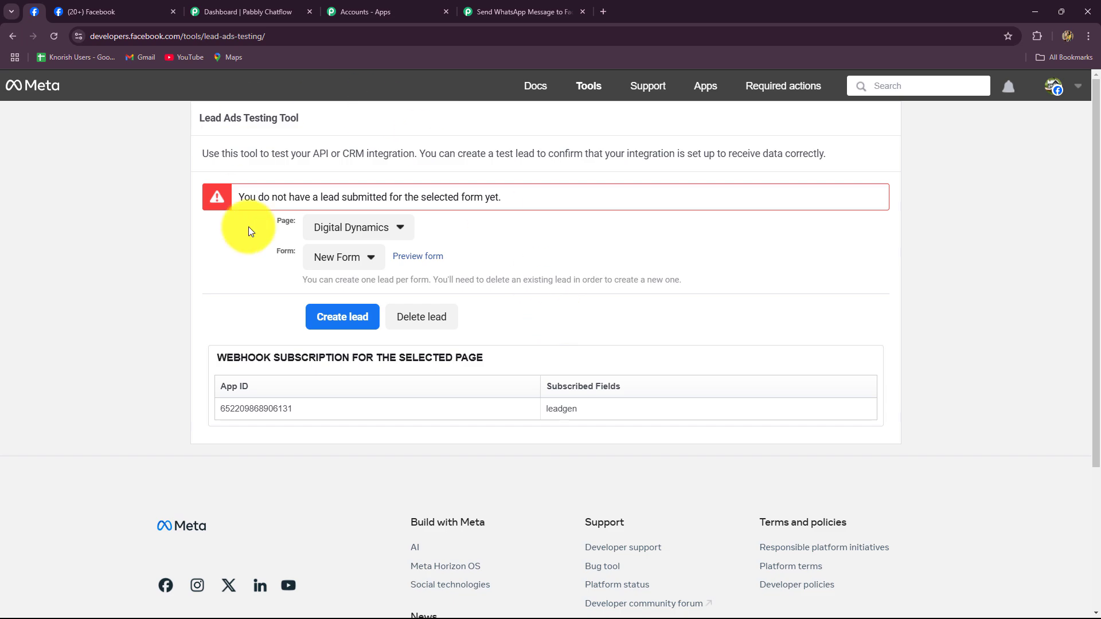
{"action": "left_click", "coordinate": [413, 259]}
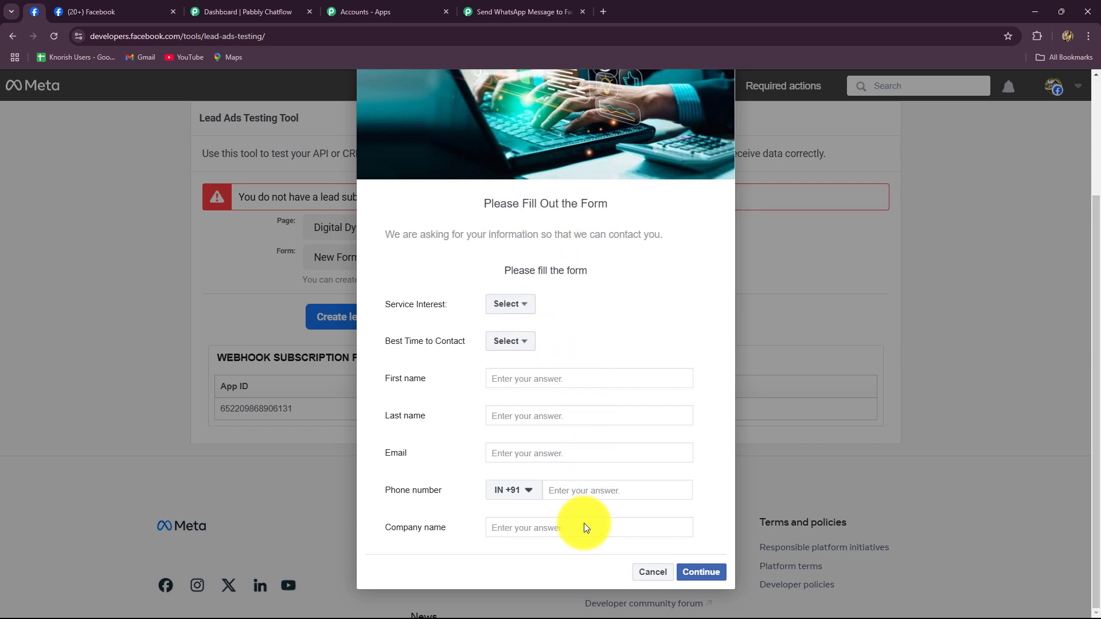
{"action": "left_click", "coordinate": [507, 311]}
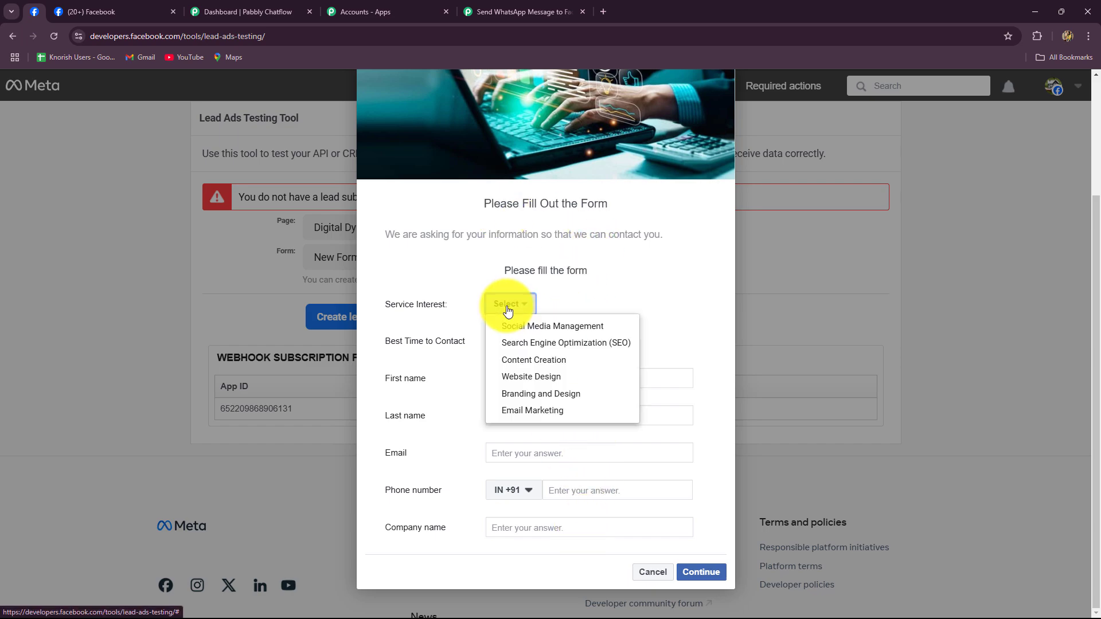
{"action": "left_click", "coordinate": [518, 361]}
{"action": "left_click", "coordinate": [506, 343]}
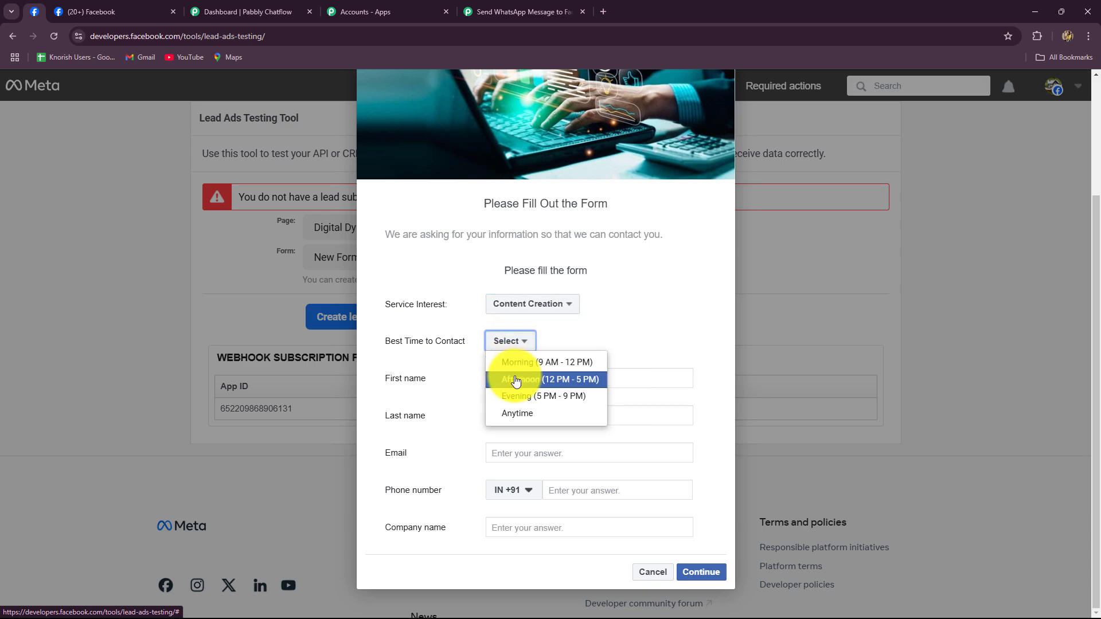
{"action": "left_click", "coordinate": [504, 361]}
Enter name 'Dummy Lead', the e-mail, a phone number and company Sparkle Events, then submit the lead
{"action": "left_click", "coordinate": [505, 378]}
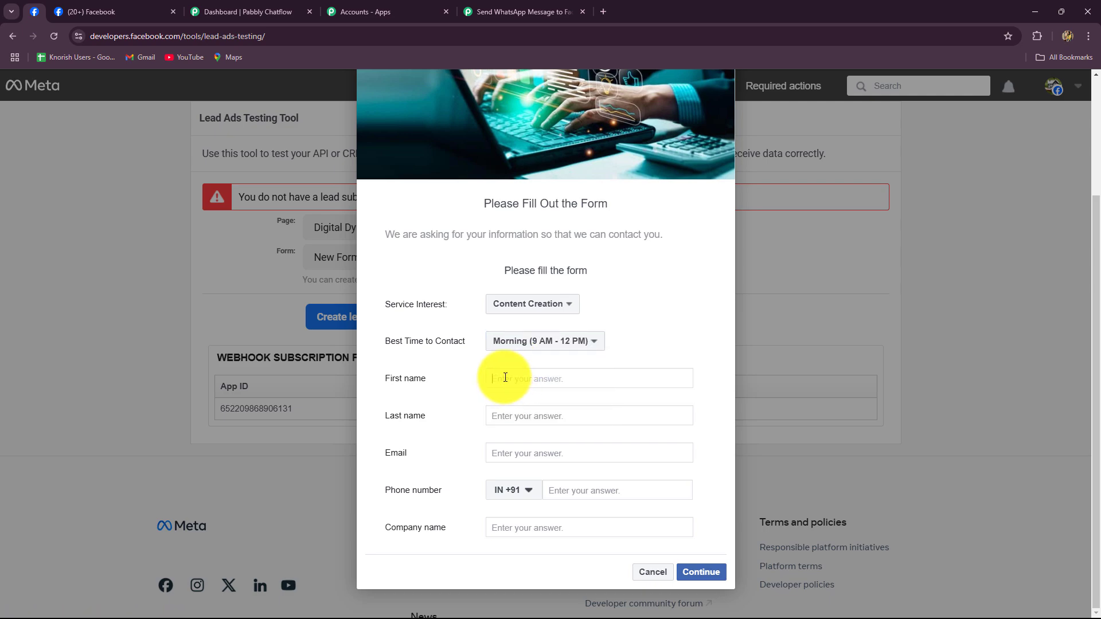
{"action": "type", "text": "Dummy"}
{"action": "left_click", "coordinate": [492, 418]}
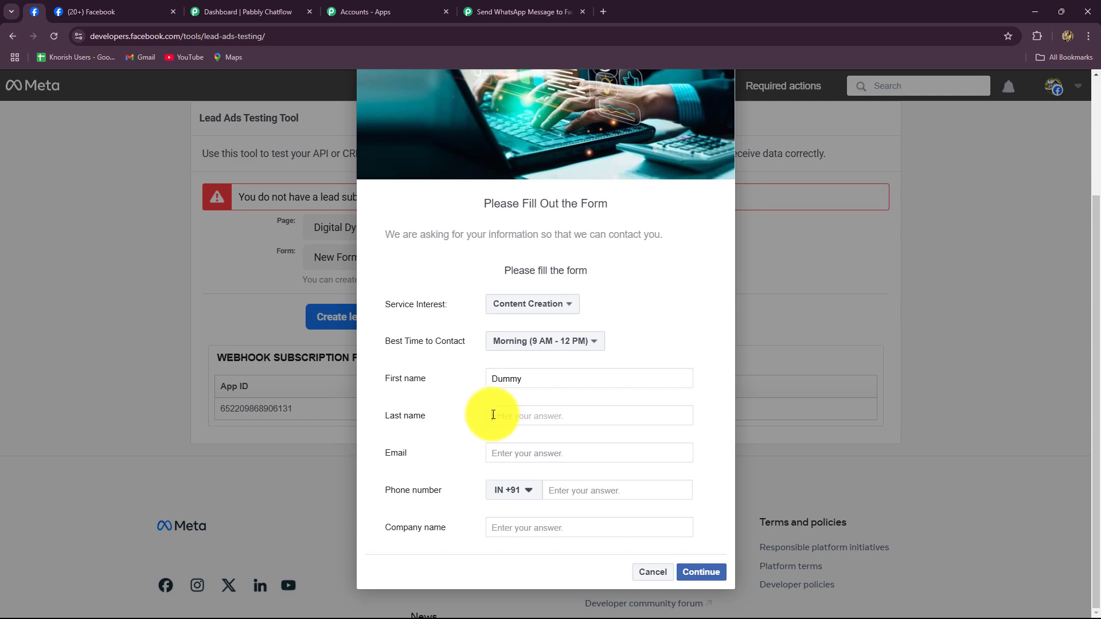
{"action": "type", "text": "Lead"}
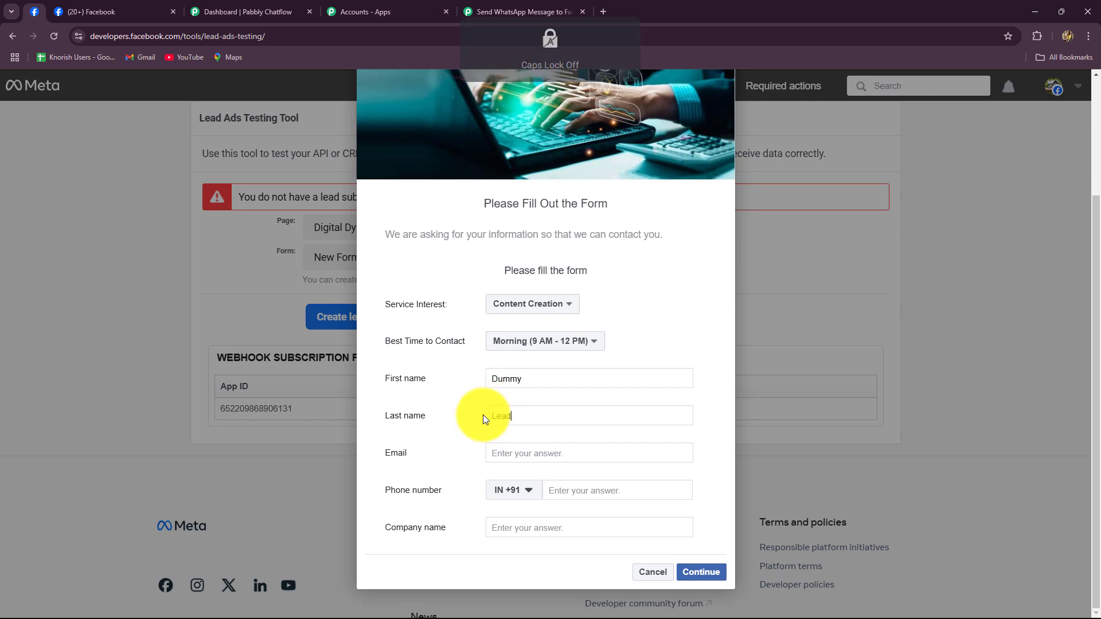
{"action": "left_click", "coordinate": [501, 454]}
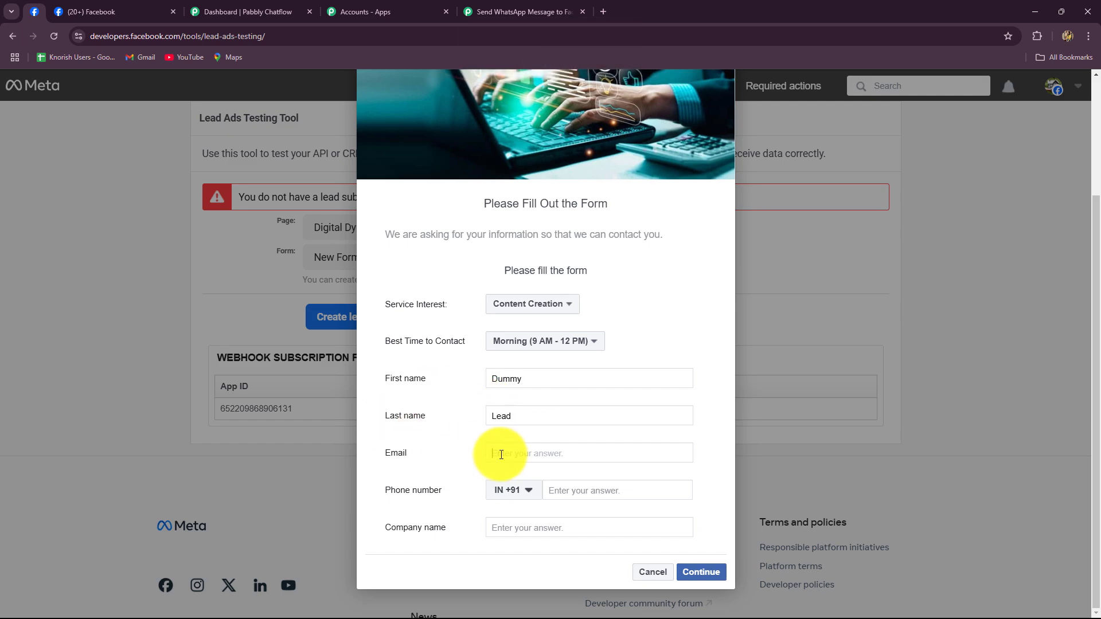
{"action": "key", "text": "ctrl+v"}
{"action": "left_click", "coordinate": [552, 487]}
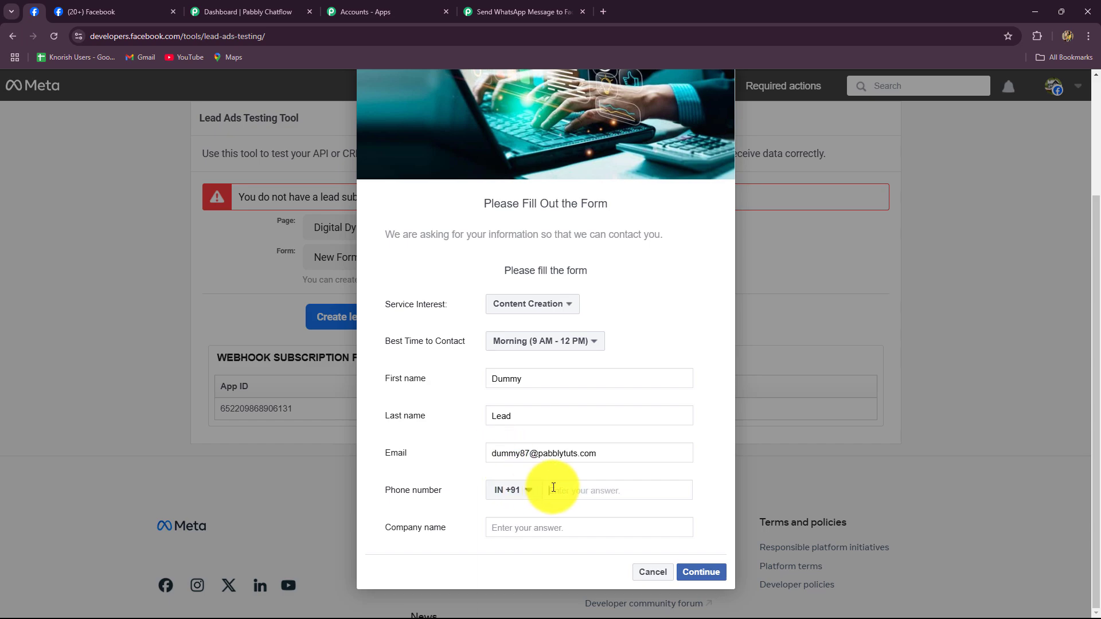
{"action": "left_click", "coordinate": [527, 528]}
{"action": "type", "text": "Sparkle Events"}
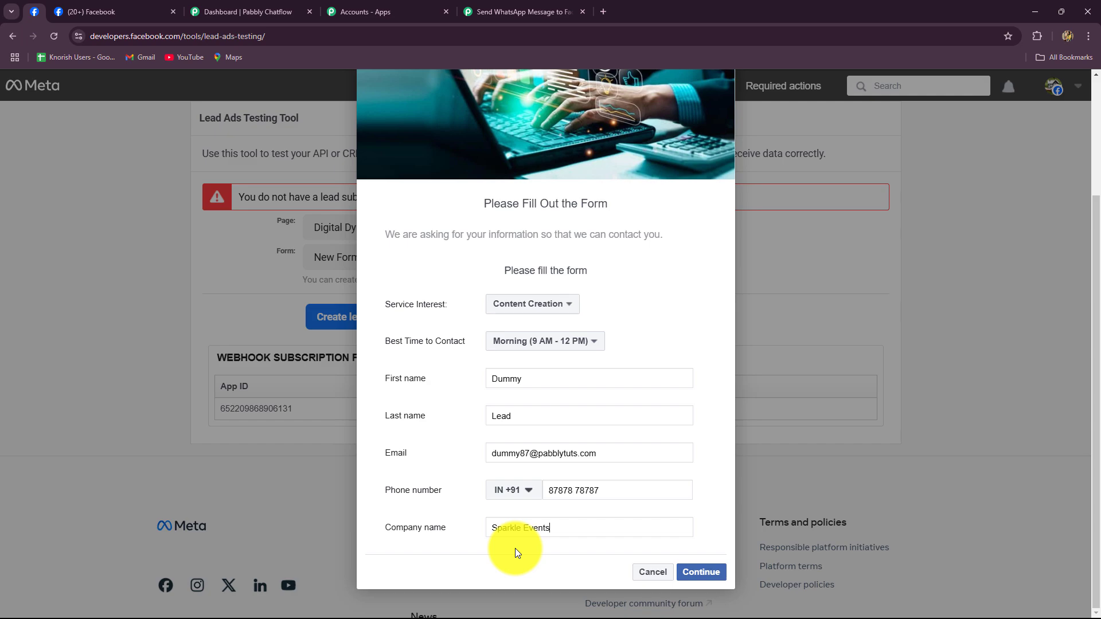
{"action": "left_click", "coordinate": [700, 572]}
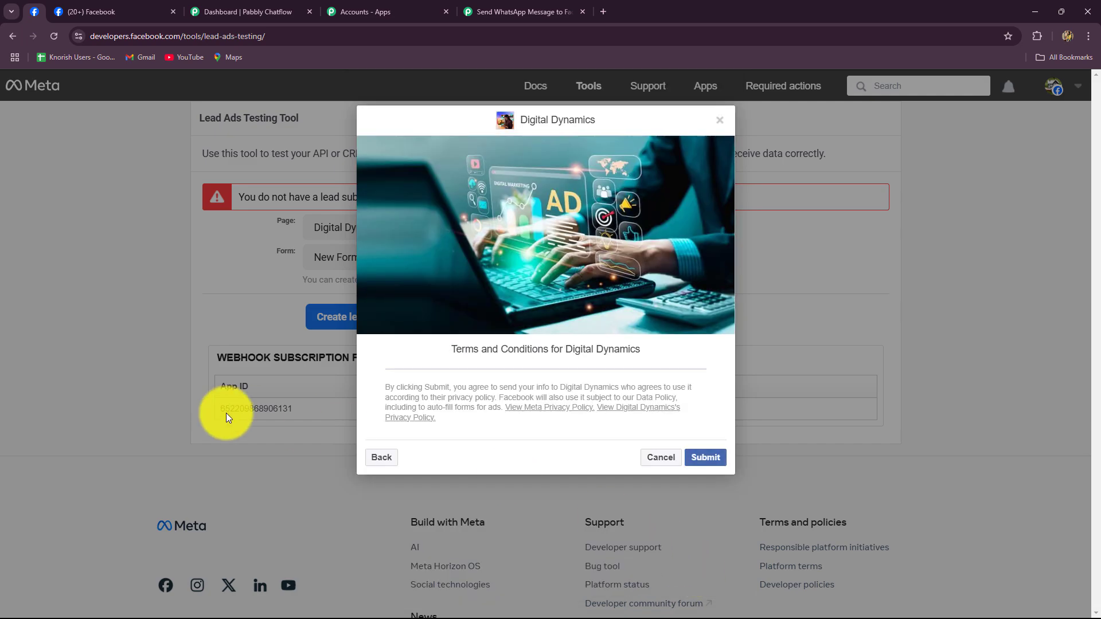
{"action": "left_click", "coordinate": [715, 462]}
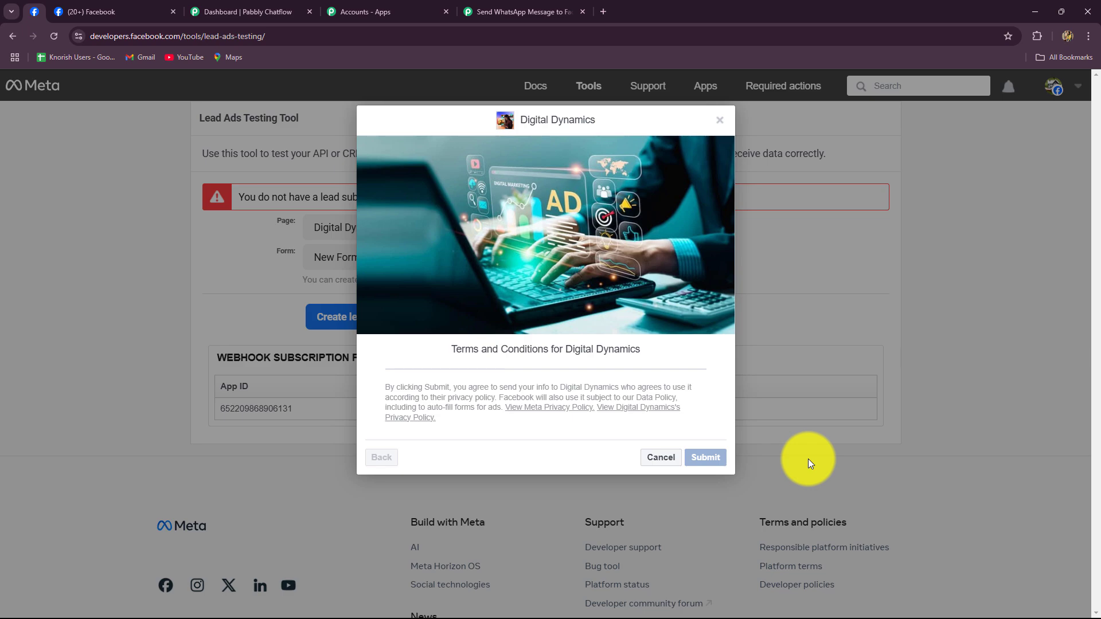
Review the lead's captured fields in Pabbly Connect, from service interest through Sparkle Events to creation time
{"action": "left_click", "coordinate": [719, 117]}
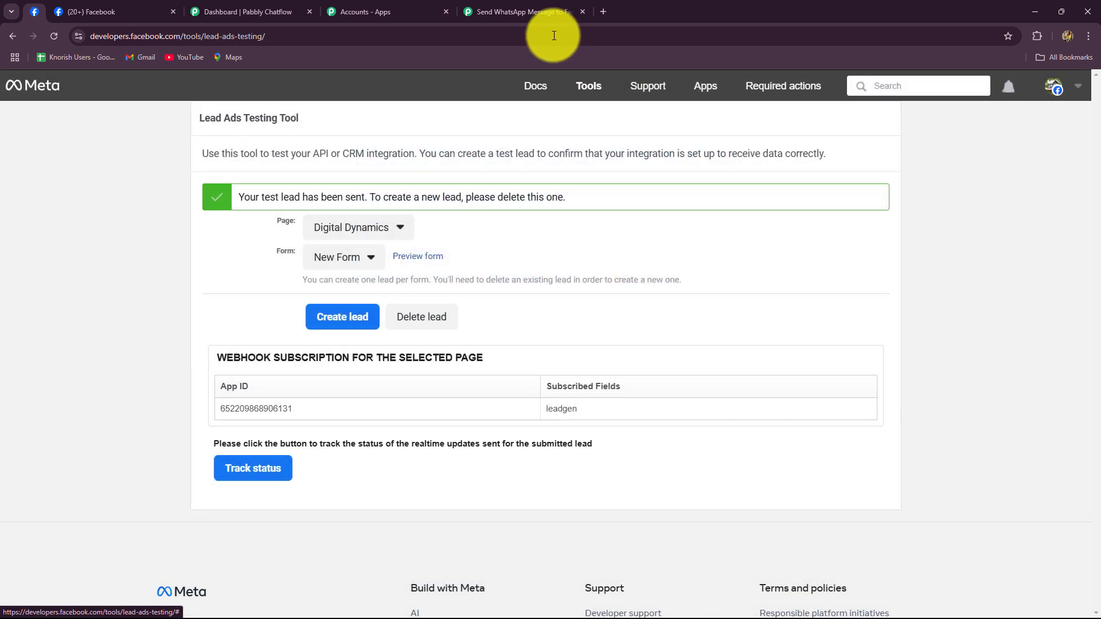
{"action": "left_click", "coordinate": [524, 11]}
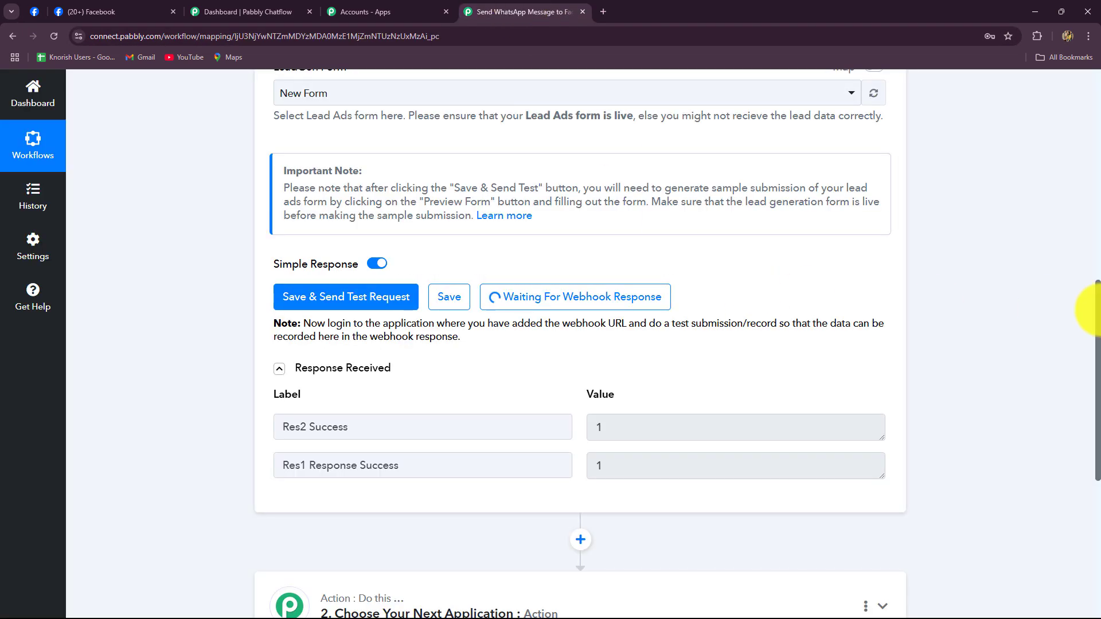
{"action": "scroll", "coordinate": [1034, 333], "scroll_direction": "down", "scroll_amount": 3}
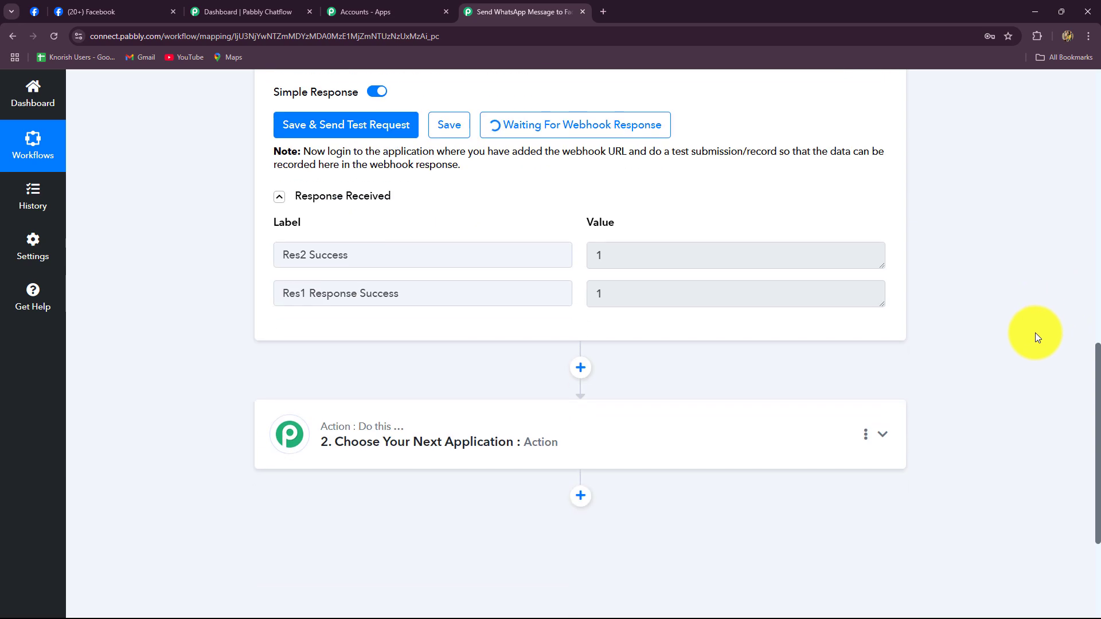
{"action": "scroll", "coordinate": [1003, 409], "scroll_direction": "down", "scroll_amount": 2}
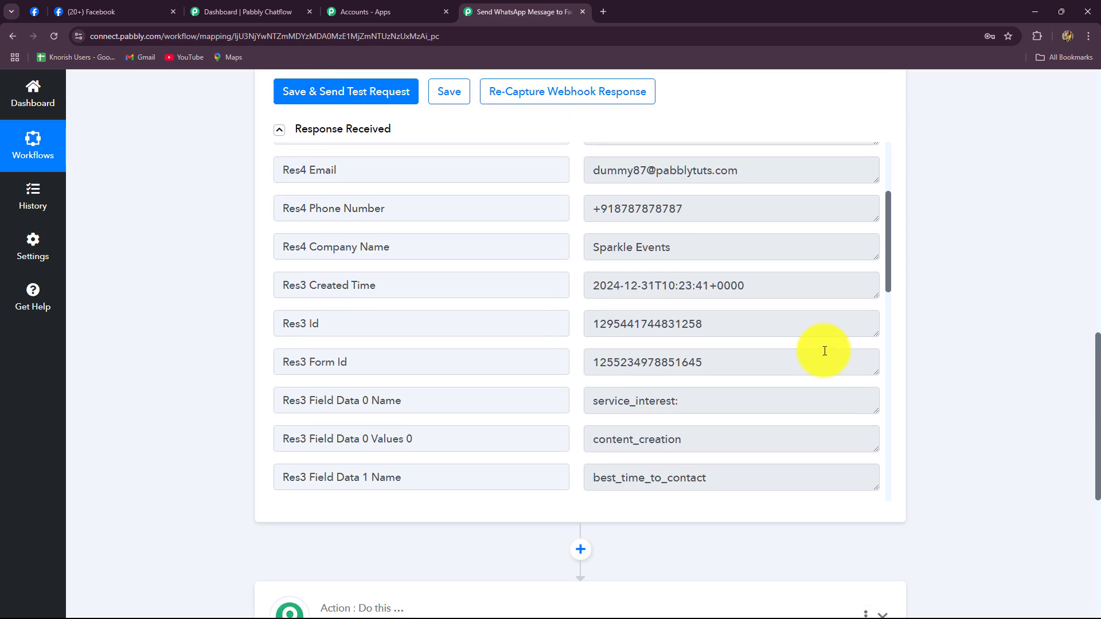
{"action": "scroll", "coordinate": [824, 351], "scroll_direction": "up", "scroll_amount": 3}
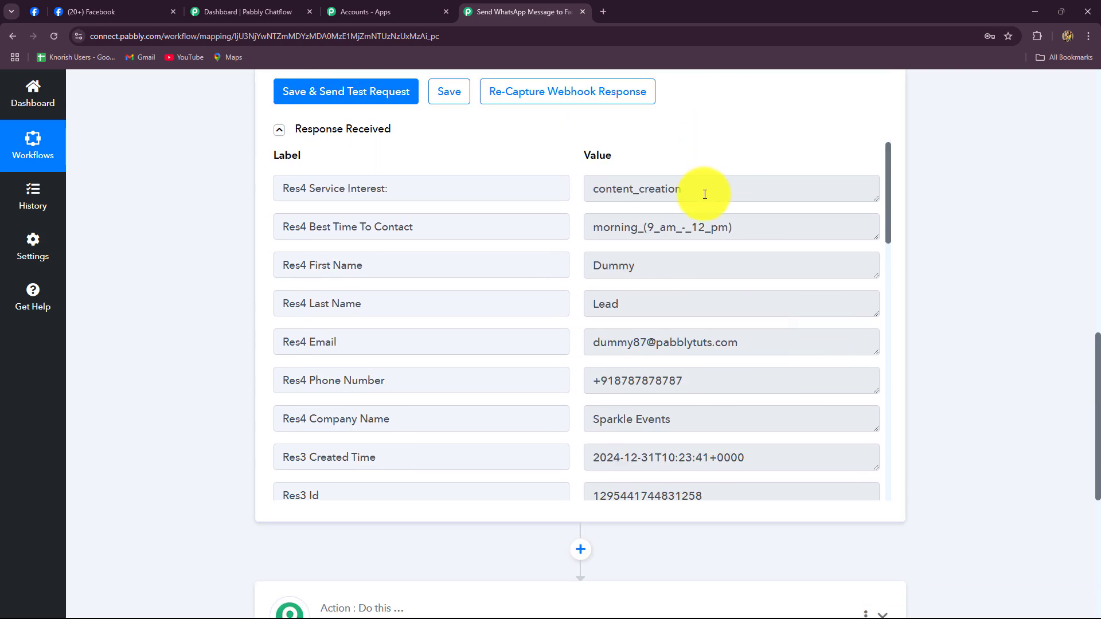
{"action": "left_click_drag", "start_coordinate": [705, 191], "coordinate": [550, 201]}
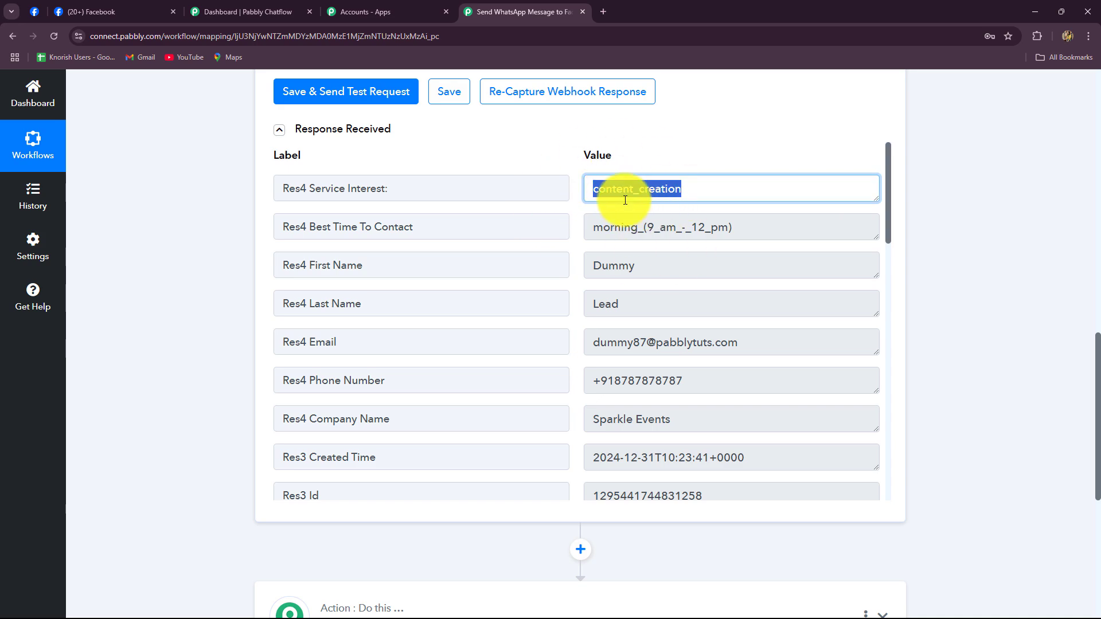
{"action": "left_click_drag", "start_coordinate": [734, 227], "coordinate": [604, 213]}
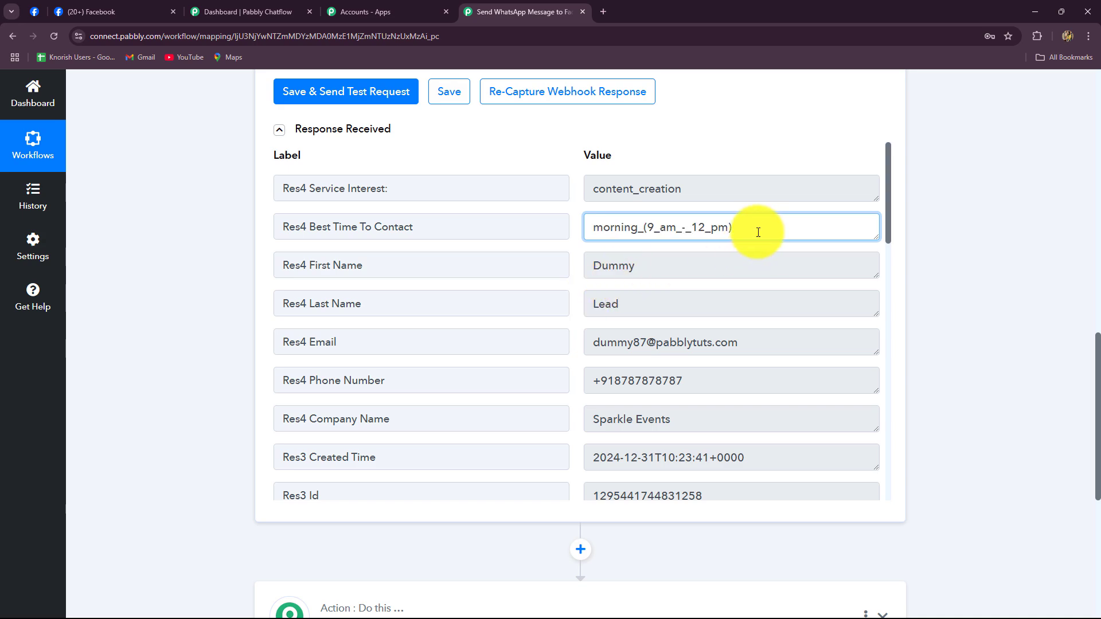
{"action": "left_click", "coordinate": [658, 274]}
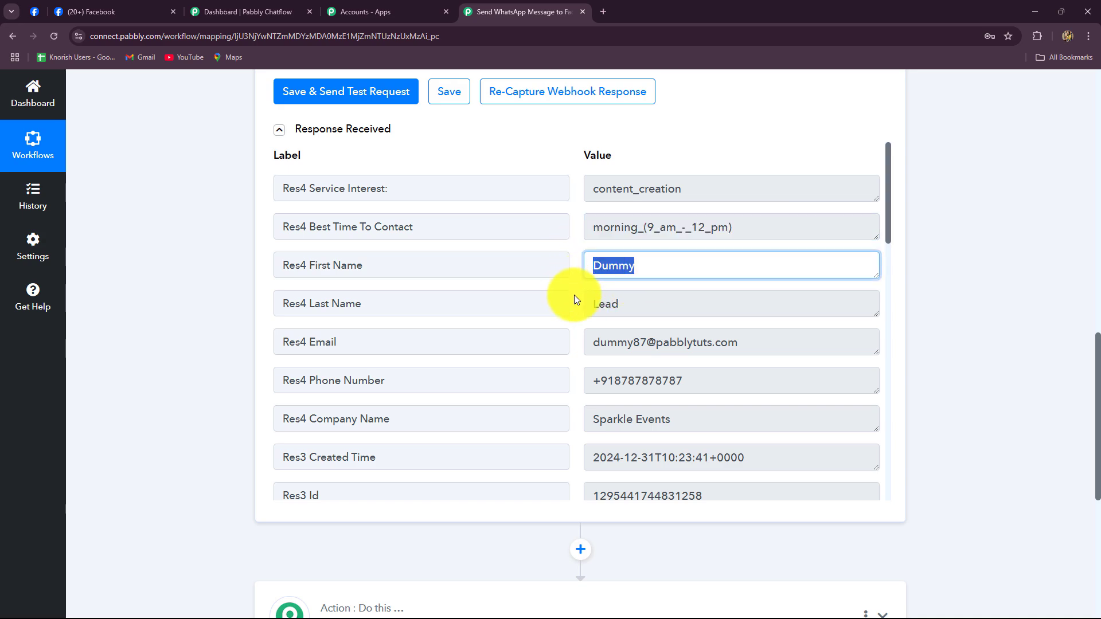
{"action": "left_click", "coordinate": [627, 302]}
{"action": "left_click", "coordinate": [742, 351]}
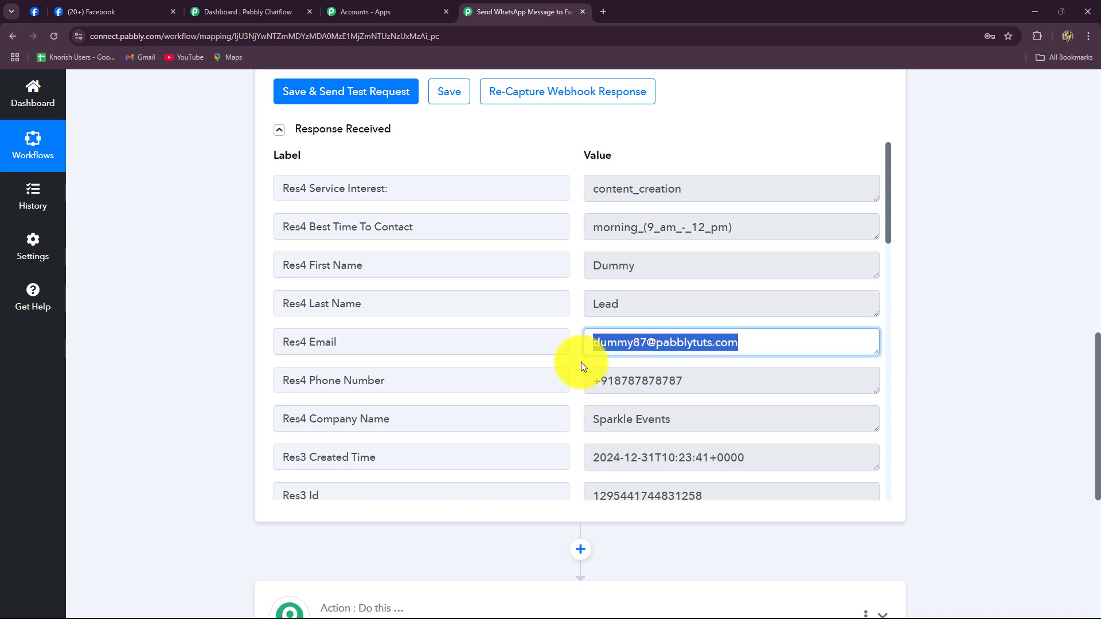
{"action": "left_click", "coordinate": [637, 384]}
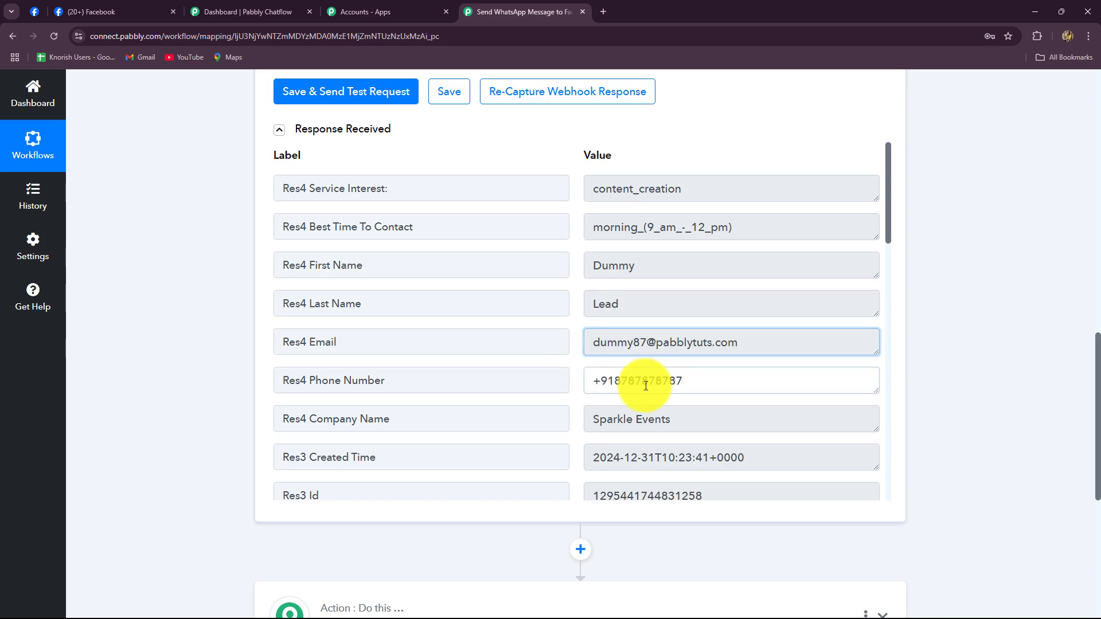
{"action": "left_click", "coordinate": [680, 419]}
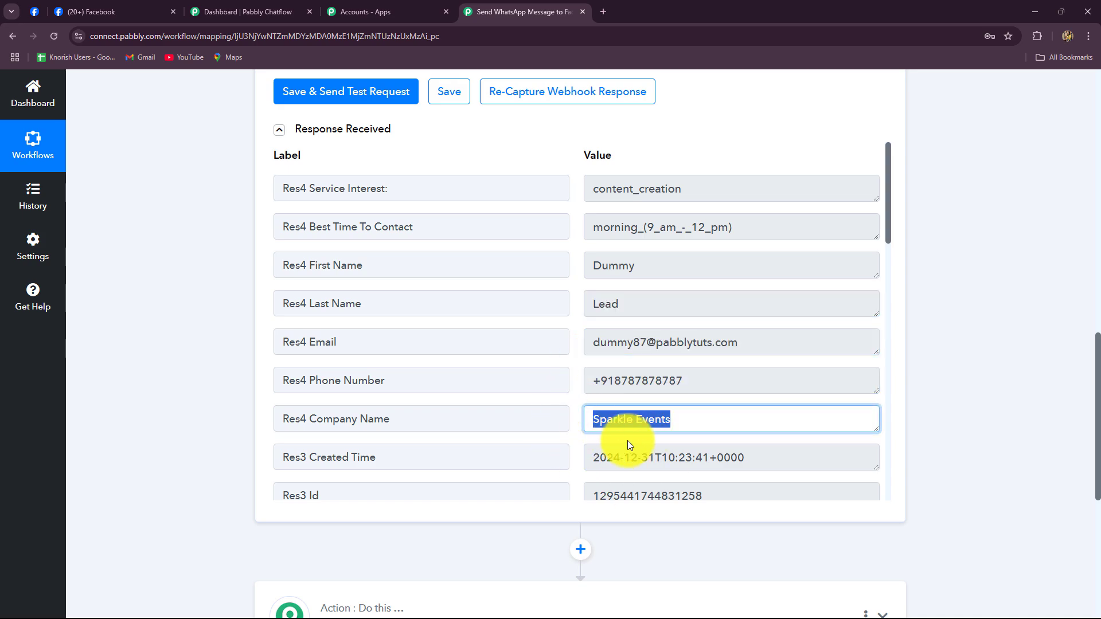
{"action": "left_click", "coordinate": [776, 464]}
Collapse the Facebook Lead Ads trigger step to reveal the action step
{"action": "scroll", "coordinate": [682, 432], "scroll_direction": "down", "scroll_amount": 4}
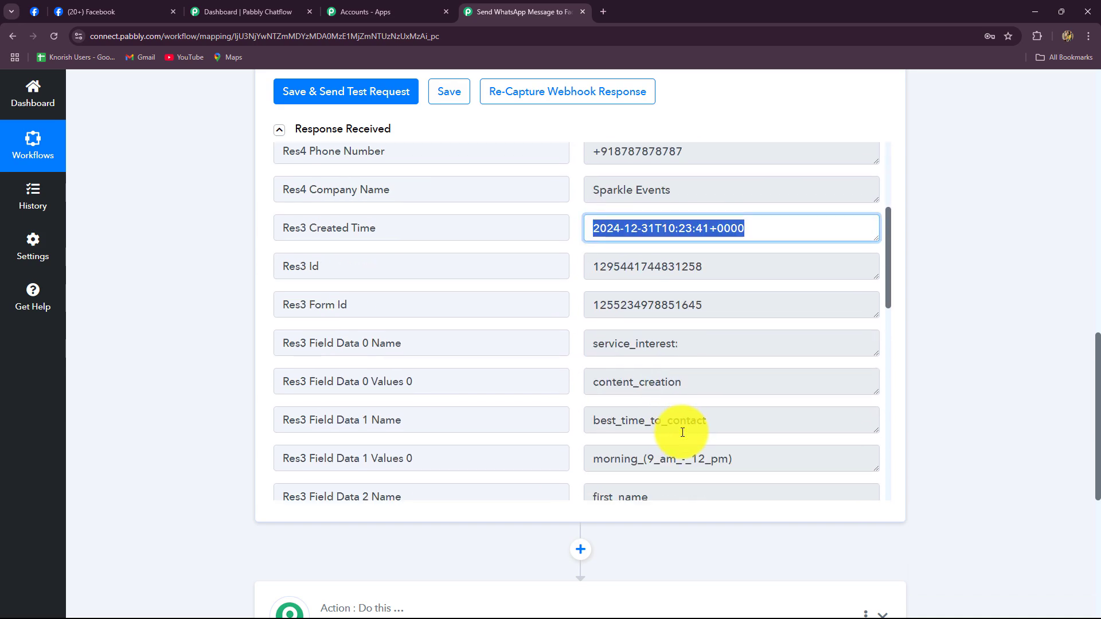
{"action": "scroll", "coordinate": [1022, 415], "scroll_direction": "up", "scroll_amount": 14}
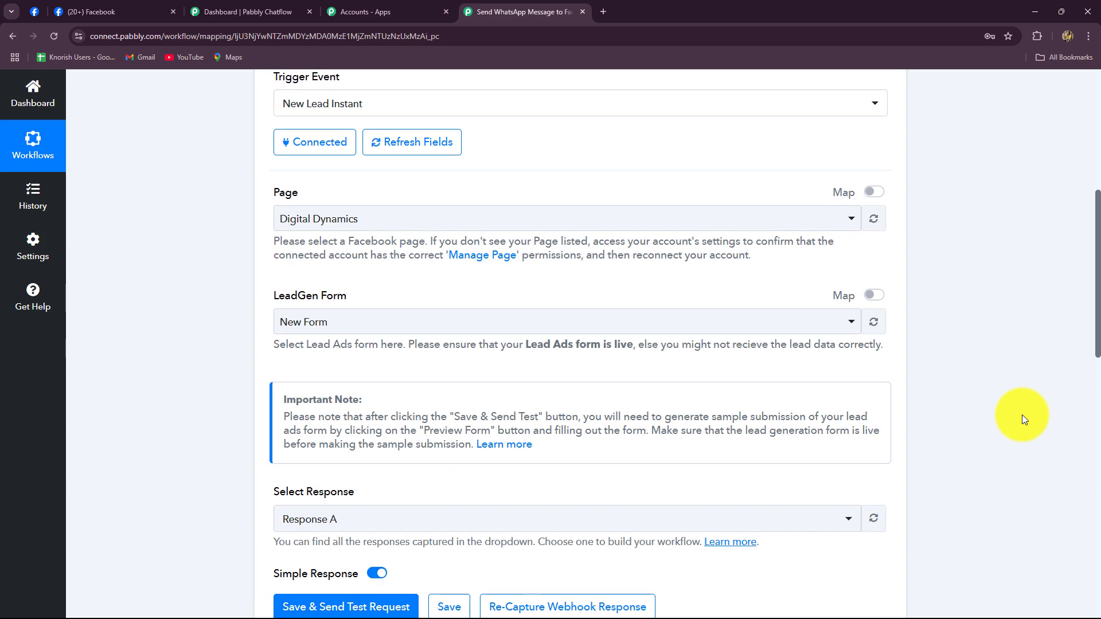
{"action": "left_click", "coordinate": [882, 247]}
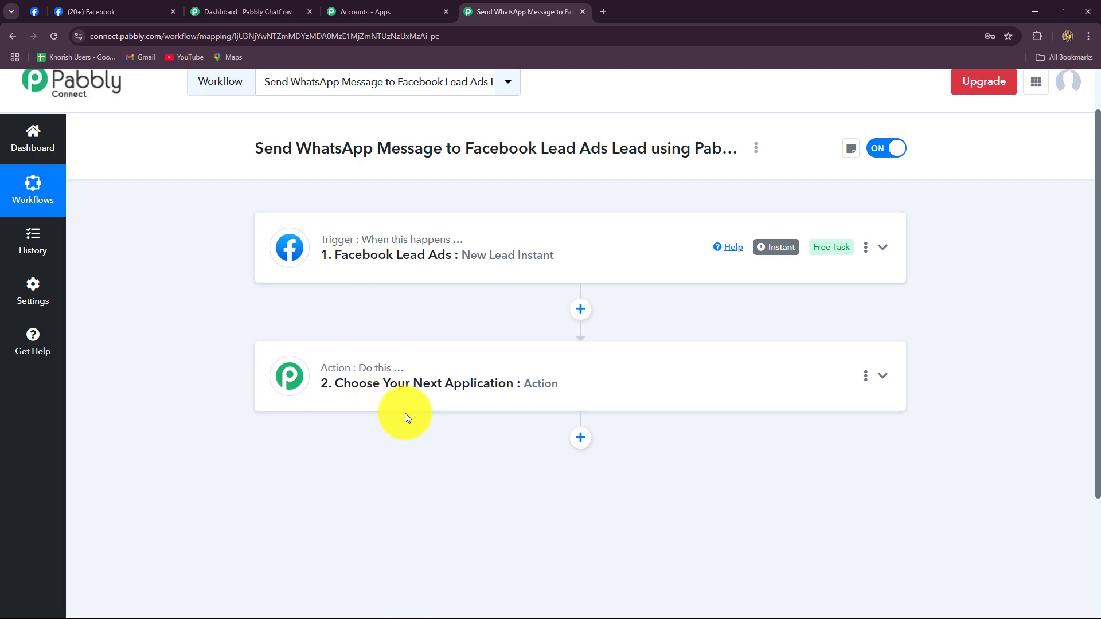
Open the Add WhatsApp Number dialog from the Pabbly Chatflow dashboard
{"action": "left_click", "coordinate": [239, 6]}
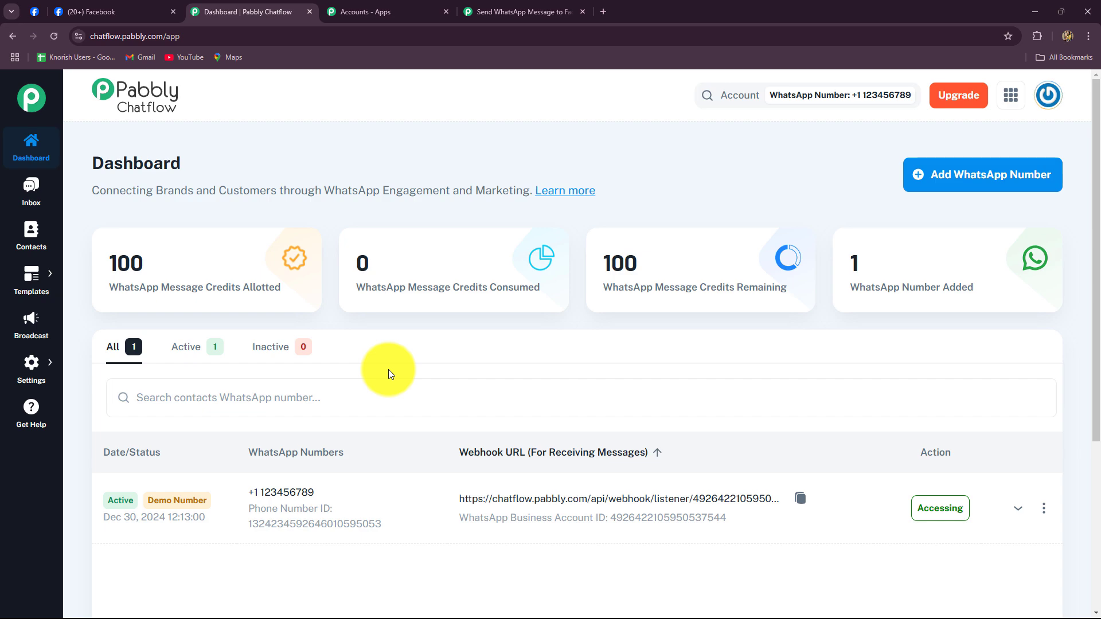
{"action": "left_click", "coordinate": [497, 7]}
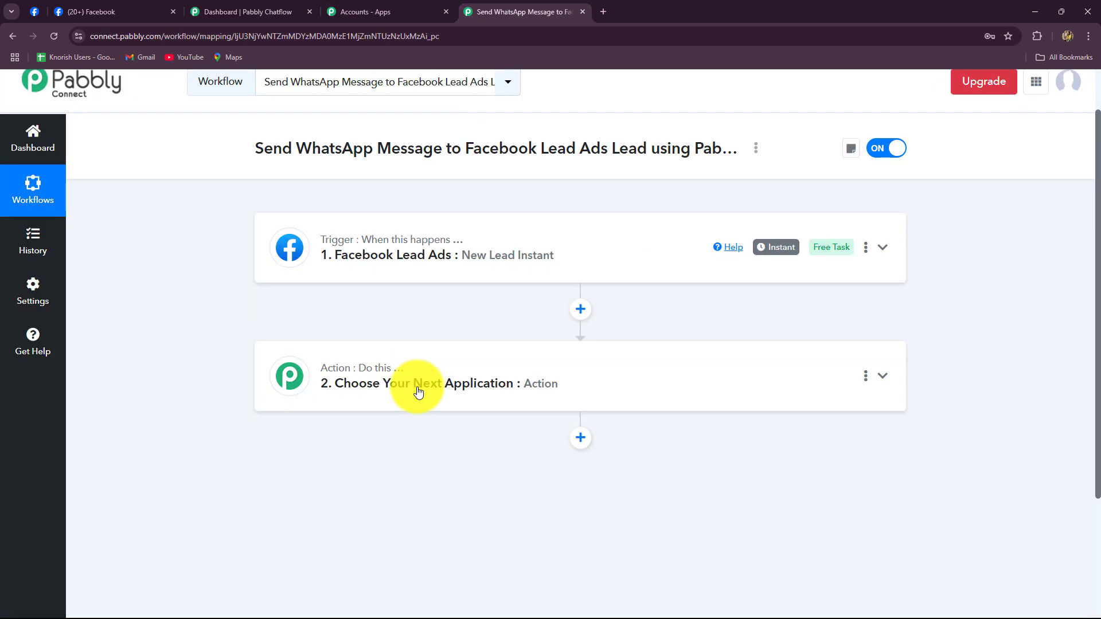
{"action": "left_click", "coordinate": [258, 11]}
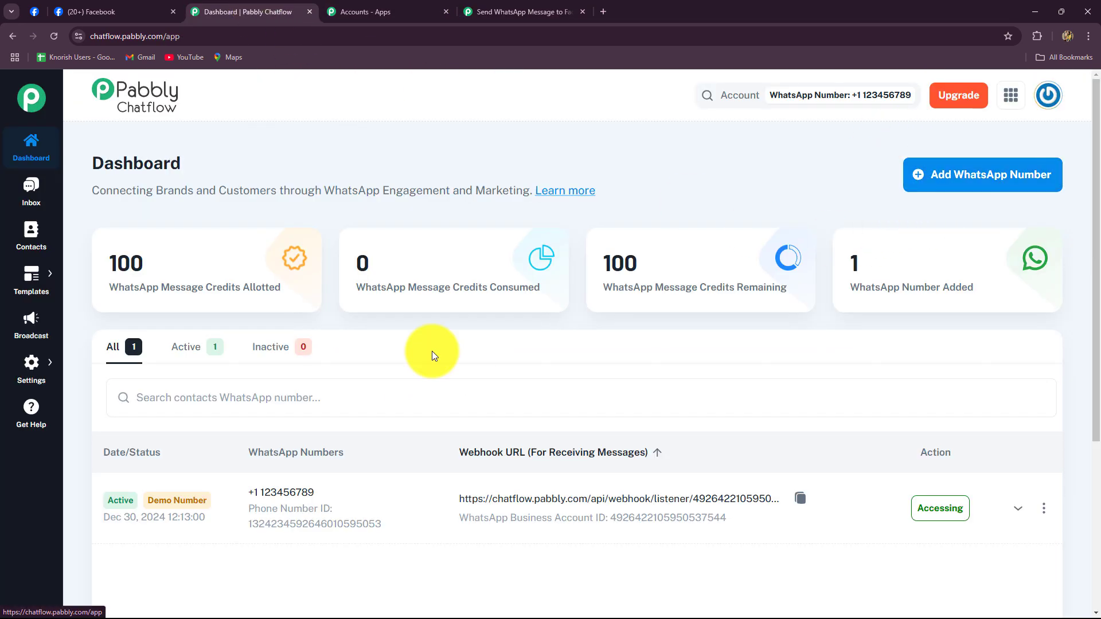
{"action": "scroll", "coordinate": [432, 351], "scroll_direction": "down", "scroll_amount": 2}
{"action": "scroll", "coordinate": [432, 350], "scroll_direction": "up", "scroll_amount": 2}
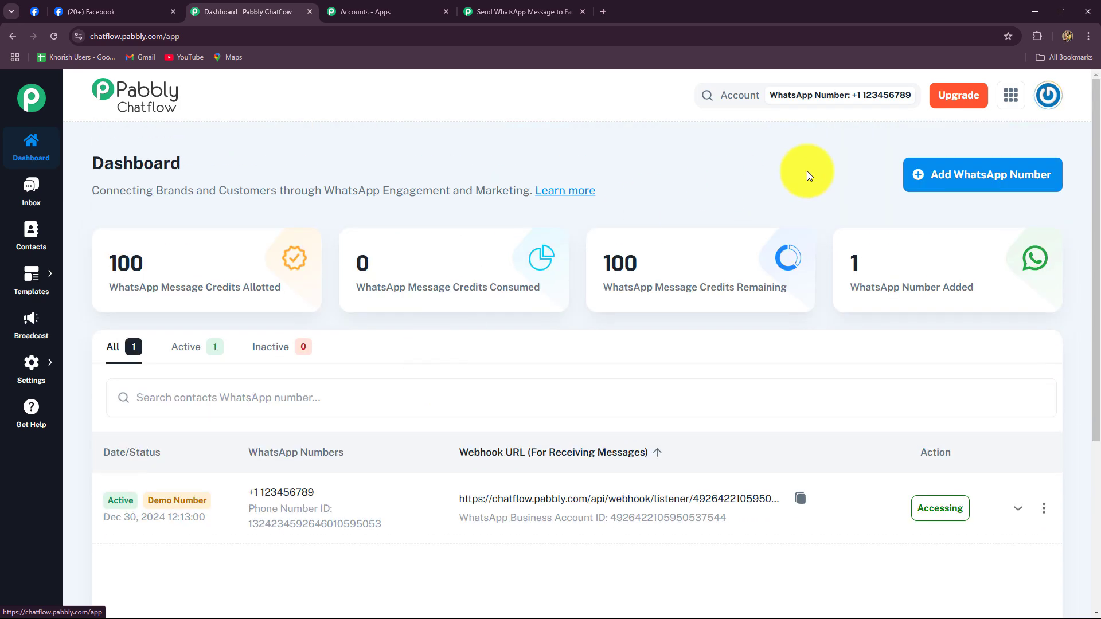
{"action": "left_click", "coordinate": [963, 189]}
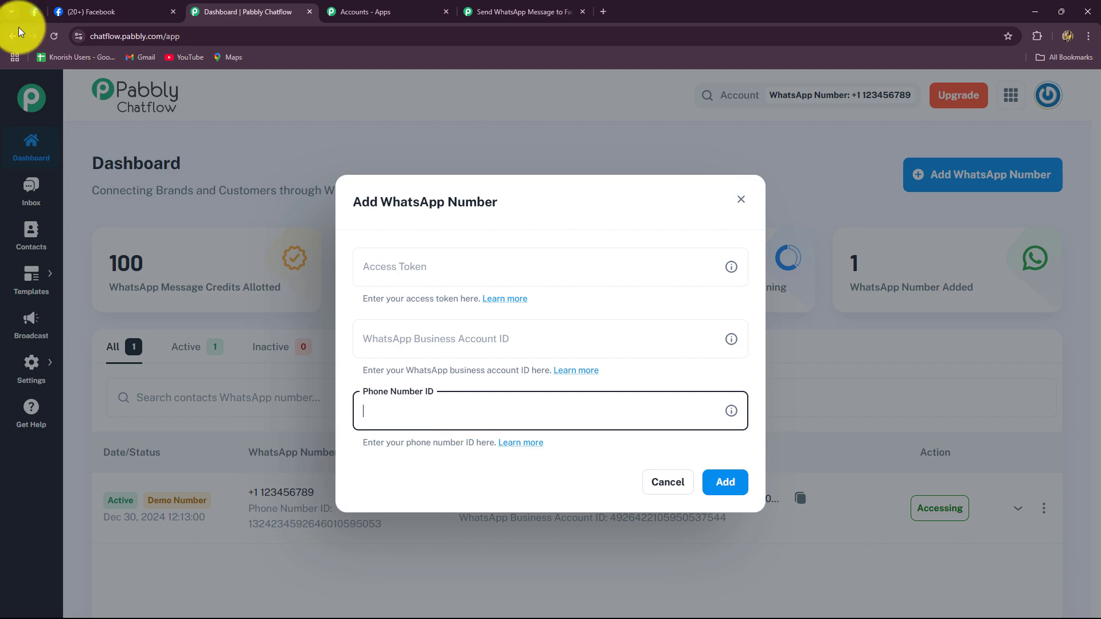
Open the Cloud API app's WhatsApp > API Setup page to view the access token and IDs
{"action": "left_click", "coordinate": [34, 12]}
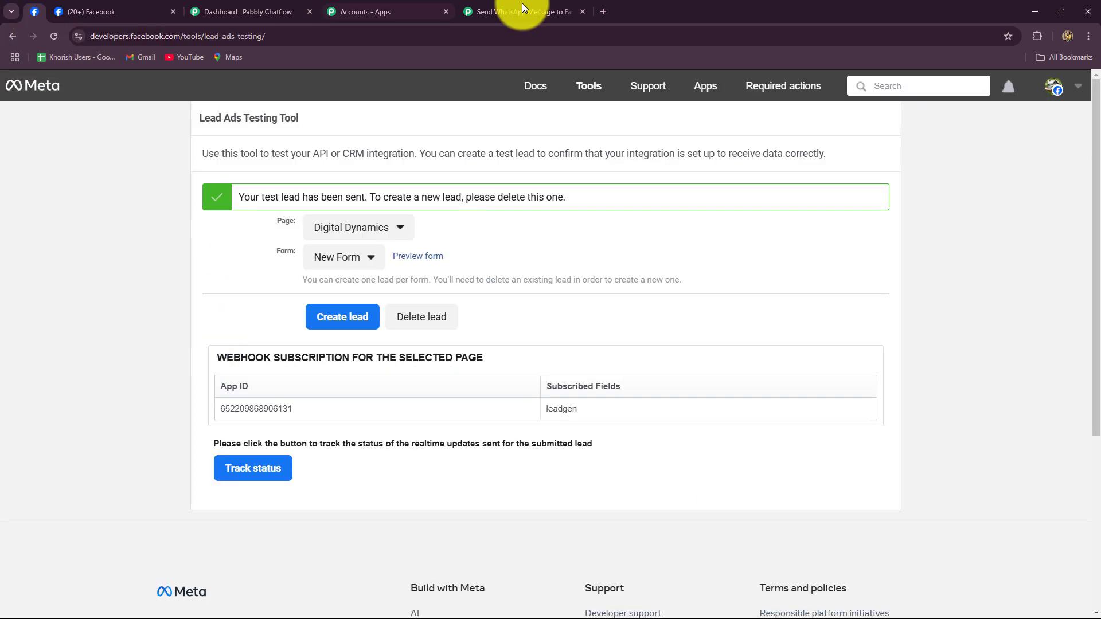
{"action": "left_click", "coordinate": [246, 12]}
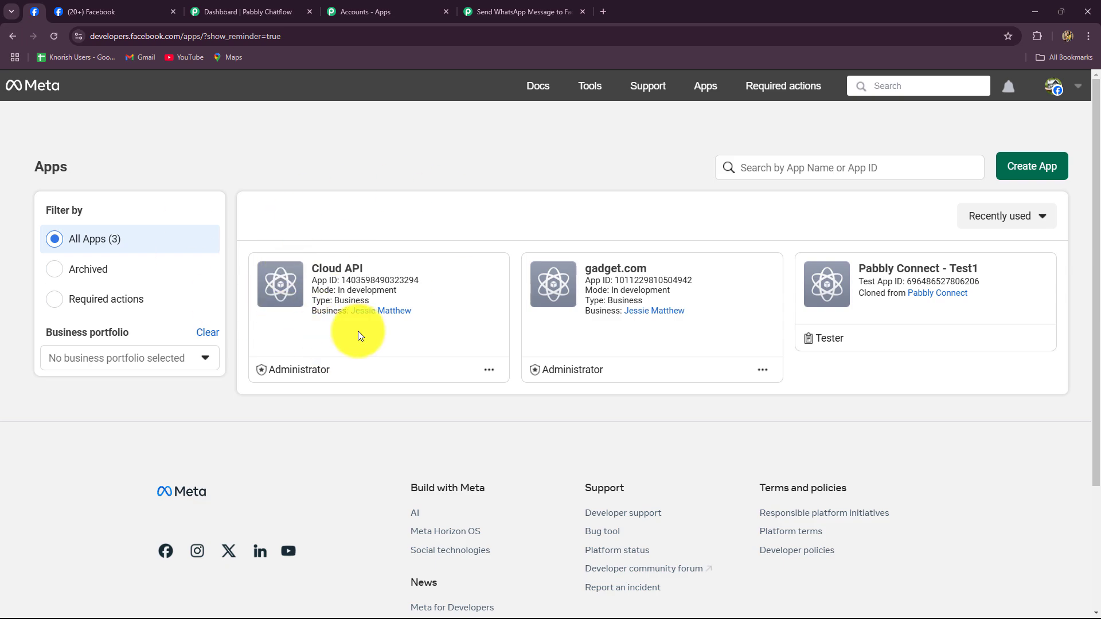
{"action": "left_click", "coordinate": [332, 274]}
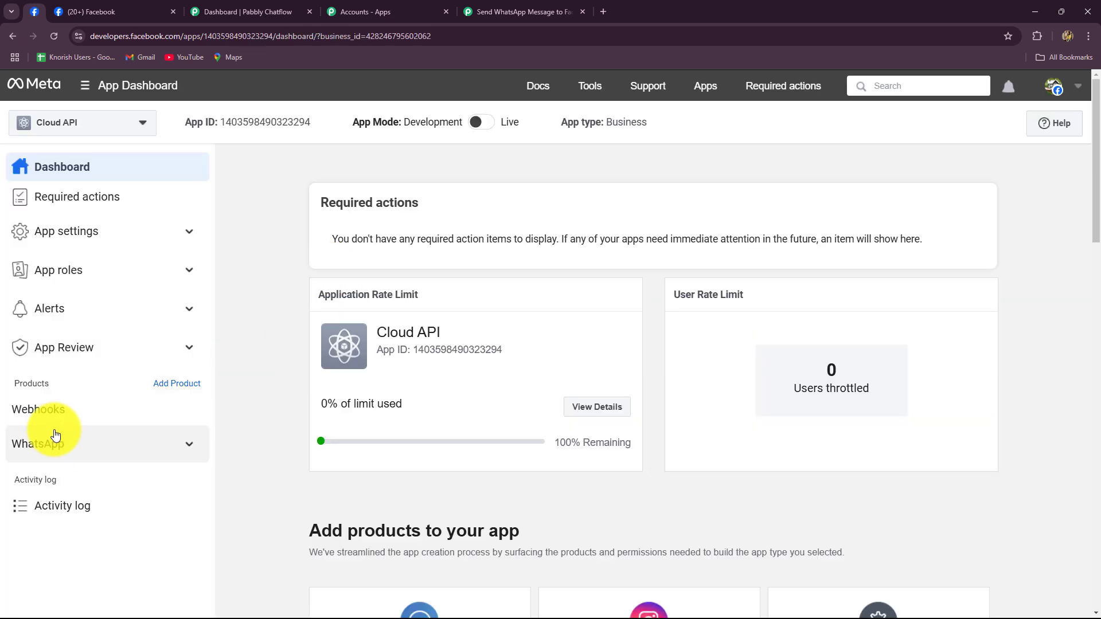
{"action": "left_click", "coordinate": [44, 445]}
{"action": "scroll", "coordinate": [83, 417], "scroll_direction": "down", "scroll_amount": 2}
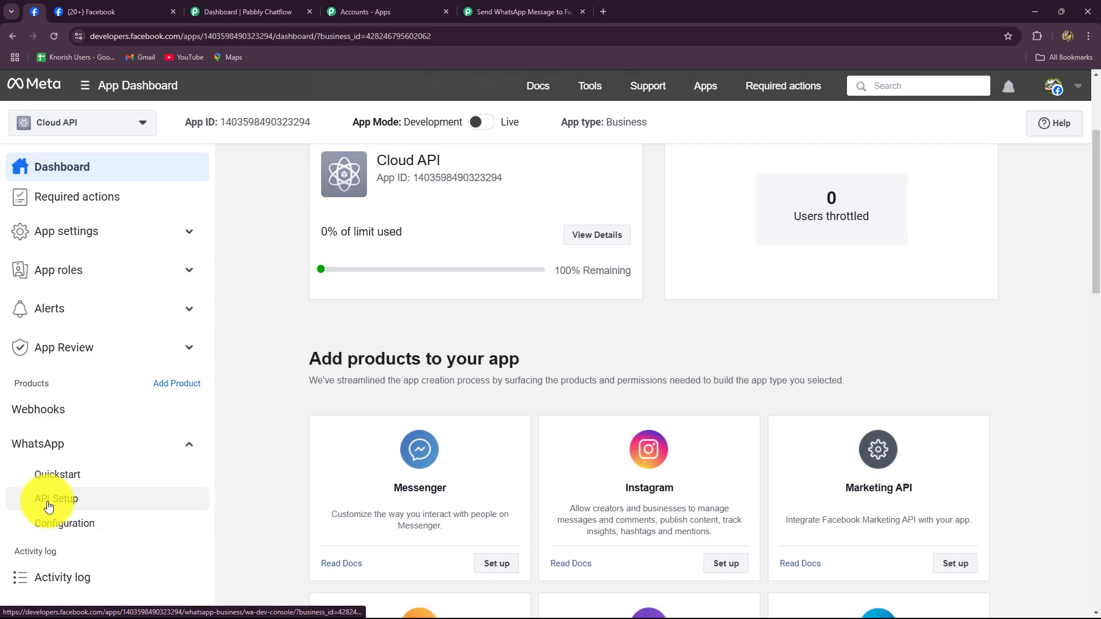
{"action": "left_click", "coordinate": [45, 498]}
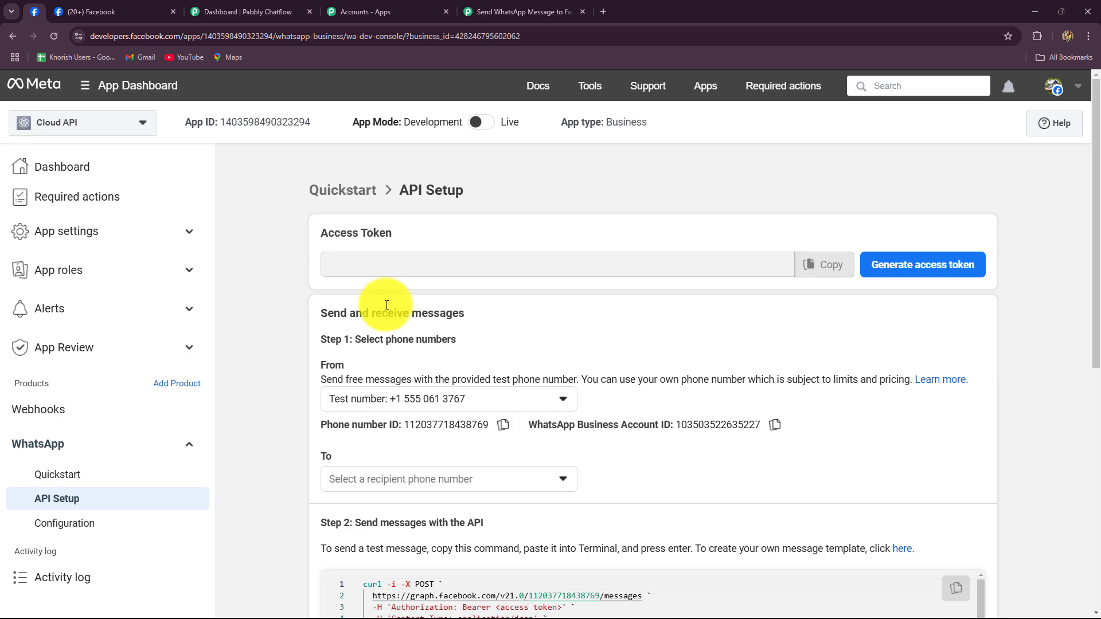
{"action": "left_click", "coordinate": [489, 7]}
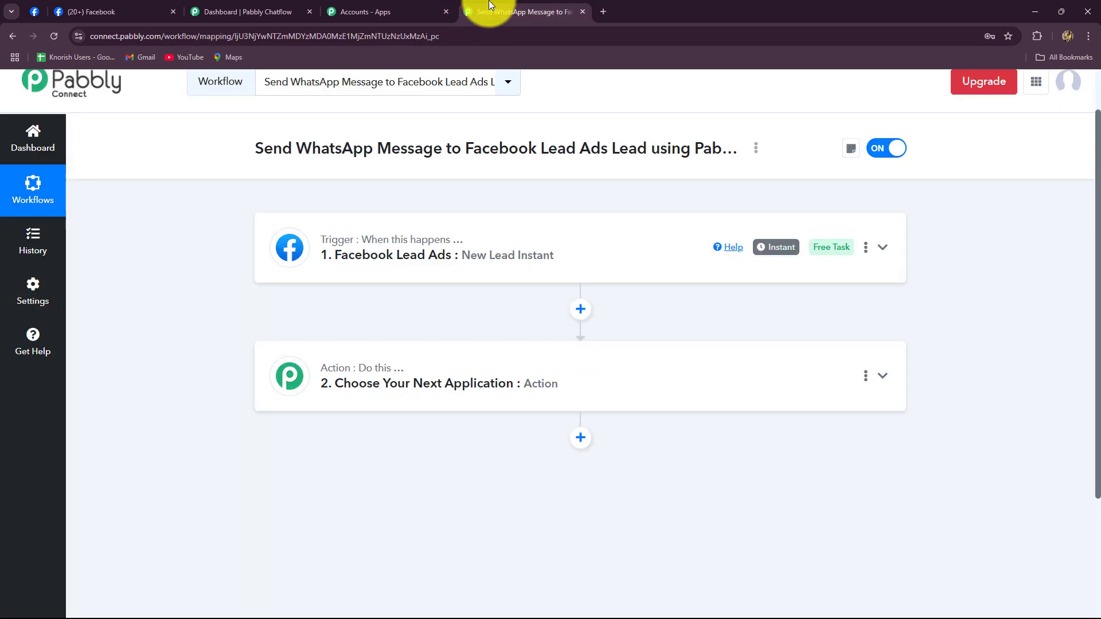
Close the unfilled Add WhatsApp Number dialog in Pabbly Chatflow and return to the Pabbly Connect workflow
{"action": "left_click", "coordinate": [266, 10]}
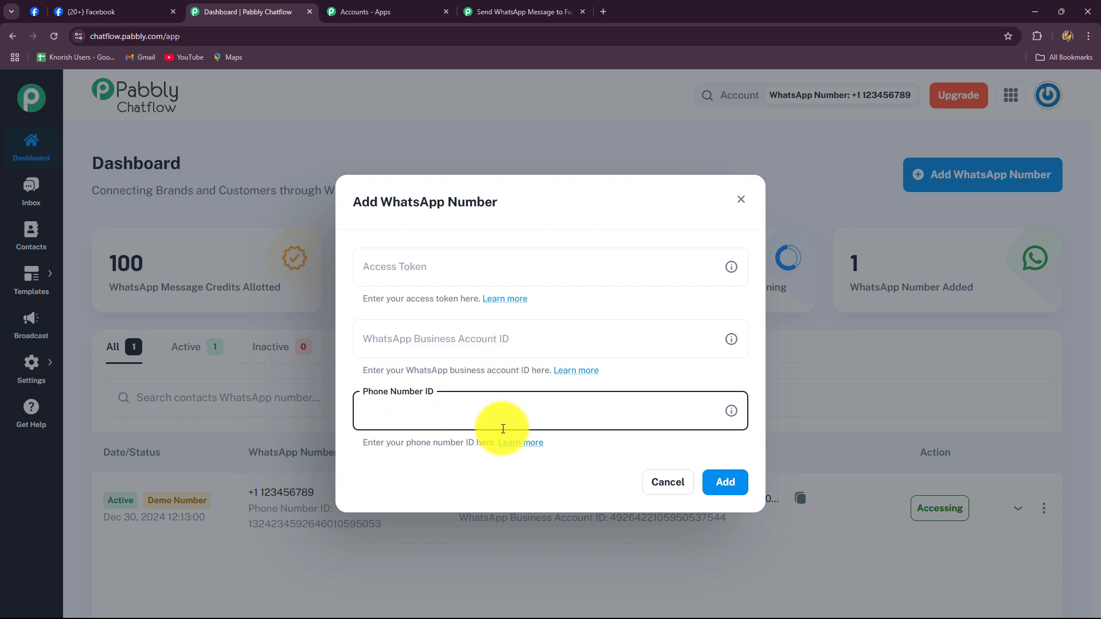
{"action": "left_click", "coordinate": [741, 201]}
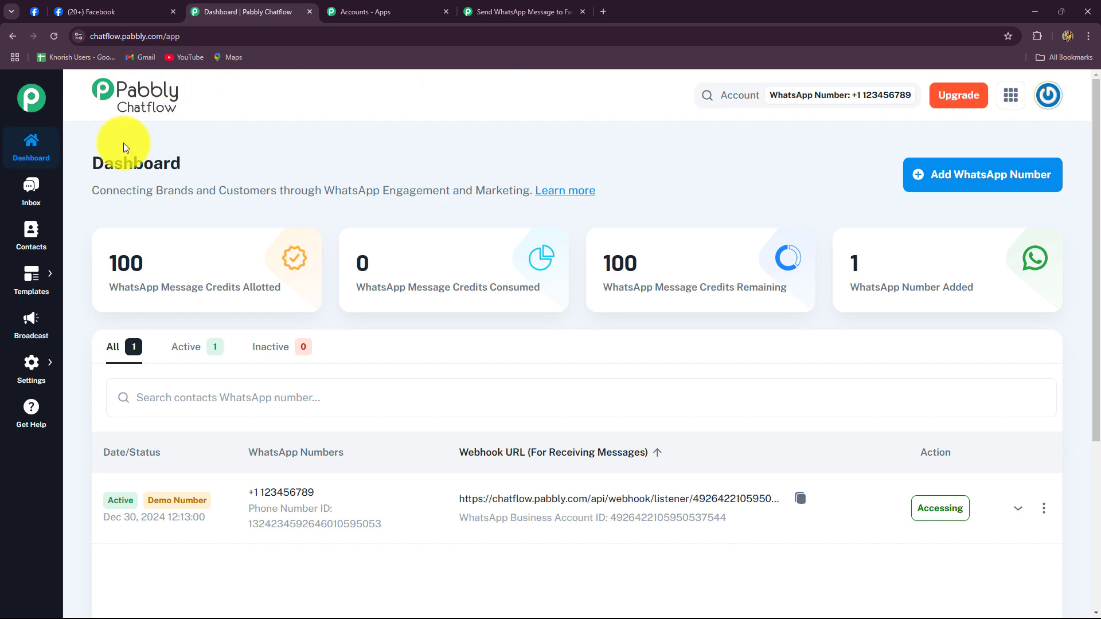
{"action": "left_click", "coordinate": [548, 10]}
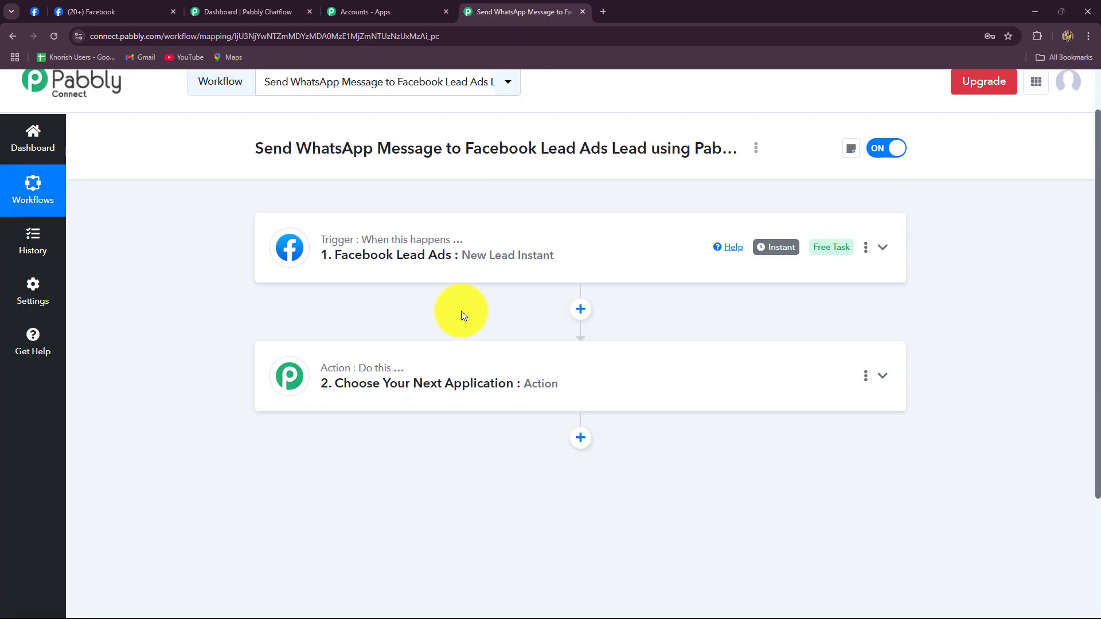
Set the action step's app to Pabbly Chatflow with the Send cURL Request event
{"action": "left_click", "coordinate": [376, 363]}
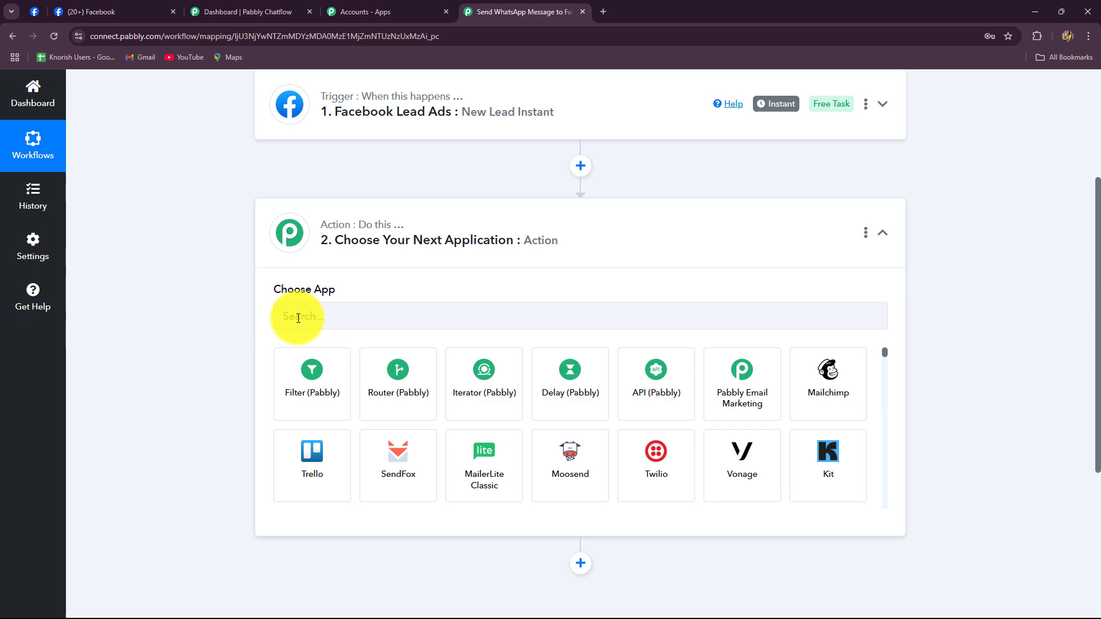
{"action": "left_click", "coordinate": [298, 317]}
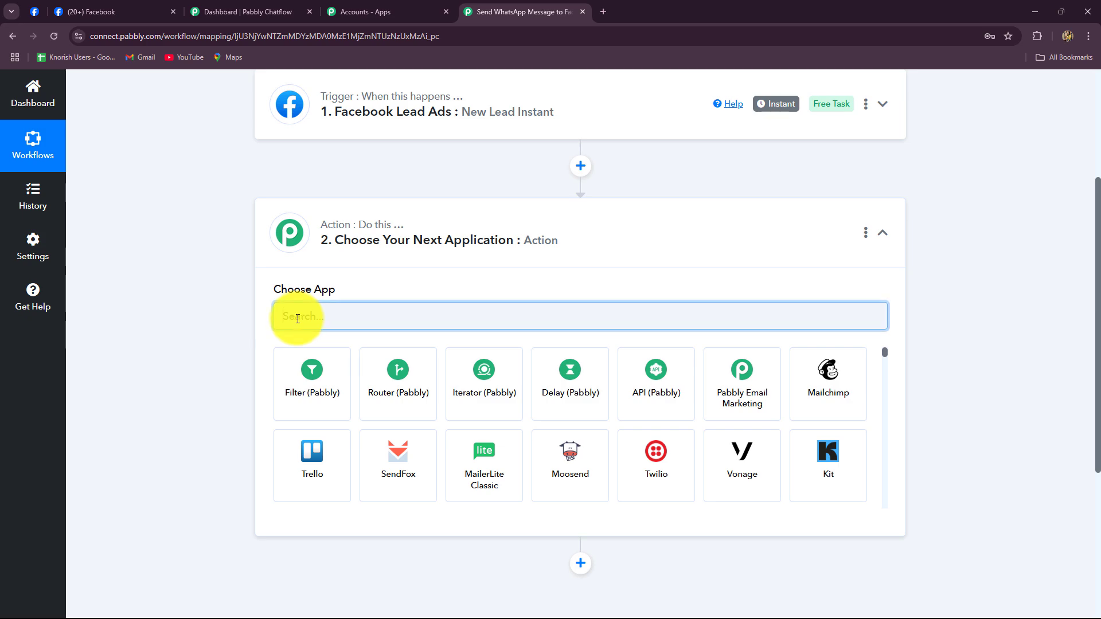
{"action": "key", "text": "Caps_Lock"}
{"action": "type", "text": "P"}
{"action": "key", "text": "Caps_Lock"}
{"action": "type", "text": "abbly"}
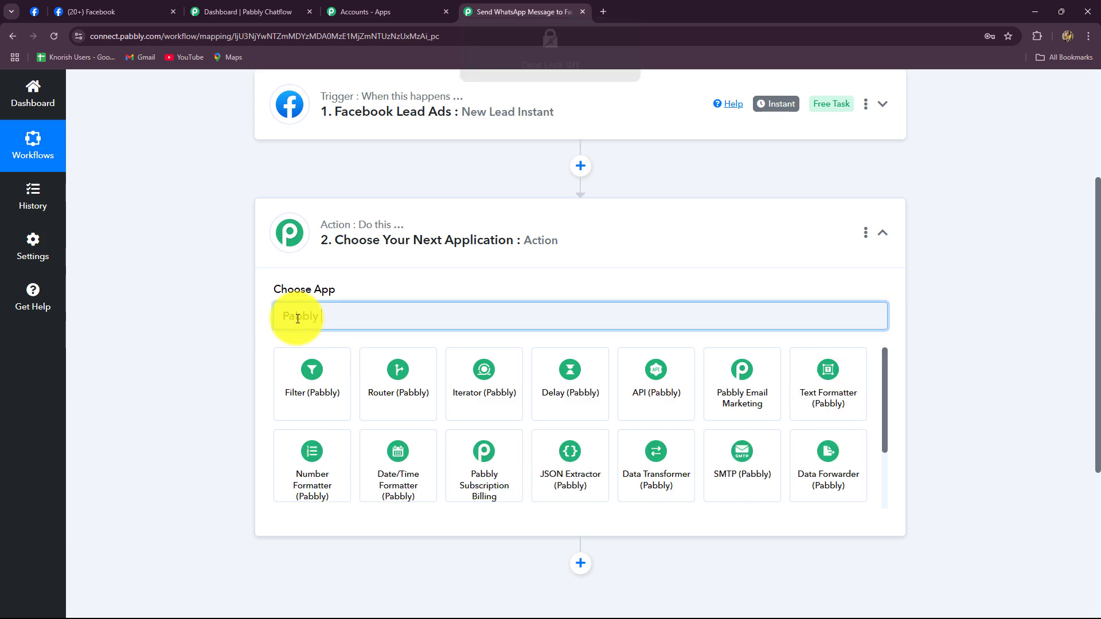
{"action": "type", "text": " Chat"}
{"action": "left_click", "coordinate": [306, 370]}
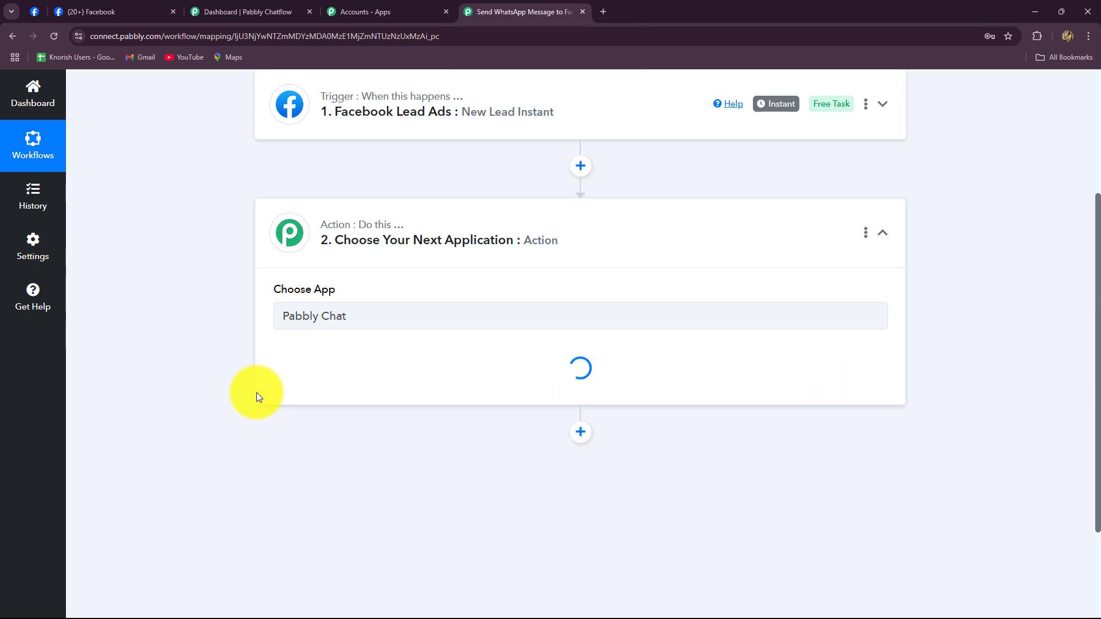
{"action": "left_click", "coordinate": [323, 377]}
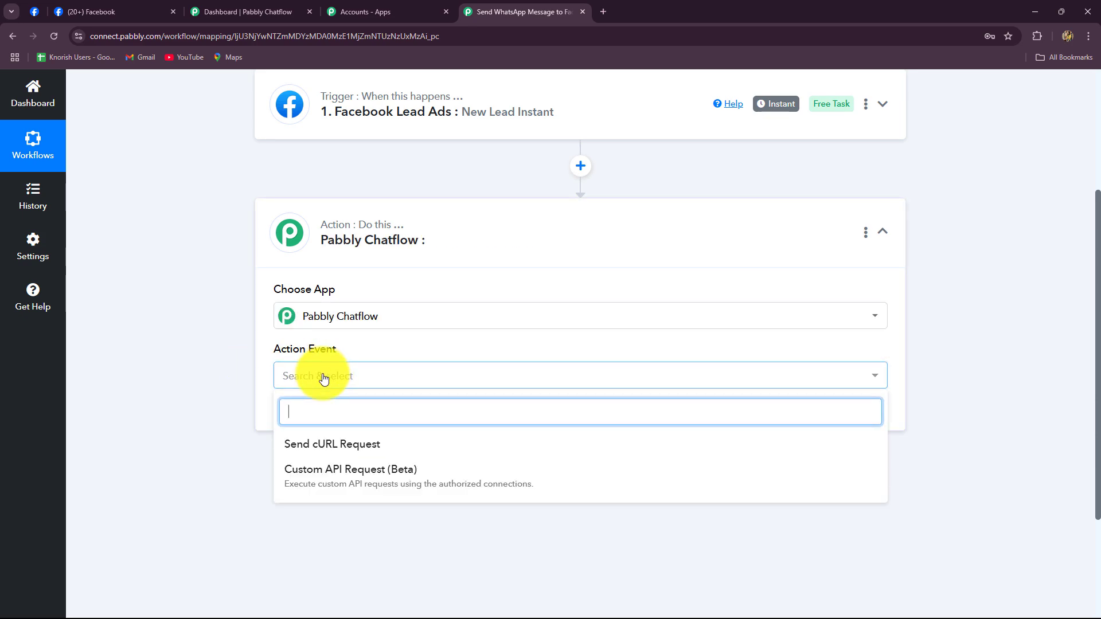
{"action": "left_click", "coordinate": [312, 450]}
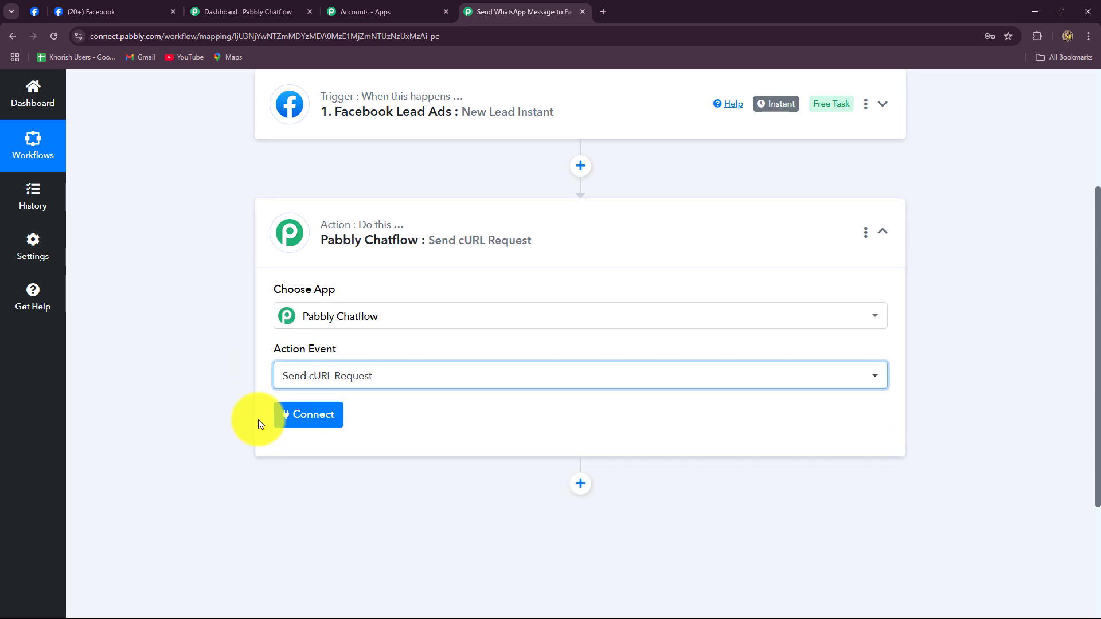
{"action": "left_click", "coordinate": [304, 416]}
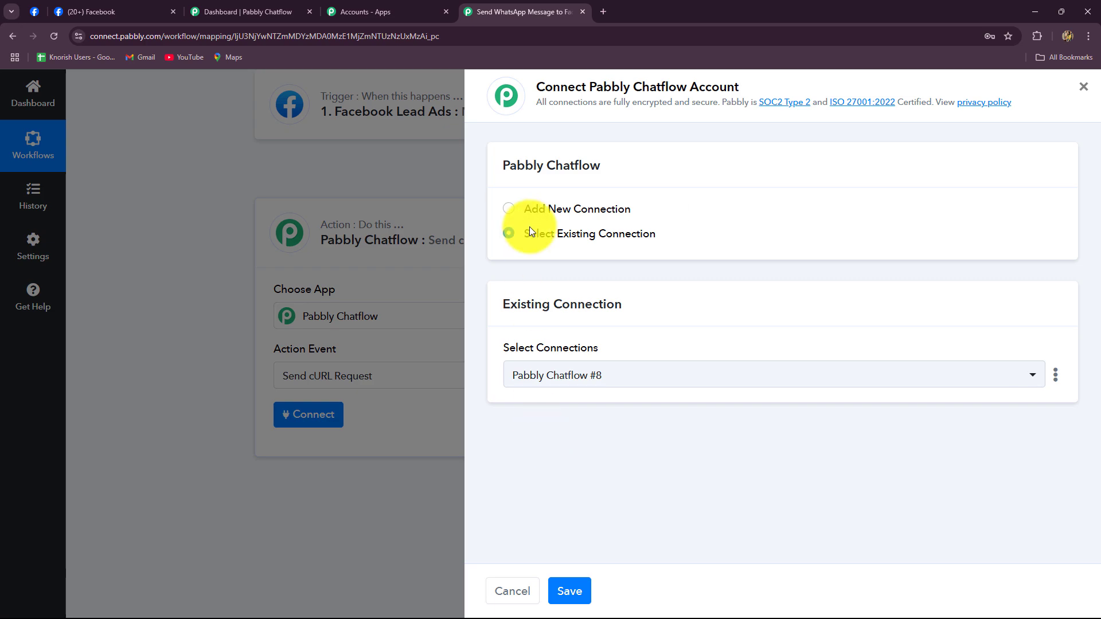
Start new connection Pabbly Chatflow #9 and copy the API token from Chatflow's API & Webhooks page
{"action": "left_click", "coordinate": [509, 209]}
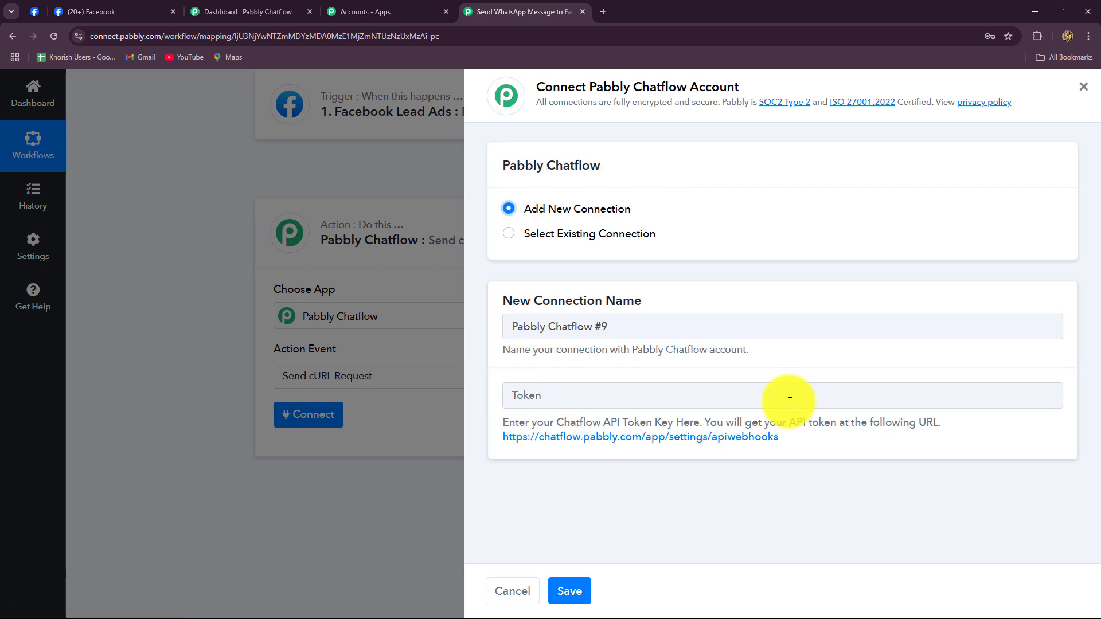
{"action": "left_click_drag", "start_coordinate": [504, 422], "coordinate": [977, 431]}
{"action": "left_click", "coordinate": [925, 448]}
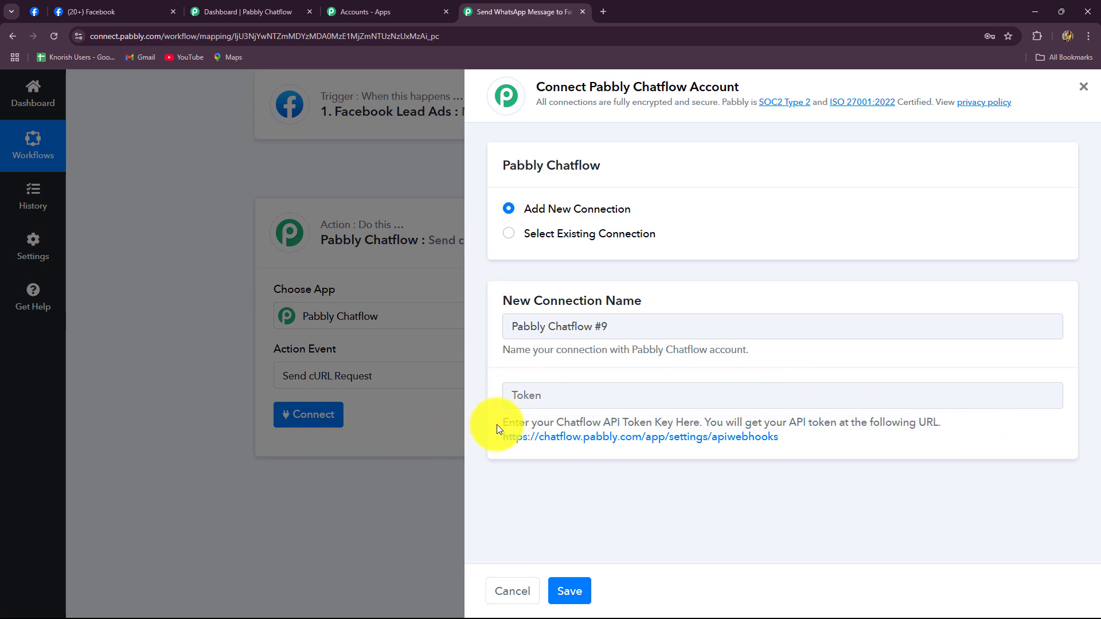
{"action": "left_click", "coordinate": [224, 16]}
{"action": "left_click", "coordinate": [521, 13]}
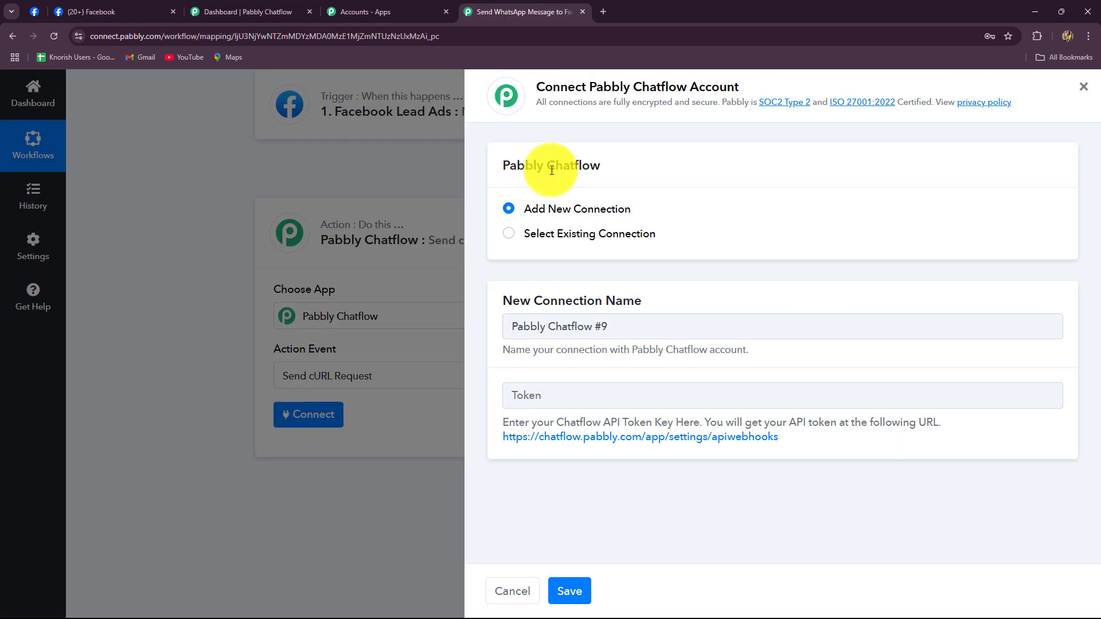
{"action": "left_click", "coordinate": [565, 439]}
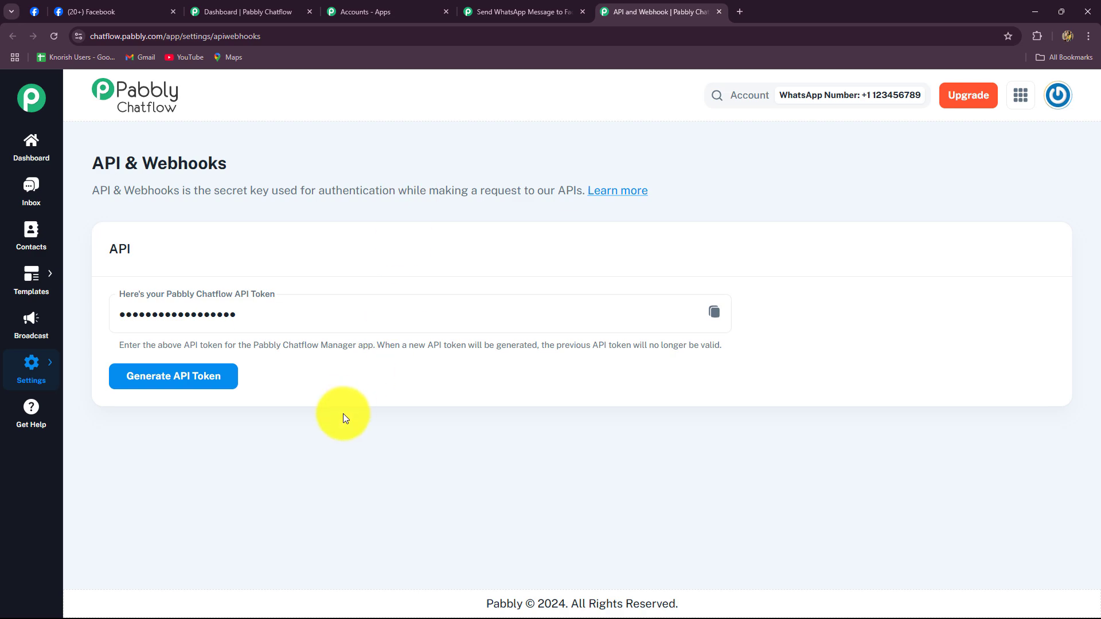
{"action": "left_click", "coordinate": [717, 315]}
{"action": "left_click", "coordinate": [493, 12]}
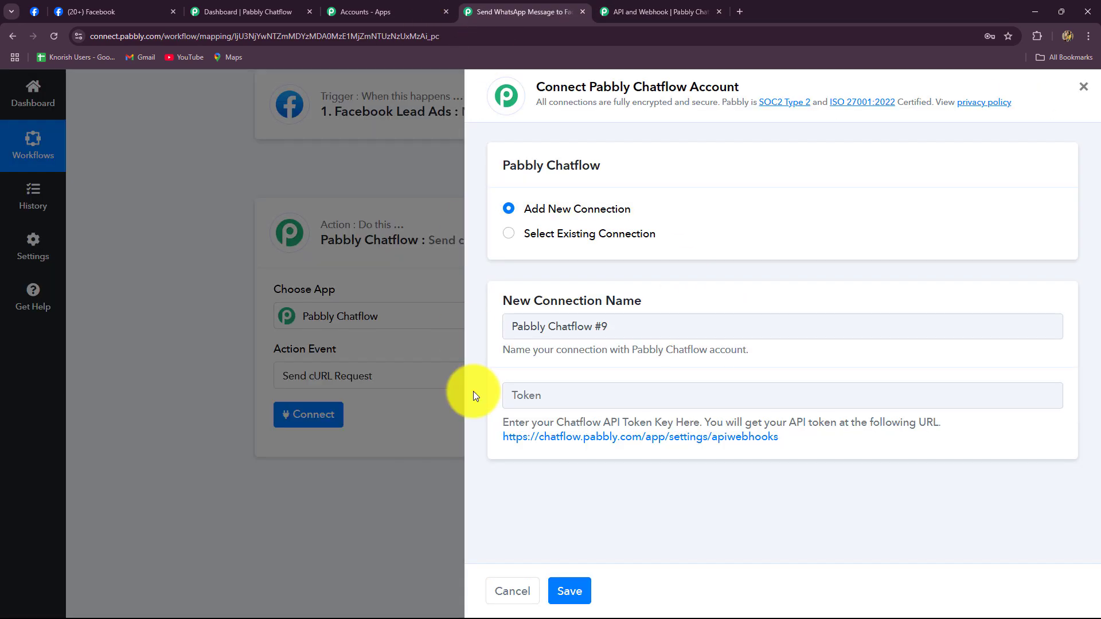
Paste the API token, save the Pabbly Chatflow #9 connection, and place the cursor in the Body field
{"action": "left_click", "coordinate": [539, 393]}
{"action": "key", "text": "ctrl+v"}
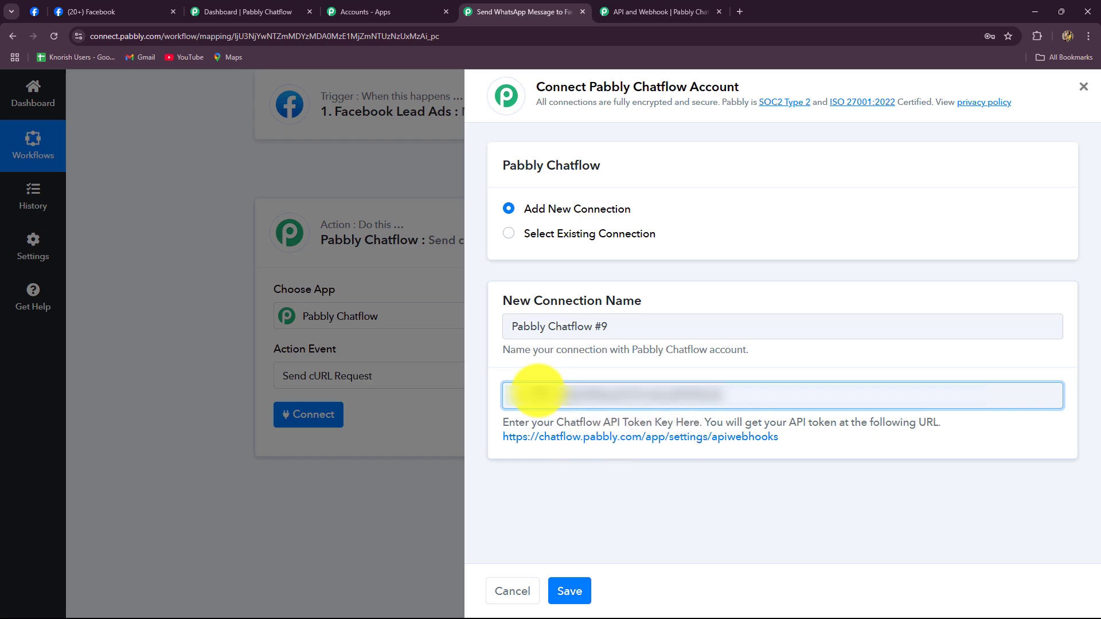
{"action": "left_click", "coordinate": [566, 591]}
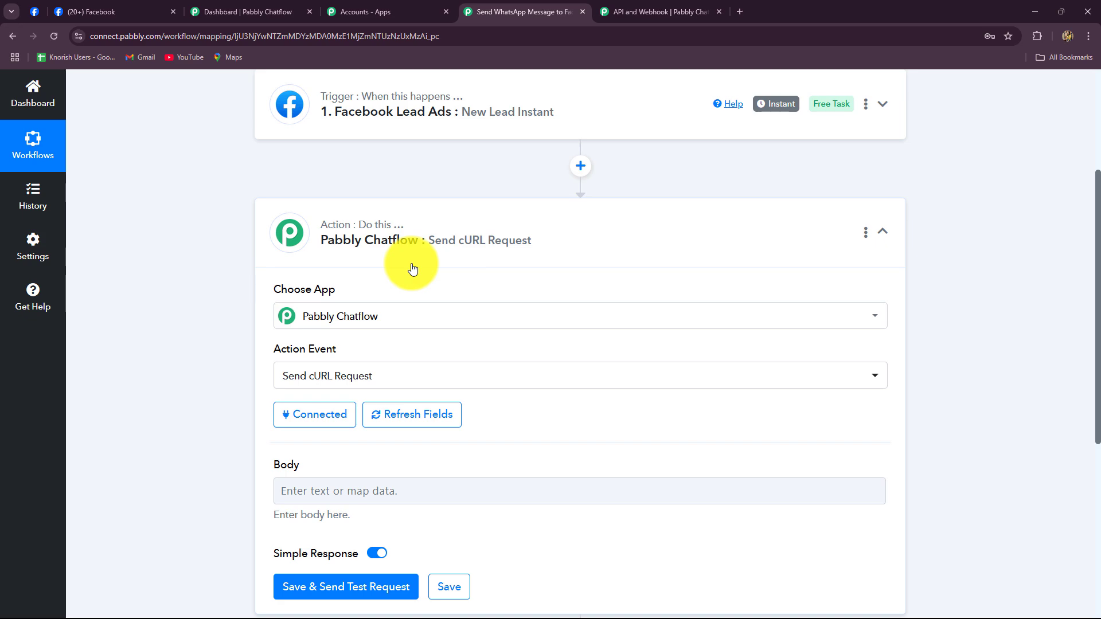
{"action": "scroll", "coordinate": [533, 392], "scroll_direction": "down", "scroll_amount": 4}
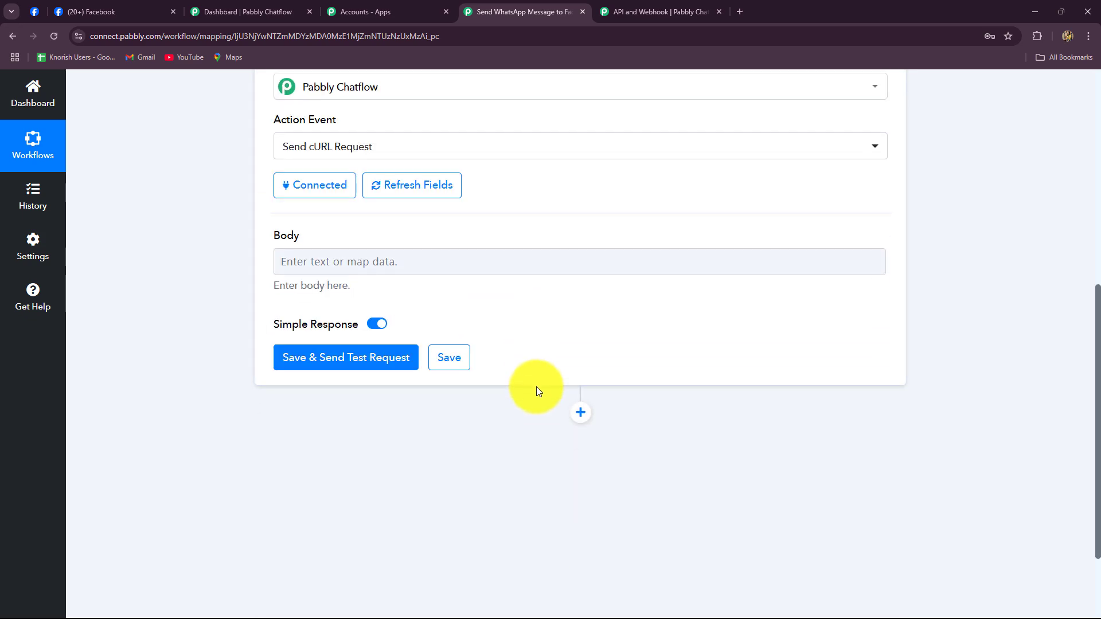
{"action": "left_click", "coordinate": [285, 259]}
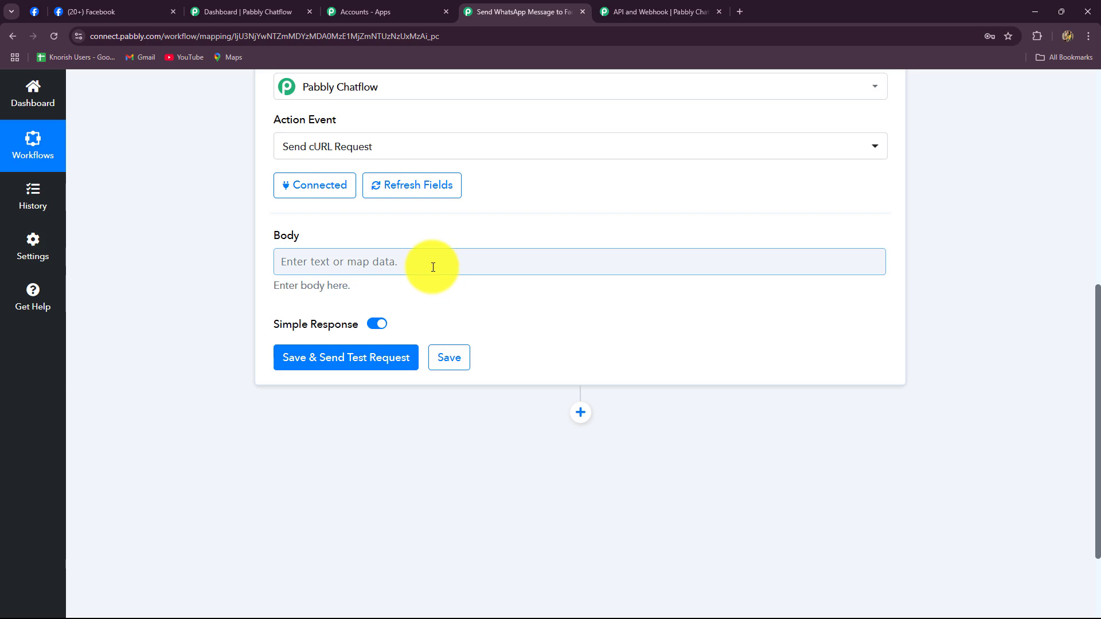
In the Pabbly Chatflow dashboard, open Templates List to see the four approved templates, including new_lead_template
{"action": "left_click", "coordinate": [246, 12]}
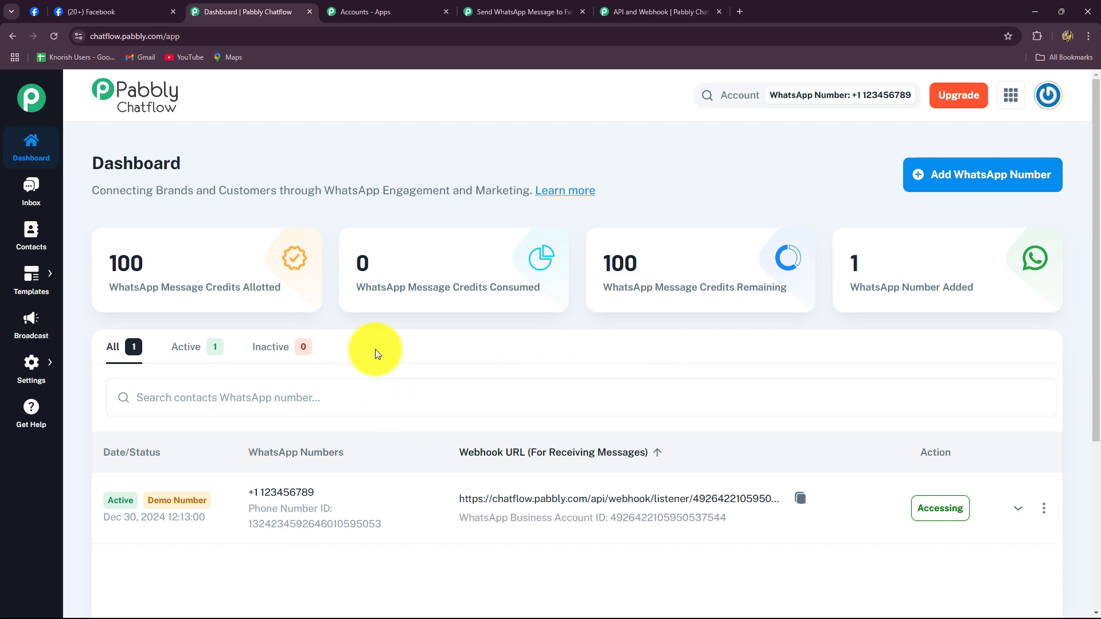
{"action": "mouse_move", "coordinate": [34, 292]}
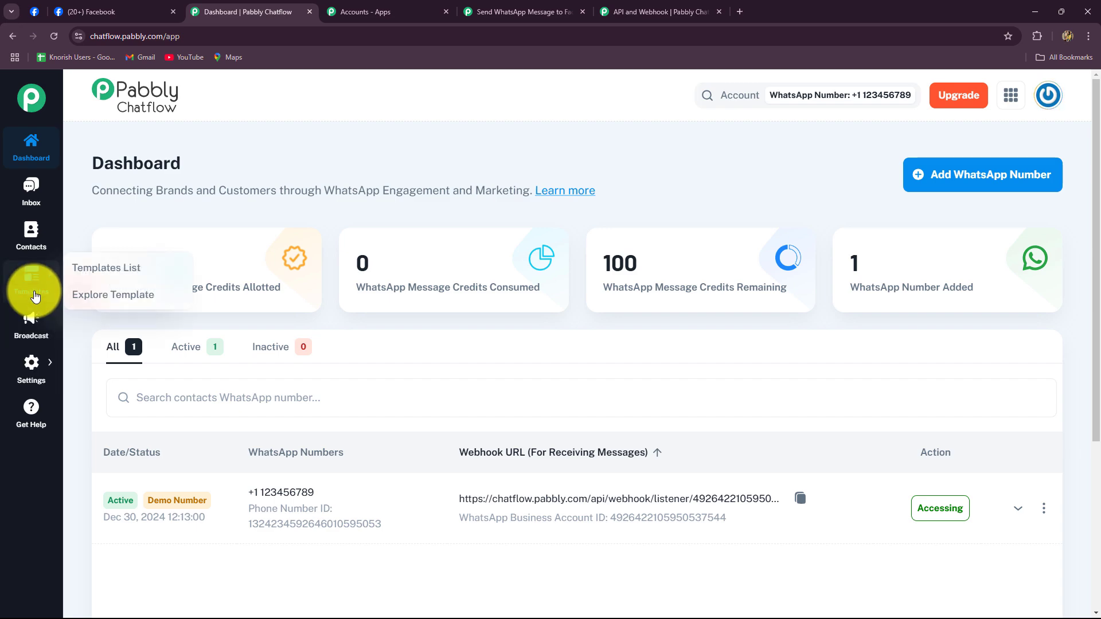
{"action": "left_click", "coordinate": [103, 279]}
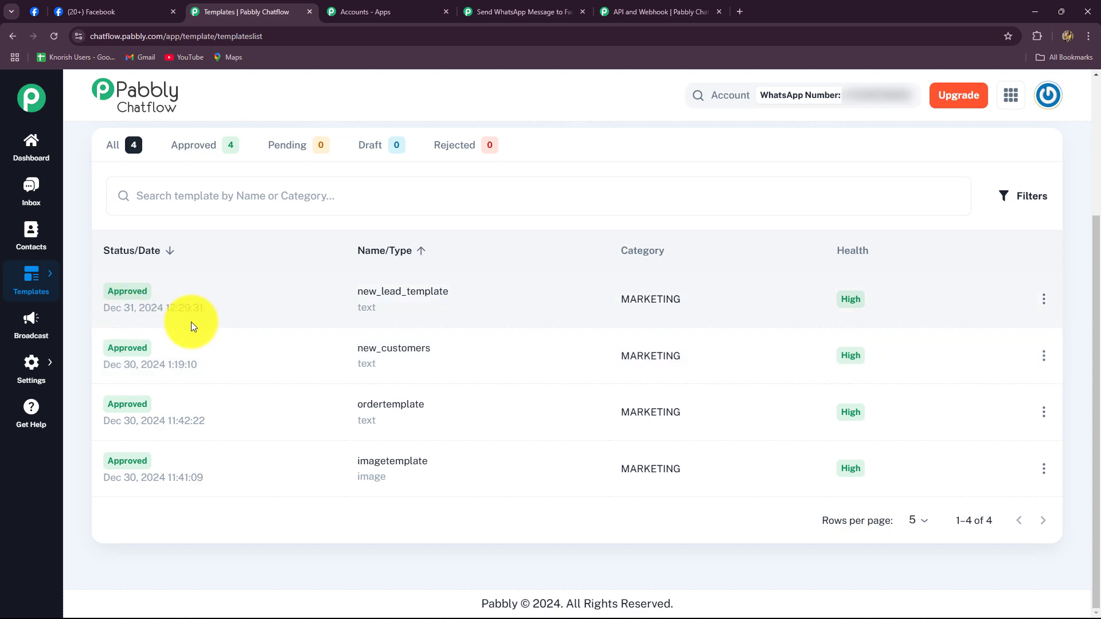
{"action": "scroll", "coordinate": [556, 484], "scroll_direction": "up", "scroll_amount": 3}
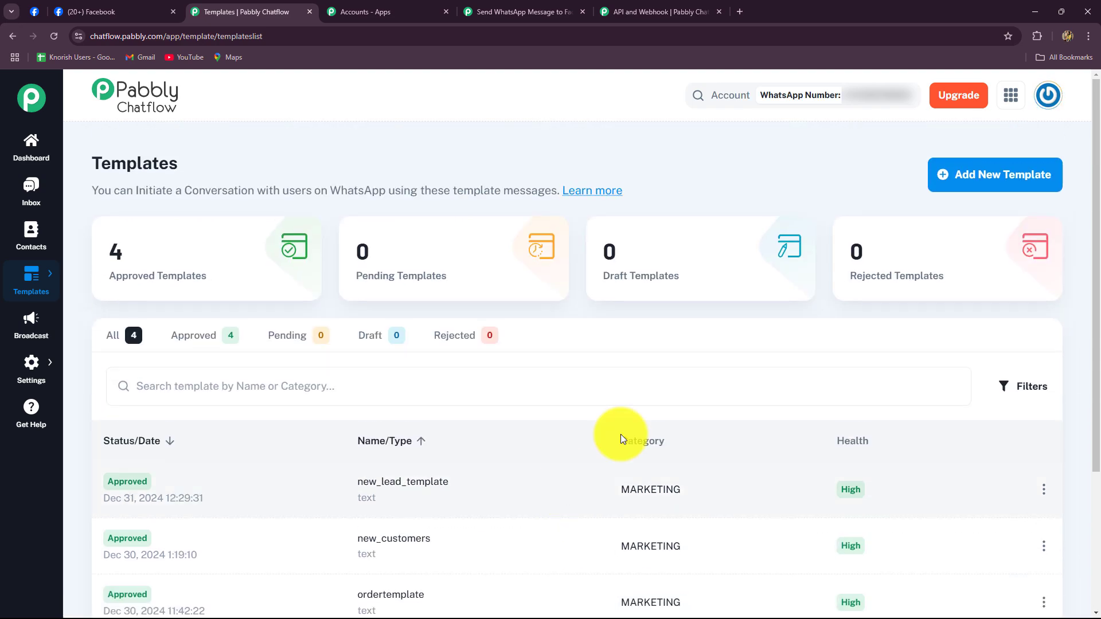
Start a new Marketing category template named 'New Template'
{"action": "left_click", "coordinate": [1004, 184]}
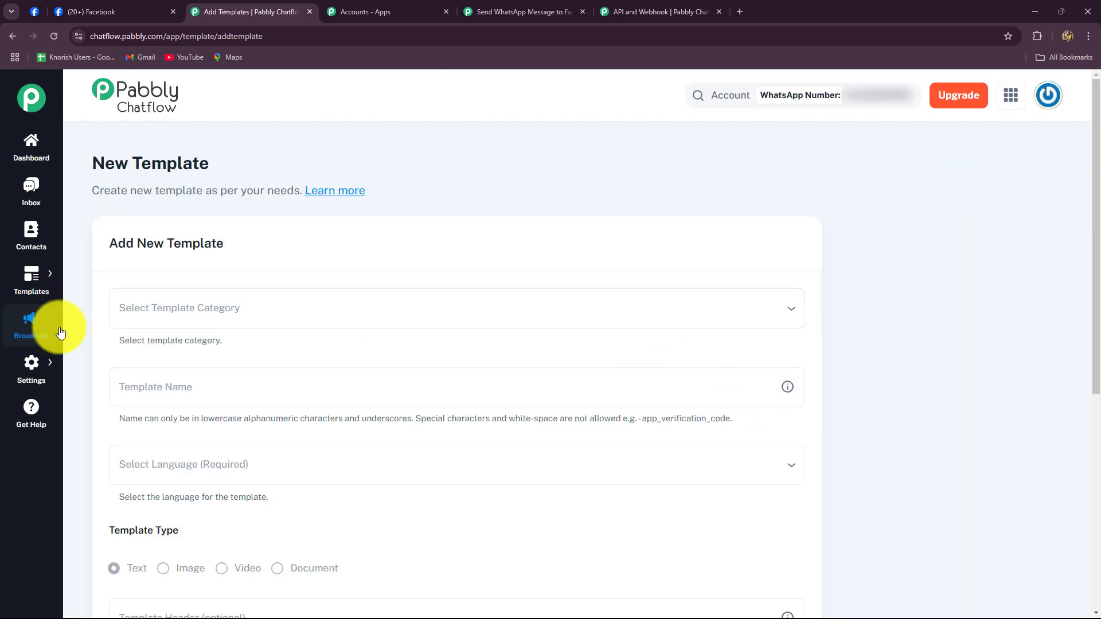
{"action": "left_click", "coordinate": [143, 314]}
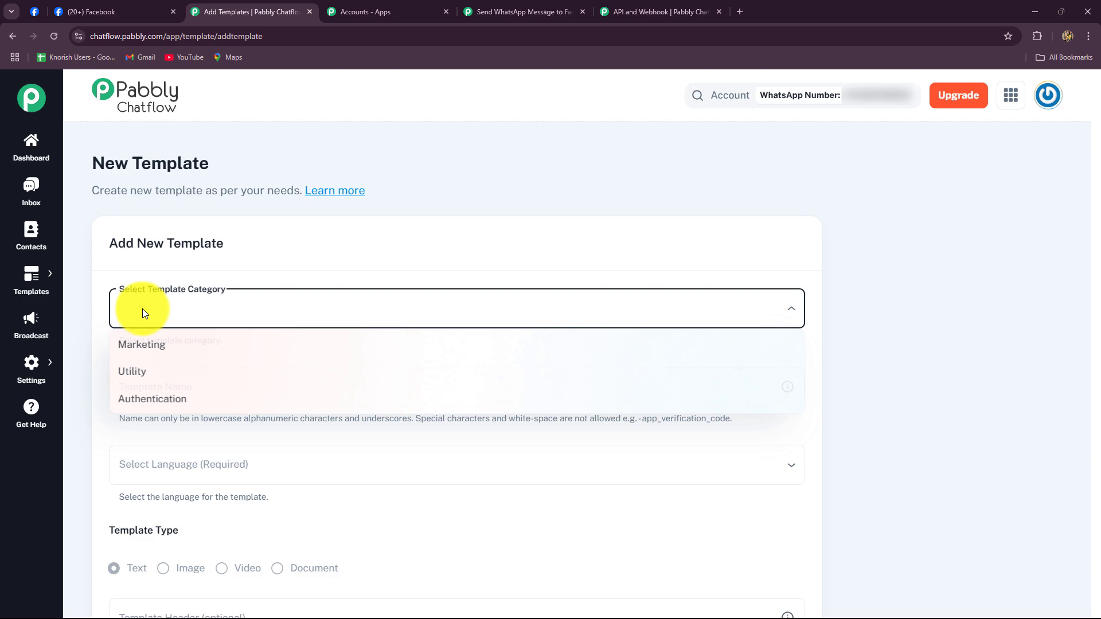
{"action": "left_click", "coordinate": [140, 349]}
{"action": "left_click", "coordinate": [140, 387]}
{"action": "scroll", "coordinate": [141, 387], "scroll_direction": "down", "scroll_amount": 3}
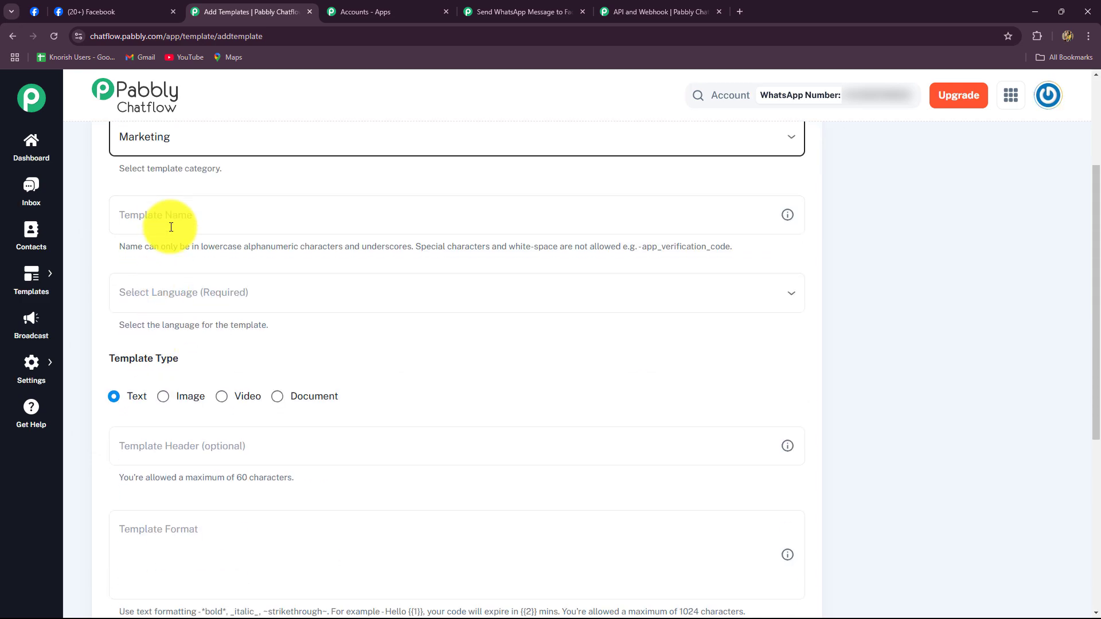
{"action": "key", "text": "Caps_Lock"}
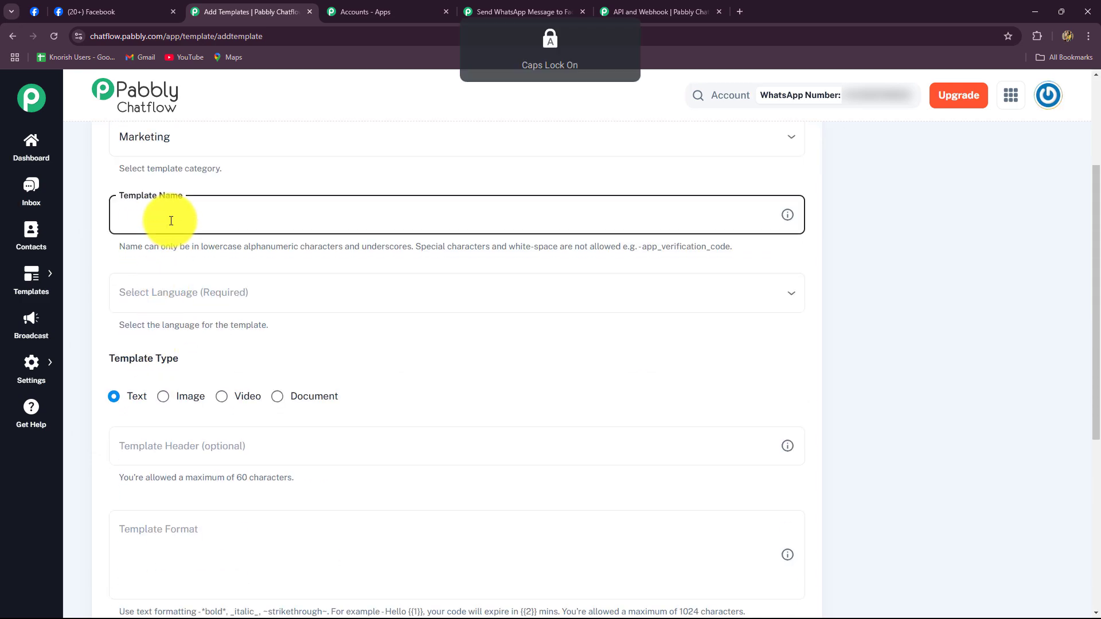
{"action": "type", "text": "New Templa"}
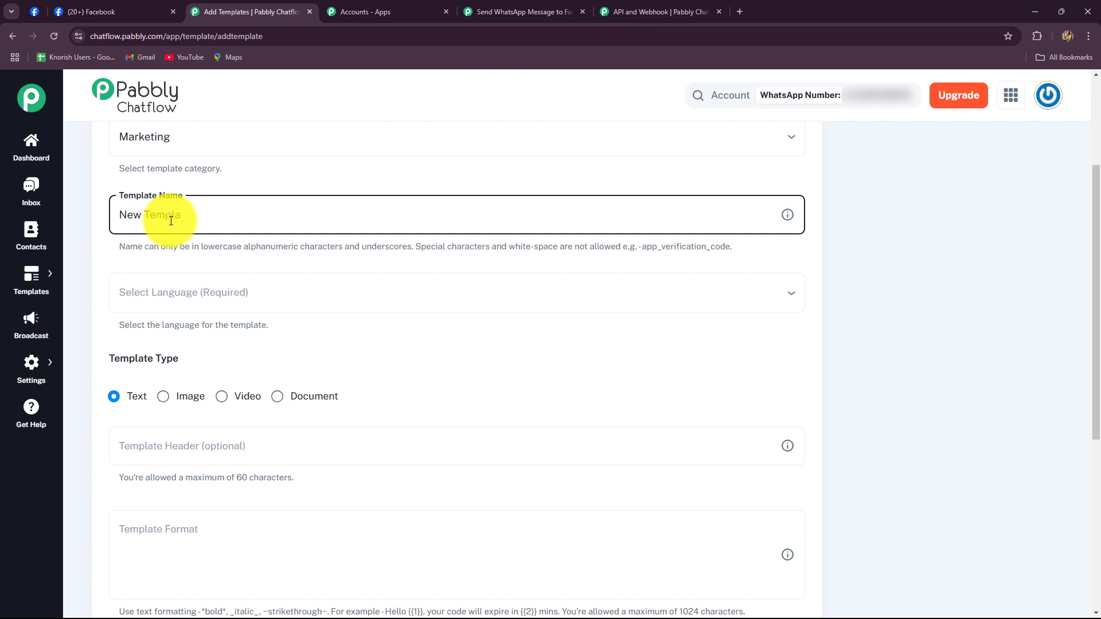
{"action": "type", "text": "te"}
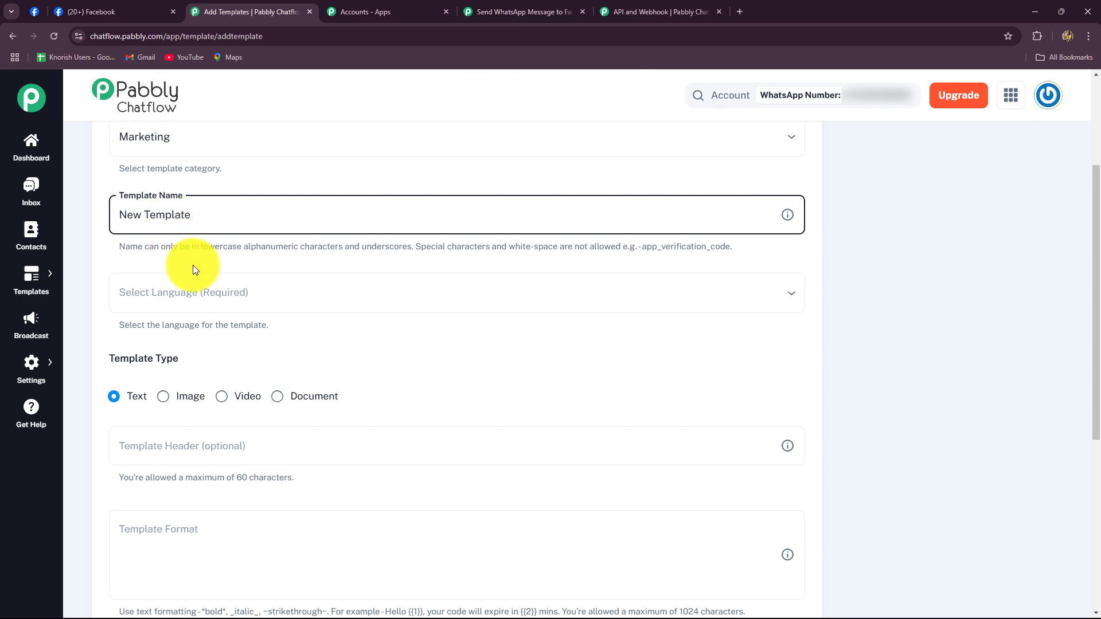
{"action": "scroll", "coordinate": [212, 320], "scroll_direction": "down", "scroll_amount": 2}
Choose English (UK) as the template language, keeping Template Type as Text
{"action": "left_click", "coordinate": [179, 184]}
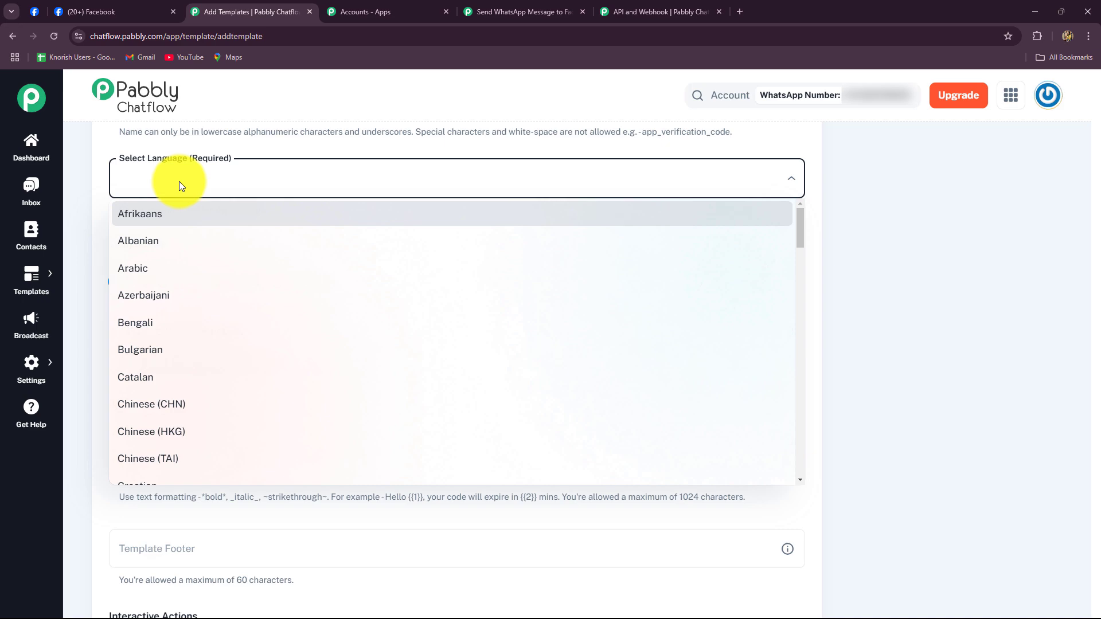
{"action": "key", "text": "e"}
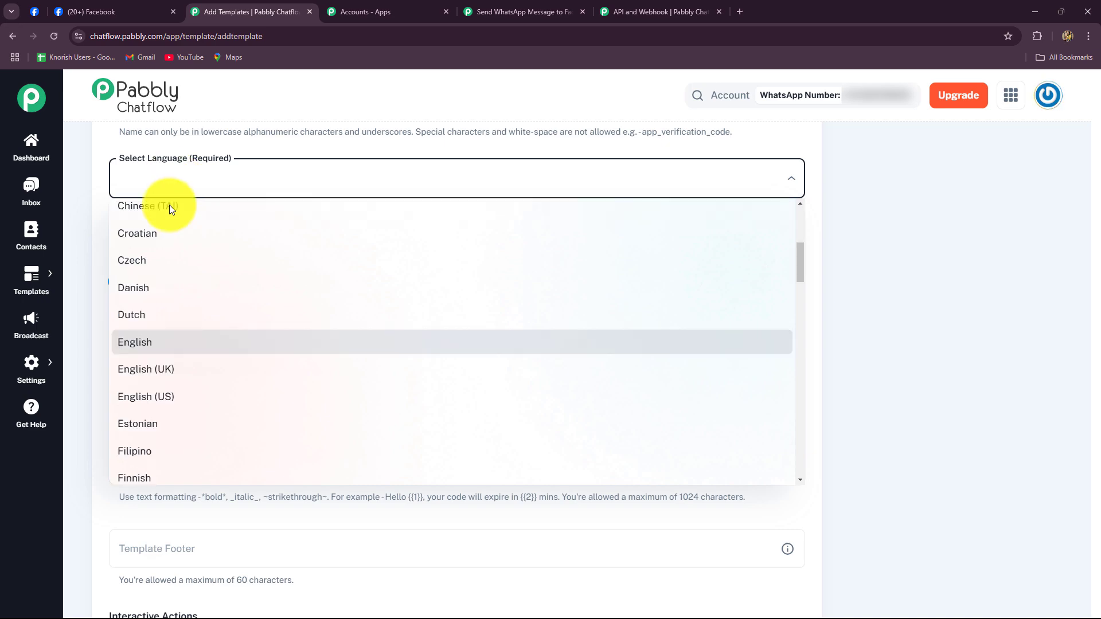
{"action": "left_click", "coordinate": [148, 362]}
{"action": "scroll", "coordinate": [150, 344], "scroll_direction": "down", "scroll_amount": 3}
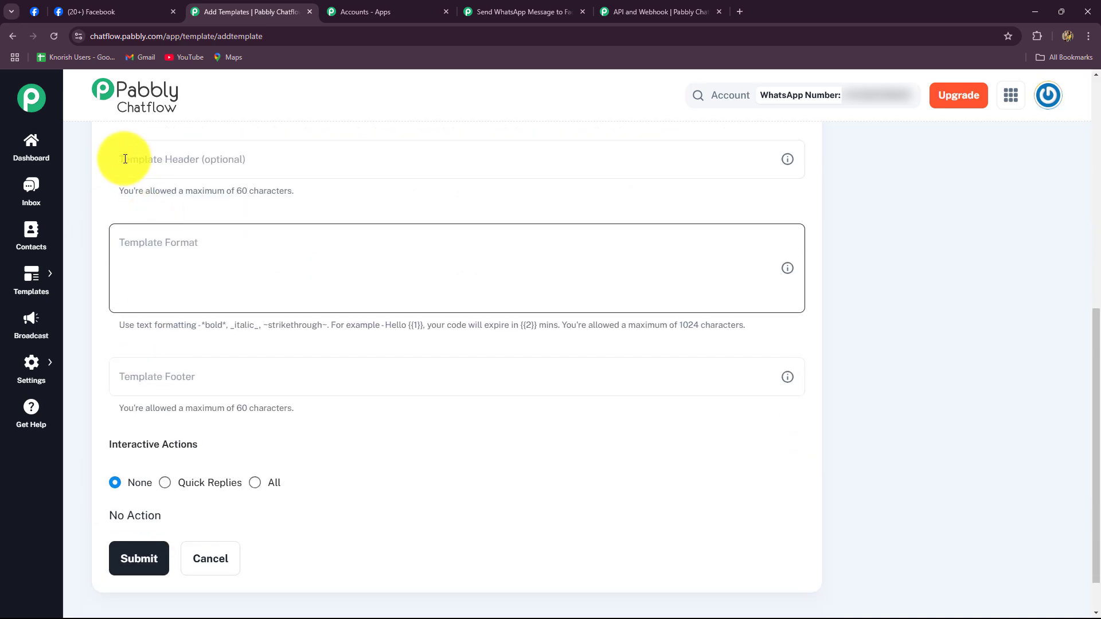
{"action": "scroll", "coordinate": [115, 172], "scroll_direction": "up", "scroll_amount": 3}
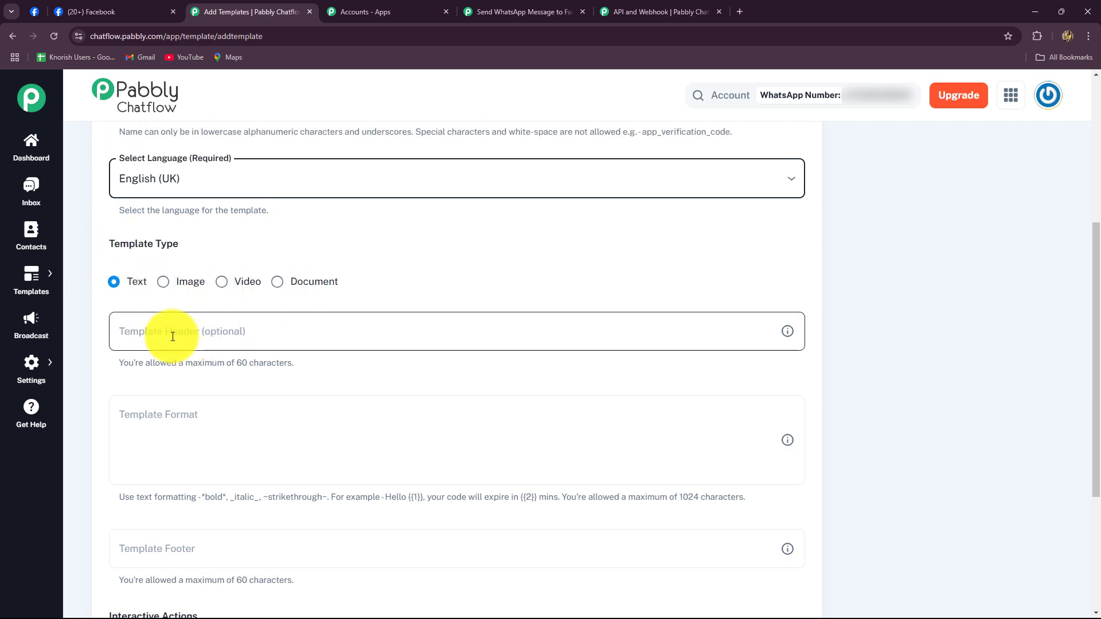
{"action": "left_click", "coordinate": [89, 278]}
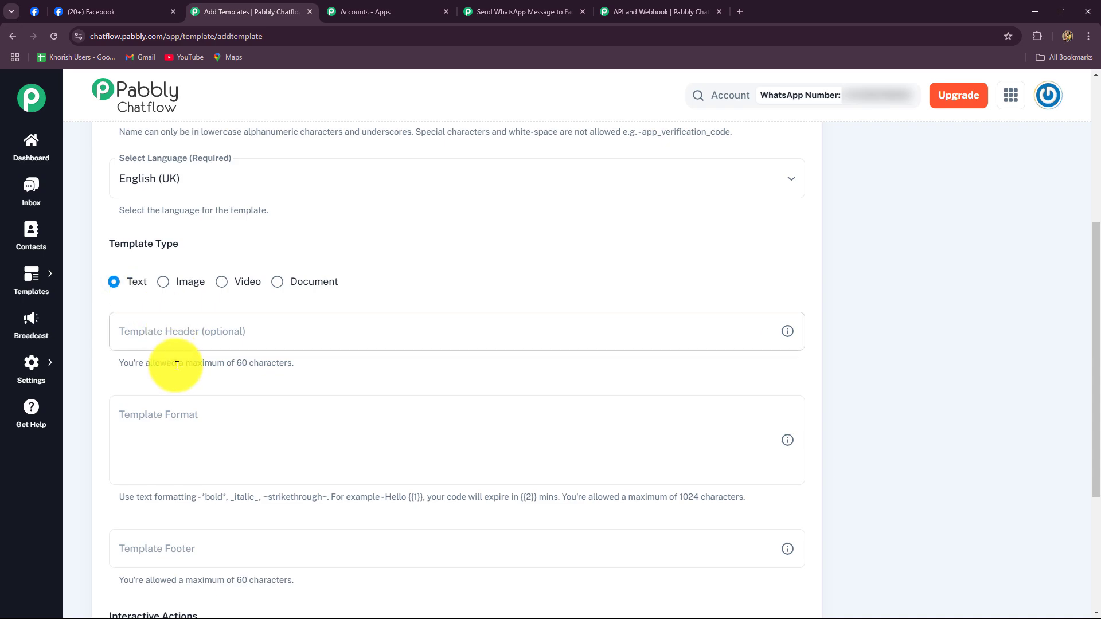
{"action": "scroll", "coordinate": [166, 344], "scroll_direction": "down", "scroll_amount": 3}
Go to the Template Format box, reviewing its formatting example text
{"action": "left_click", "coordinate": [133, 238]}
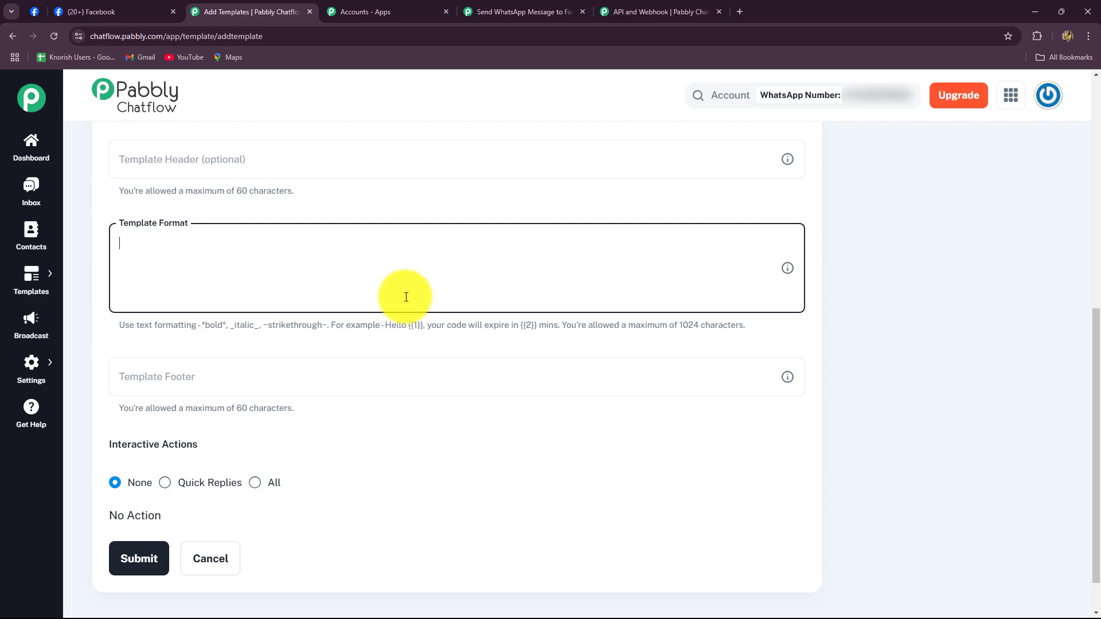
{"action": "left_click", "coordinate": [388, 337]}
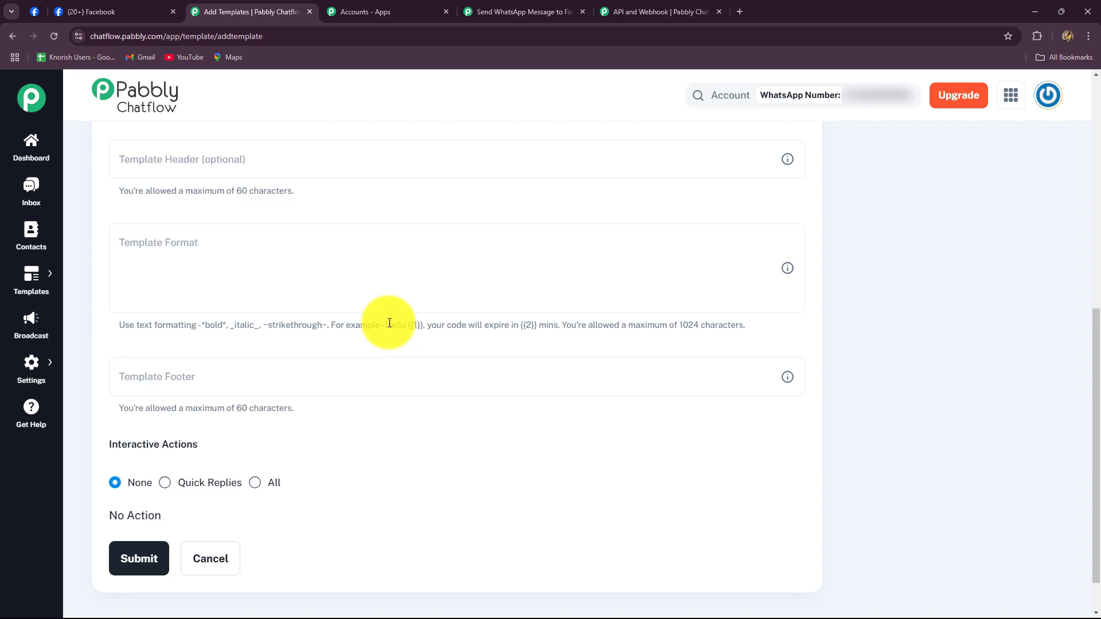
{"action": "left_click_drag", "start_coordinate": [389, 323], "coordinate": [743, 327]}
{"action": "left_click", "coordinate": [405, 326]}
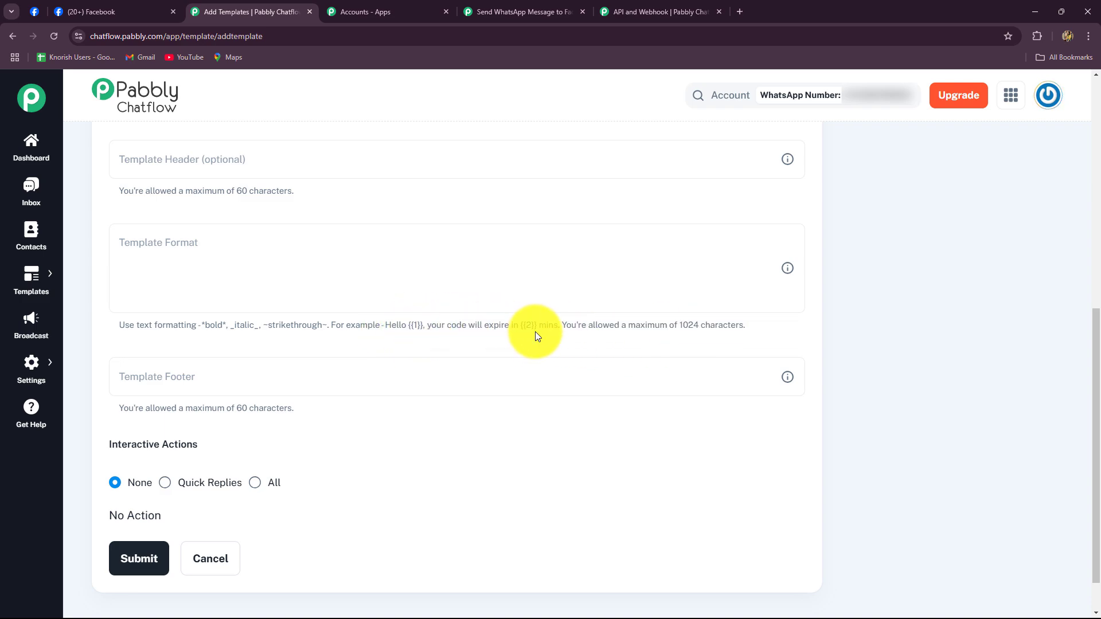
{"action": "left_click", "coordinate": [204, 259]}
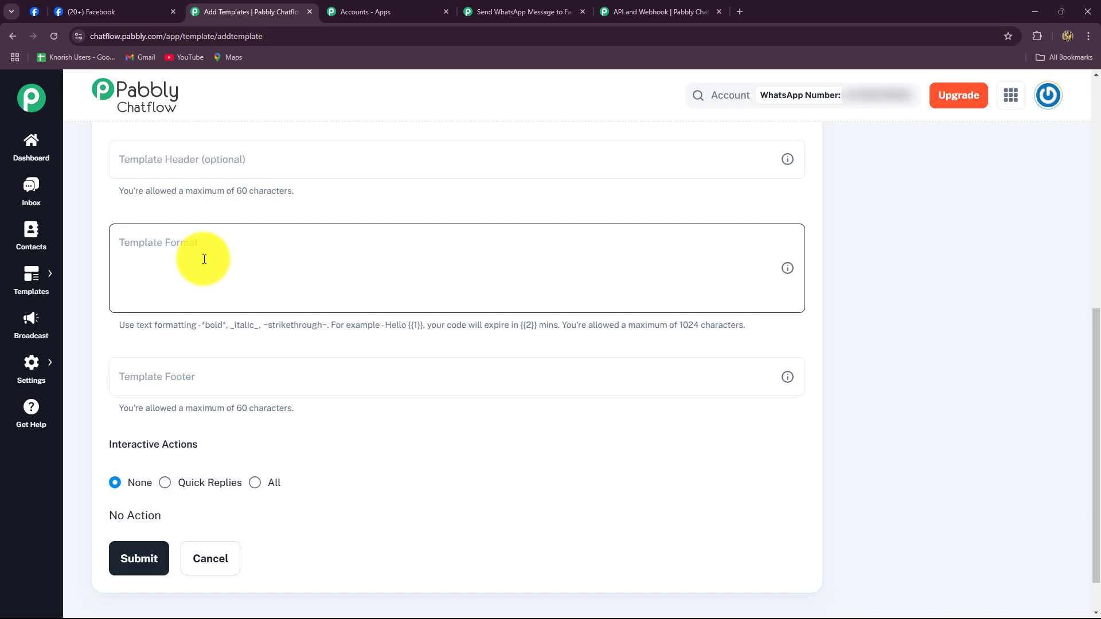
Enter 'Hello, {{1}}' as the template body with 'Name' as Sample Value 1
{"action": "left_click", "coordinate": [195, 252]}
{"action": "key", "text": "Caps_Lock"}
{"action": "type", "text": "Hell"}
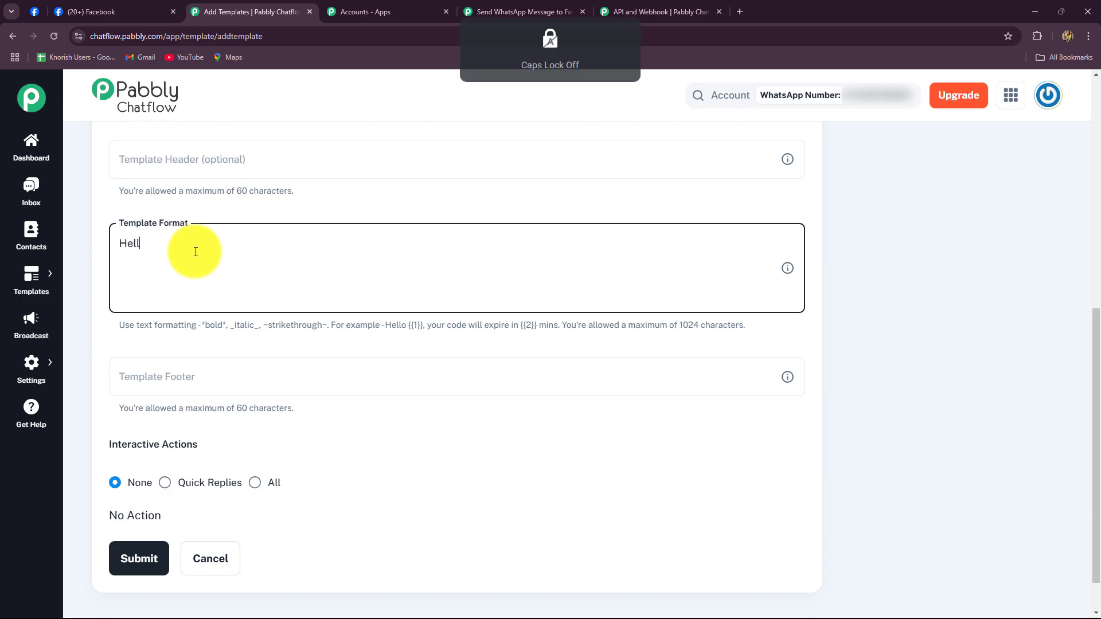
{"action": "type", "text": "o, {{1}}"}
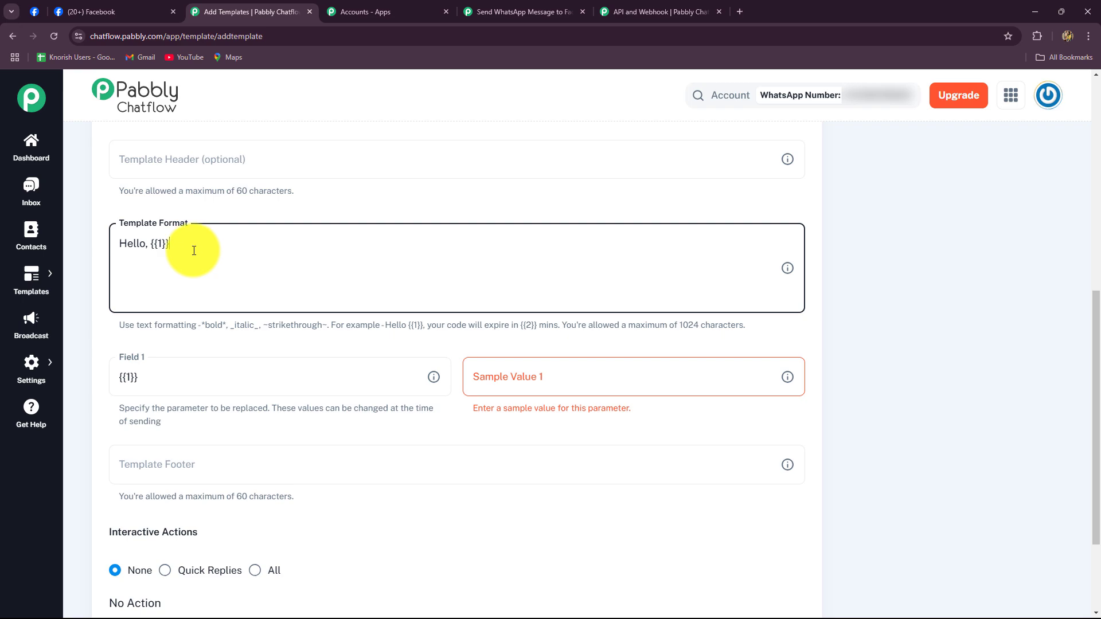
{"action": "left_click", "coordinate": [530, 389]}
{"action": "key", "text": "Caps_Lock"}
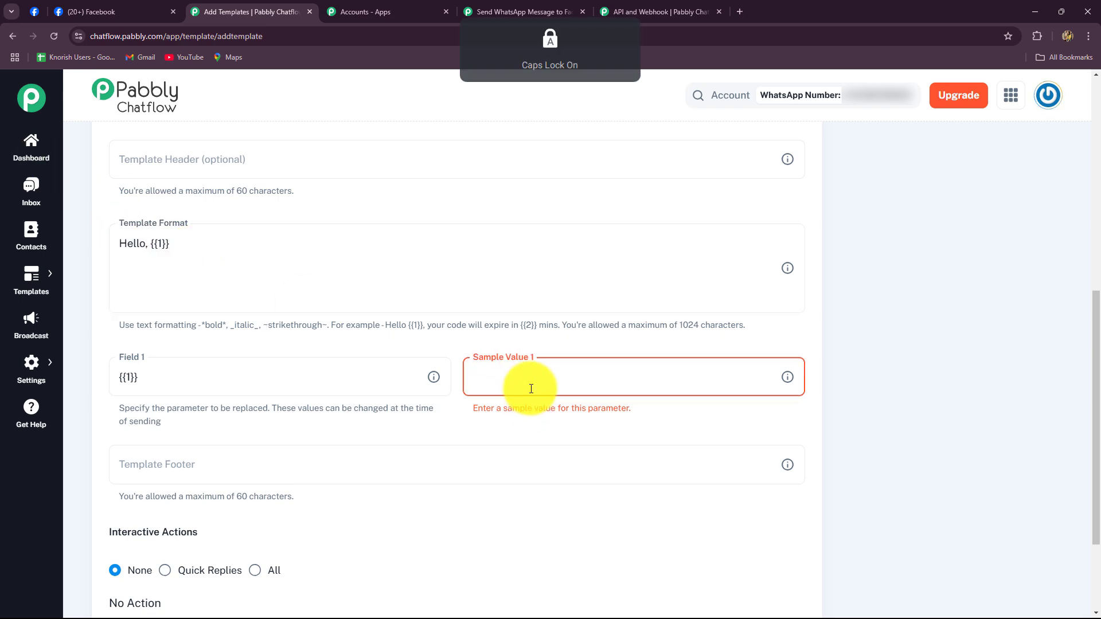
{"action": "type", "text": "Name"}
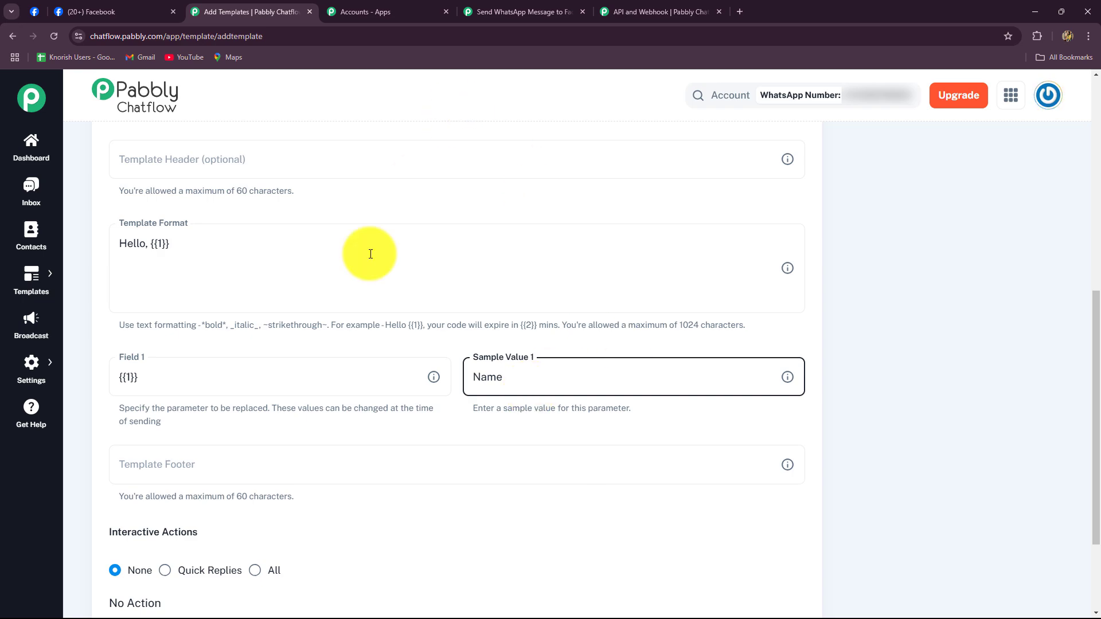
Submit the new template
{"action": "scroll", "coordinate": [229, 424], "scroll_direction": "down", "scroll_amount": 3}
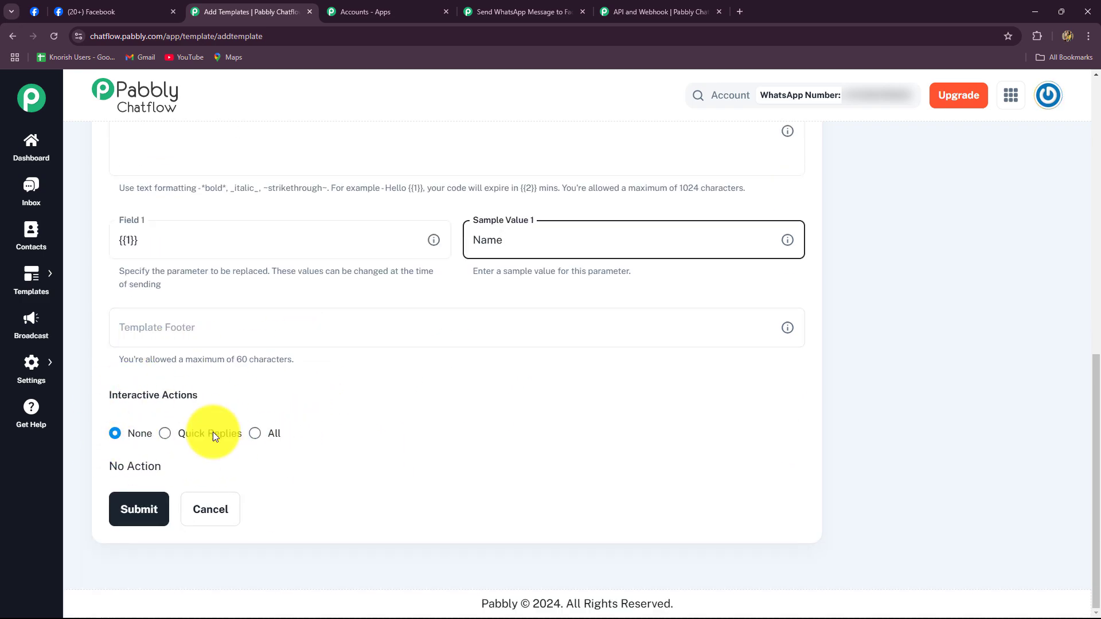
{"action": "left_click", "coordinate": [146, 517]}
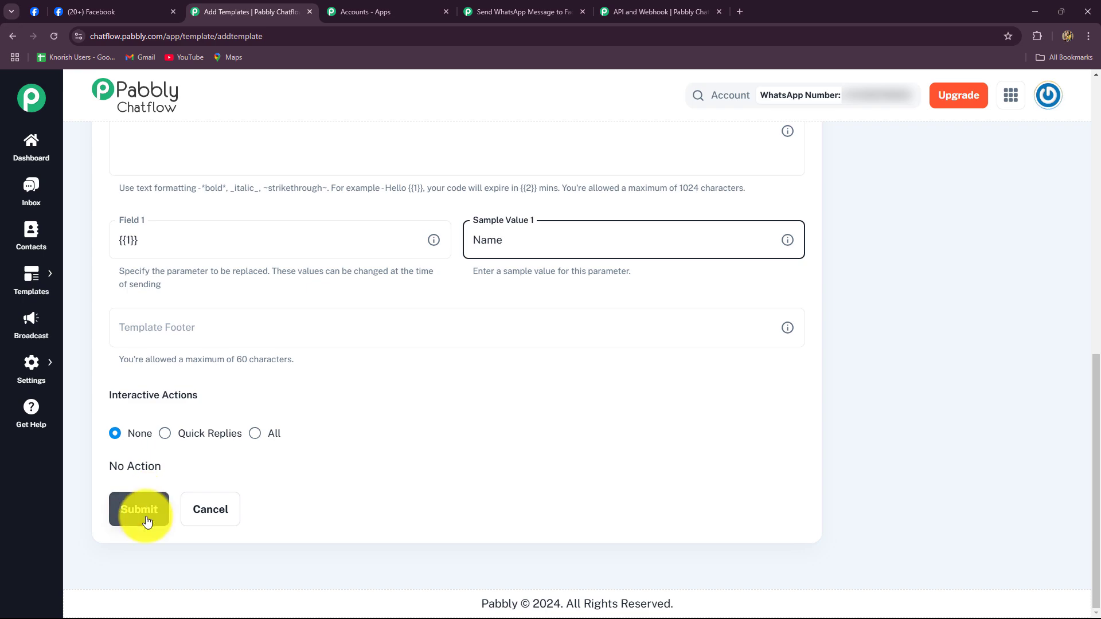
{"action": "scroll", "coordinate": [558, 447], "scroll_direction": "up", "scroll_amount": 10}
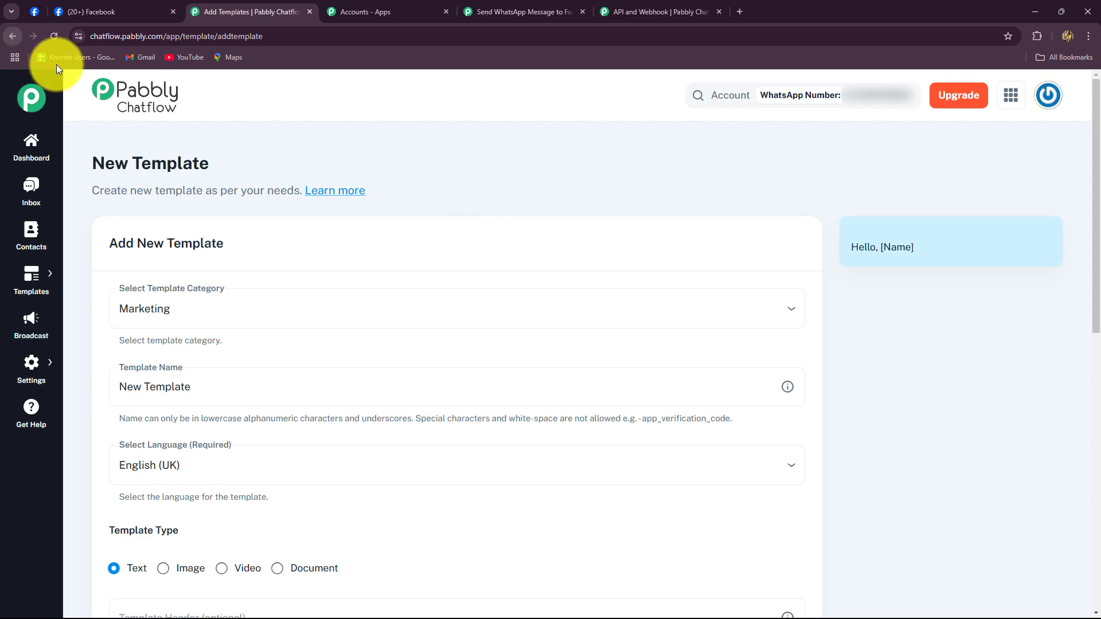
Go back to the Templates list, then start a new broadcast from the Broadcast section
{"action": "left_click", "coordinate": [10, 37]}
{"action": "scroll", "coordinate": [196, 308], "scroll_direction": "down", "scroll_amount": 3}
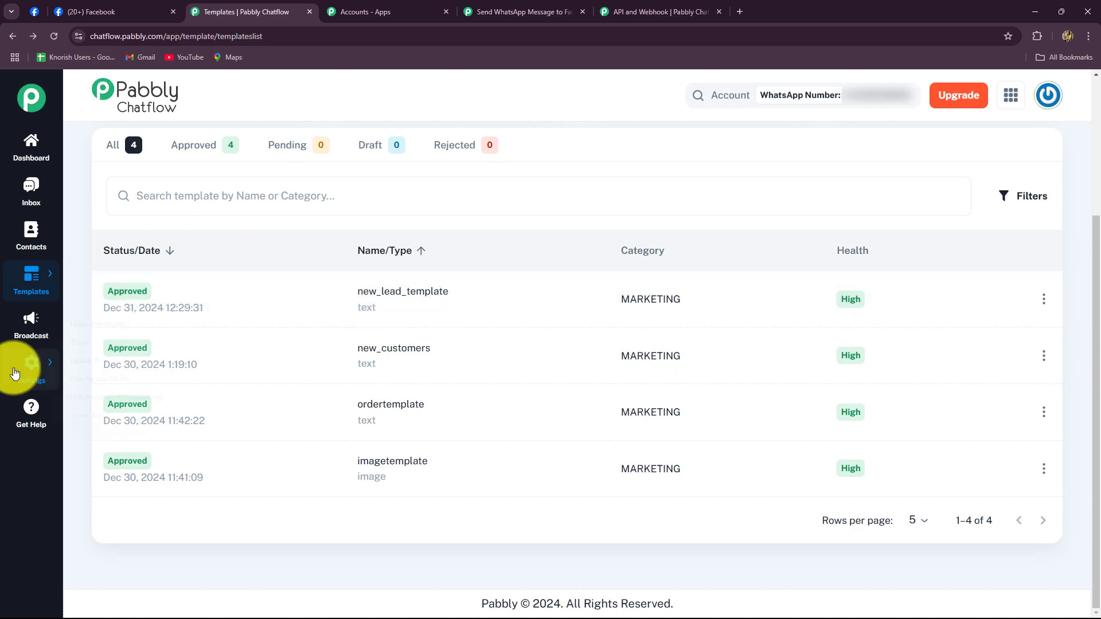
{"action": "left_click", "coordinate": [47, 336]}
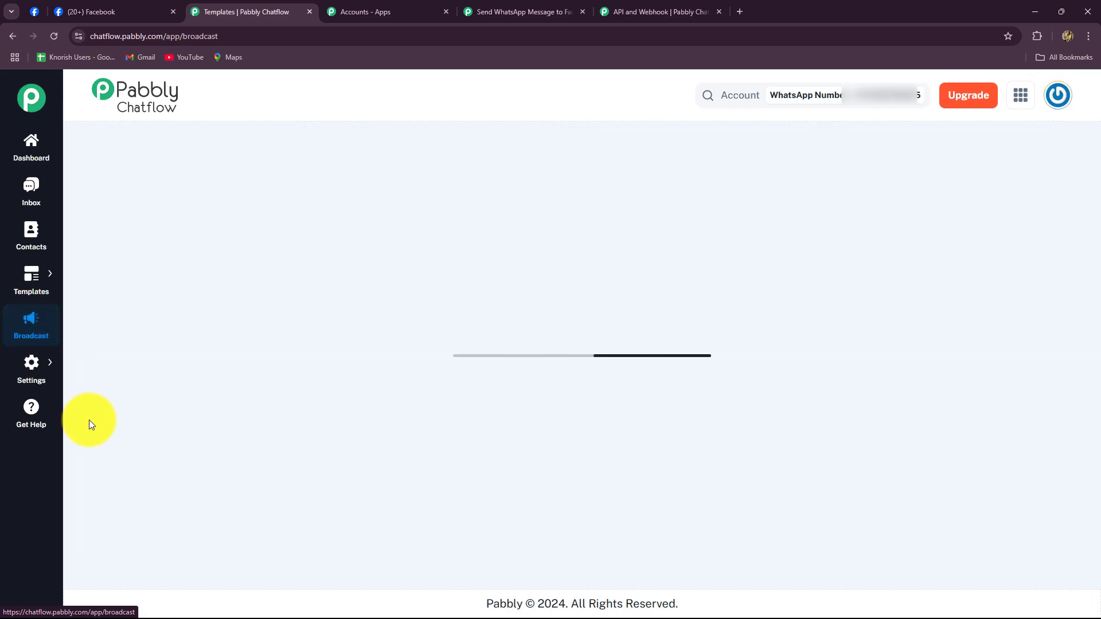
{"action": "left_click", "coordinate": [1030, 173]}
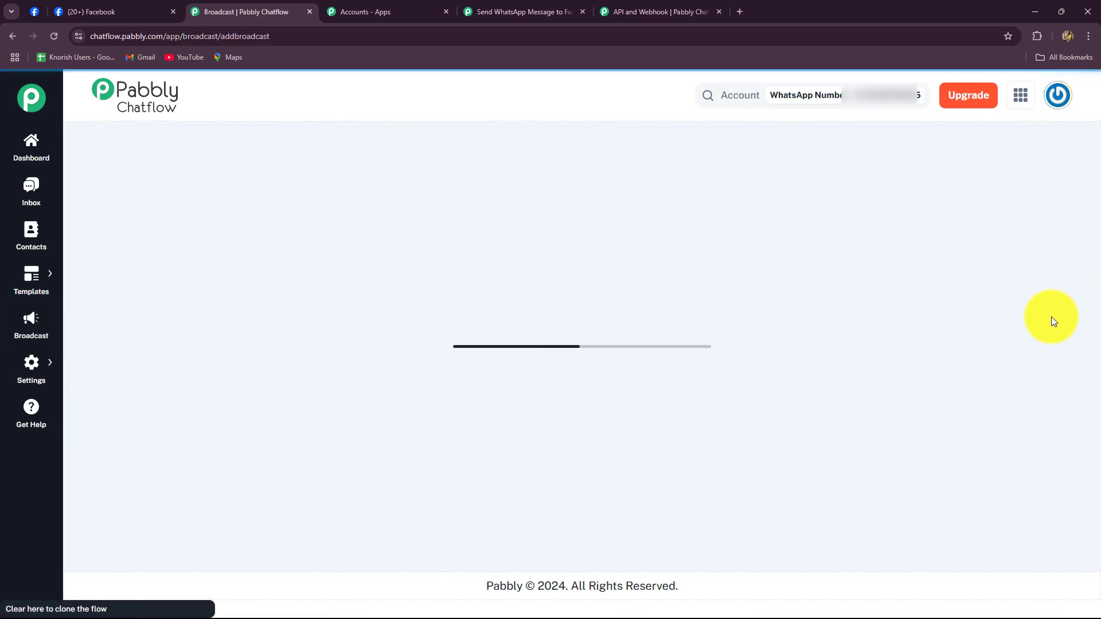
Set Broadcast Type to API Campaign and name the campaign 'New Facebook Leads'
{"action": "scroll", "coordinate": [552, 334], "scroll_direction": "down", "scroll_amount": 2}
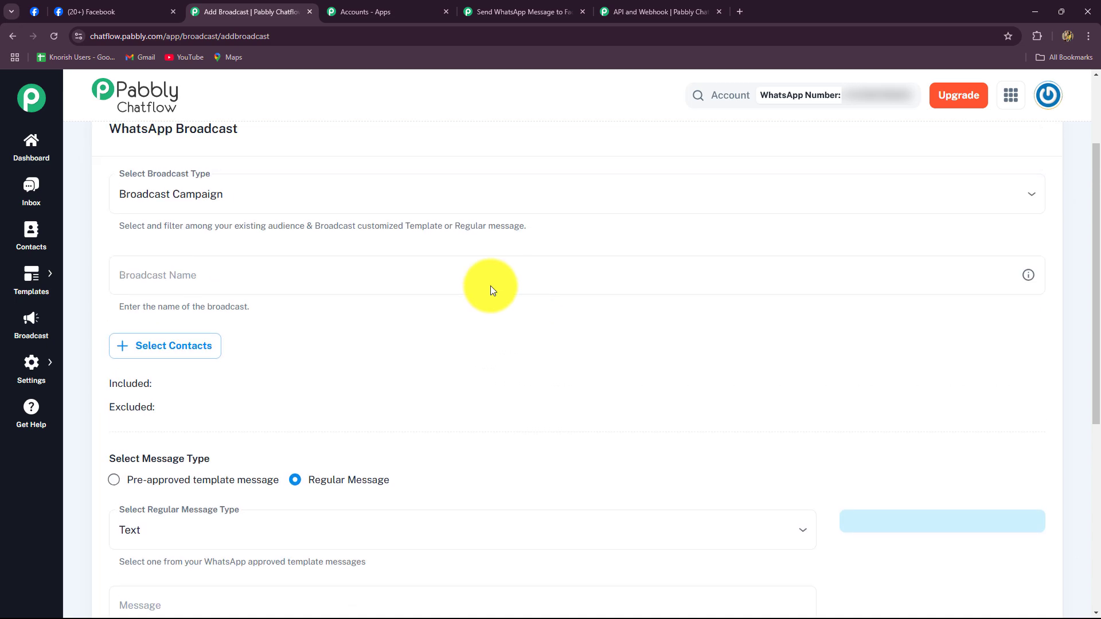
{"action": "scroll", "coordinate": [492, 290], "scroll_direction": "up", "scroll_amount": 1}
{"action": "left_click", "coordinate": [295, 260]}
{"action": "left_click", "coordinate": [218, 325]}
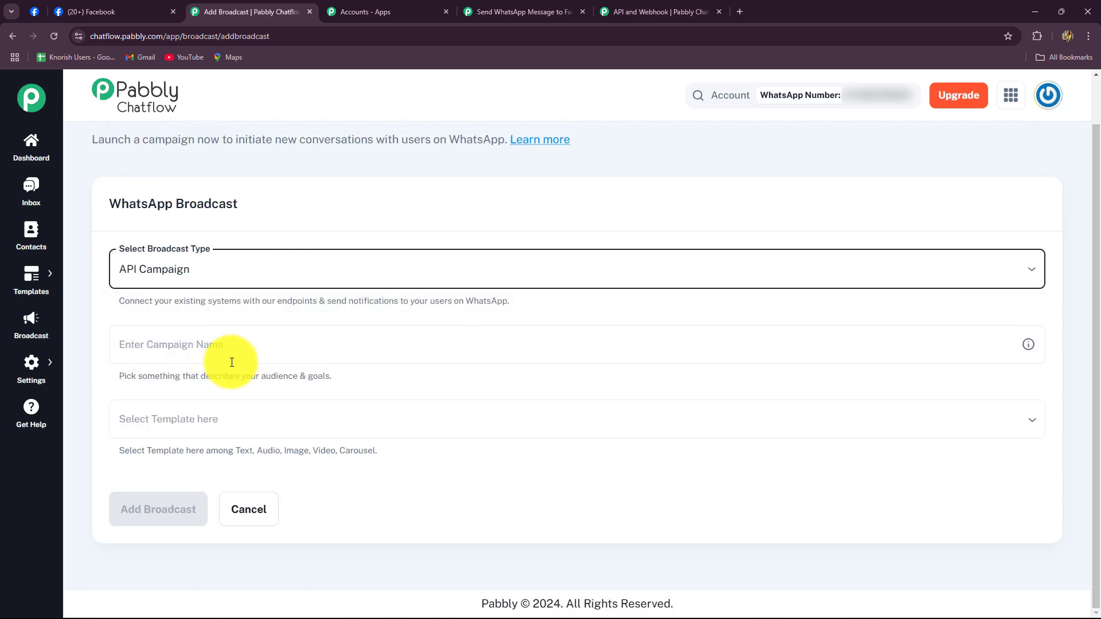
{"action": "left_click", "coordinate": [229, 346]}
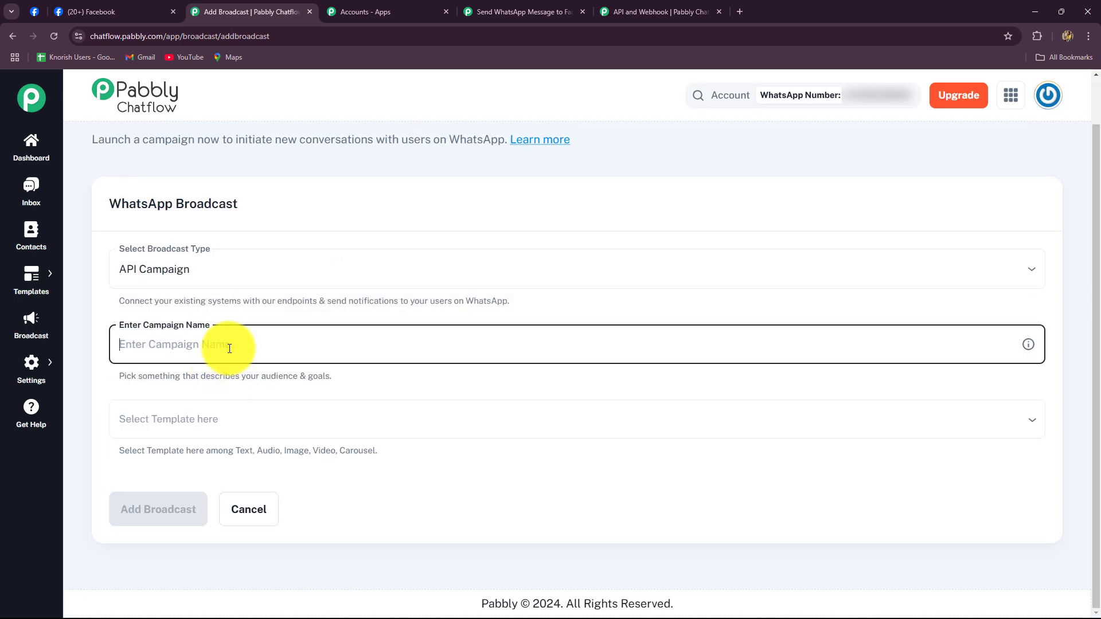
{"action": "key", "text": "Caps_Lock"}
{"action": "type", "text": "W"}
{"action": "key", "text": "BackSpace"}
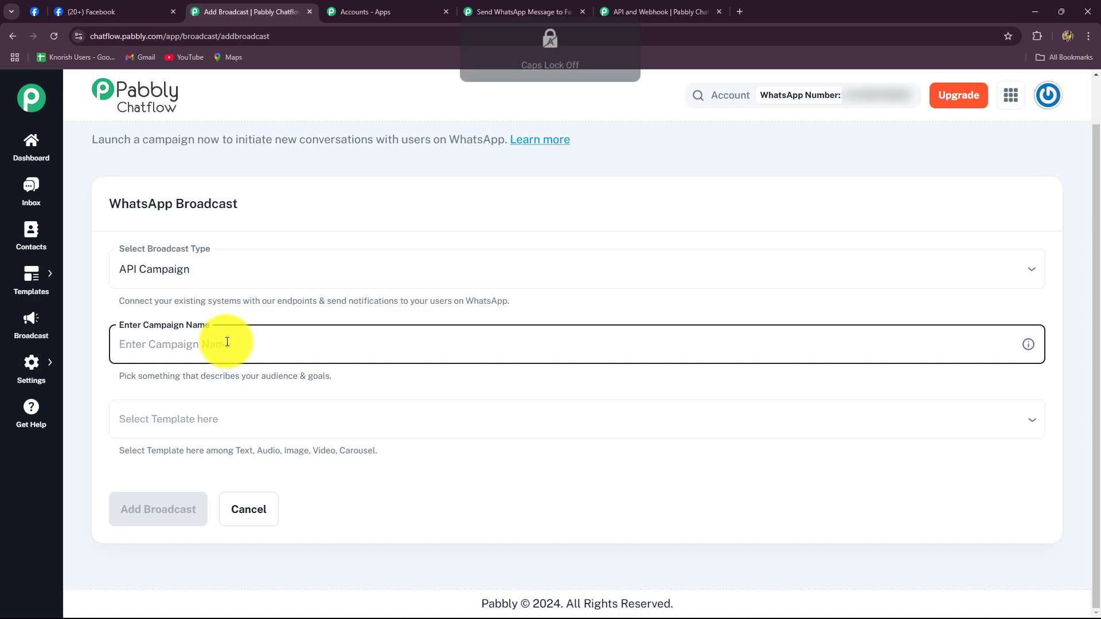
{"action": "type", "text": "New Facebook Leads"}
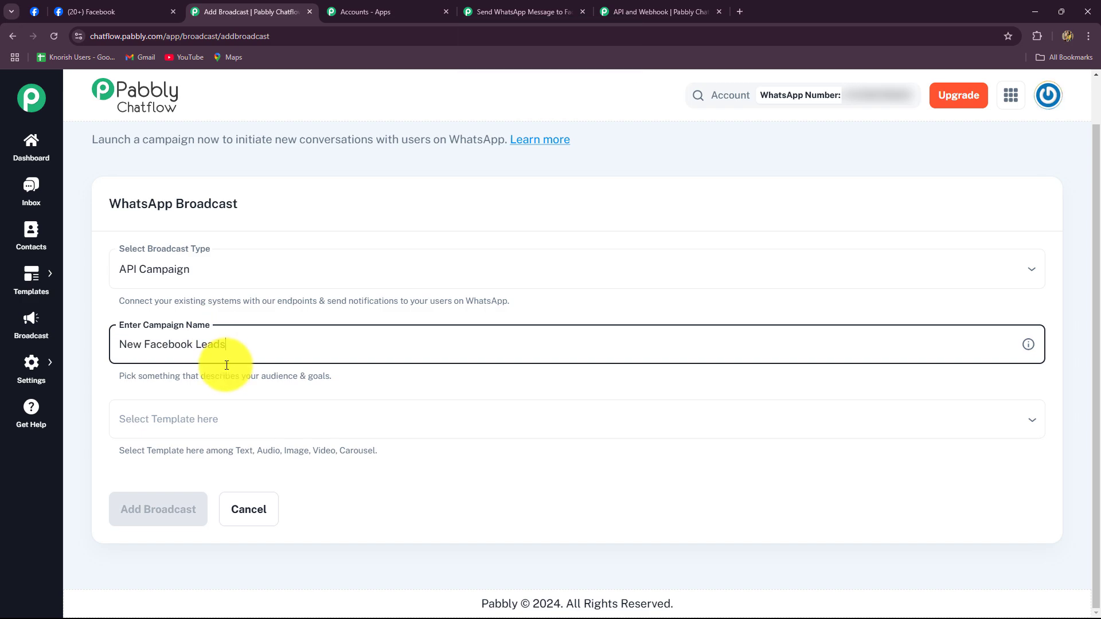
Select new_lead_template and add the broadcast
{"action": "left_click", "coordinate": [173, 419]}
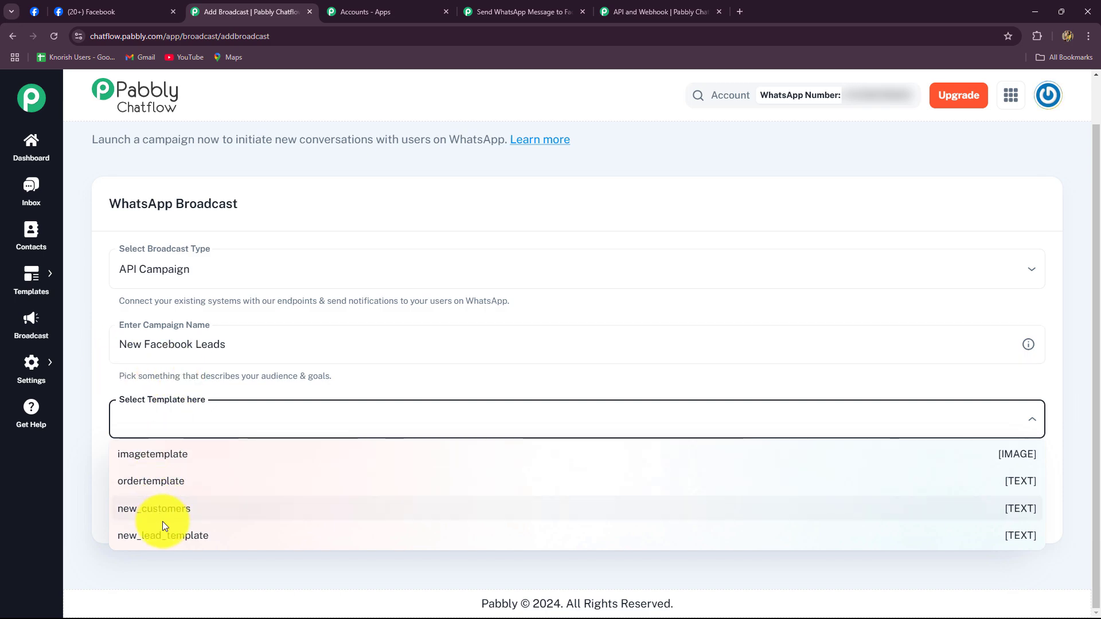
{"action": "left_click", "coordinate": [166, 548]}
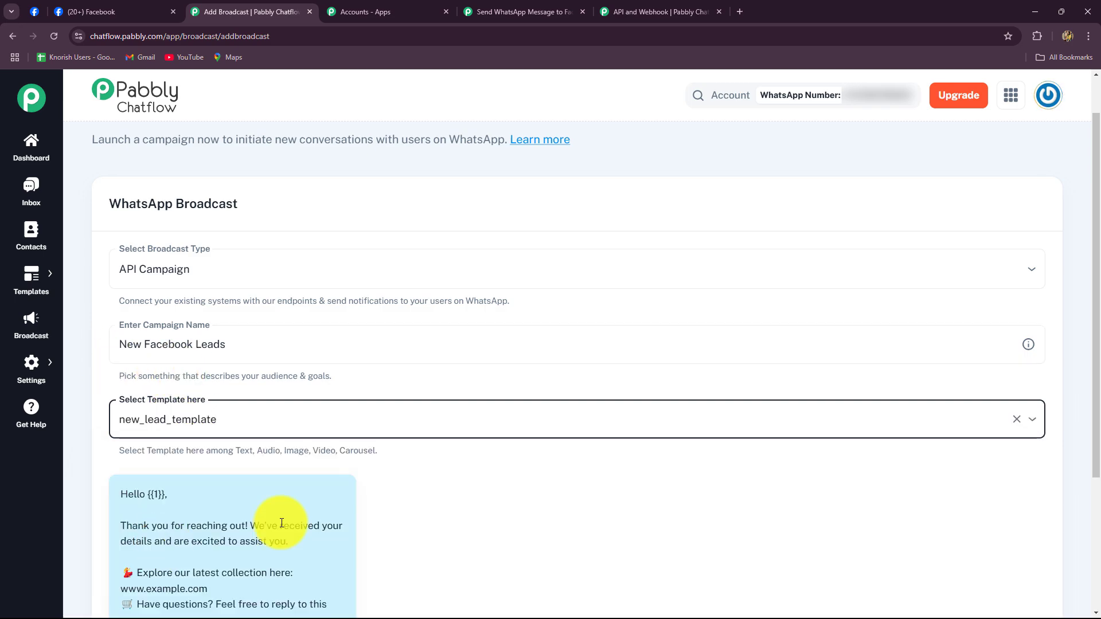
{"action": "scroll", "coordinate": [476, 485], "scroll_direction": "down", "scroll_amount": 3}
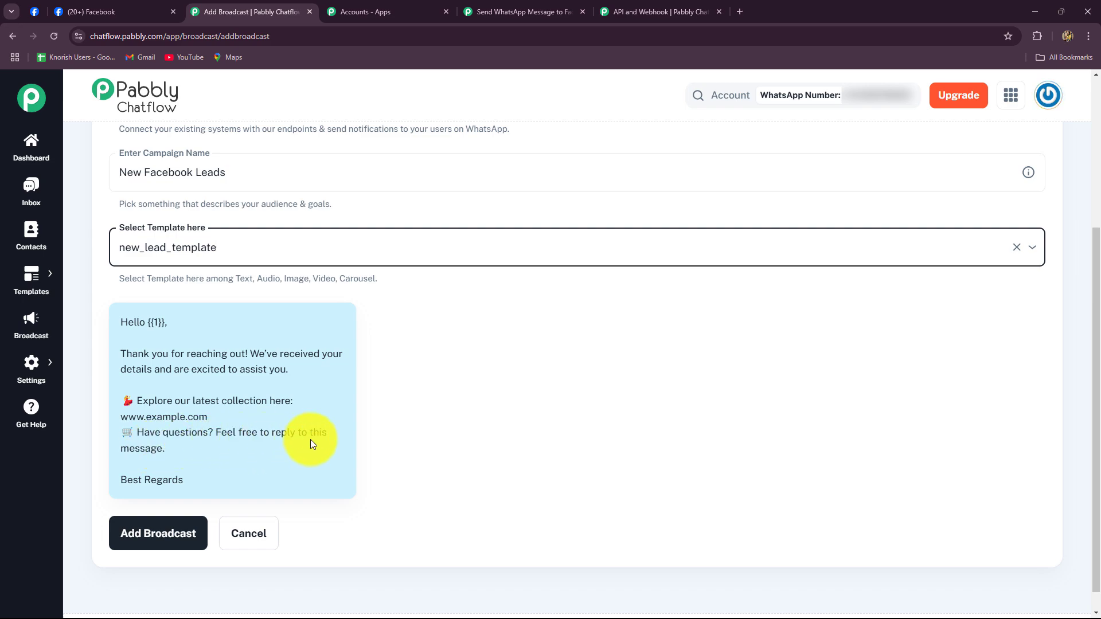
{"action": "scroll", "coordinate": [560, 438], "scroll_direction": "up", "scroll_amount": 4}
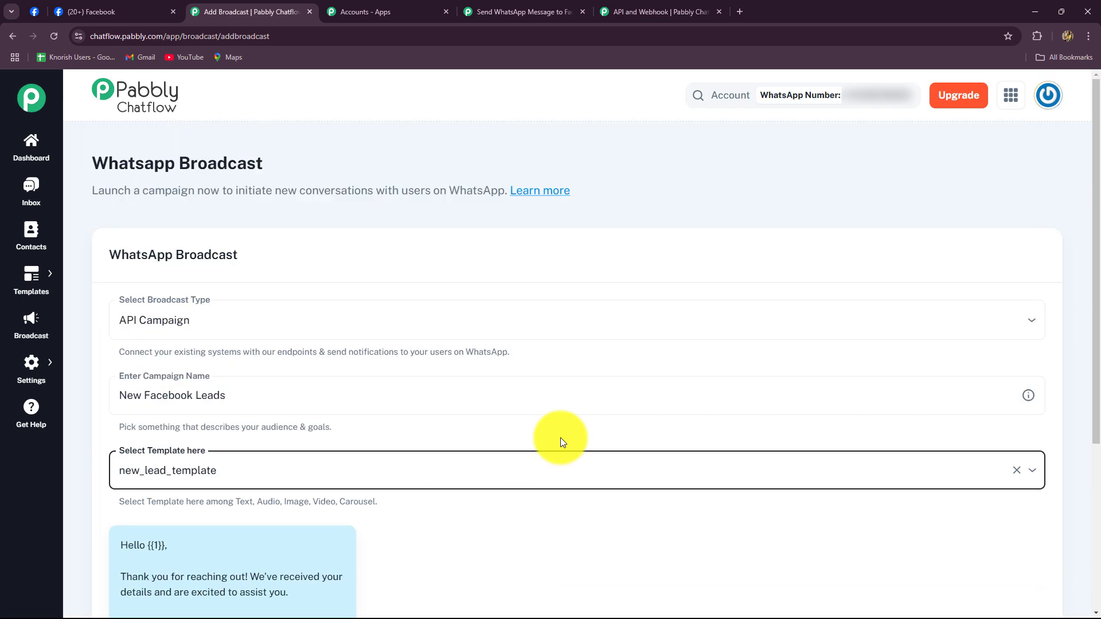
{"action": "scroll", "coordinate": [305, 364], "scroll_direction": "down", "scroll_amount": 5}
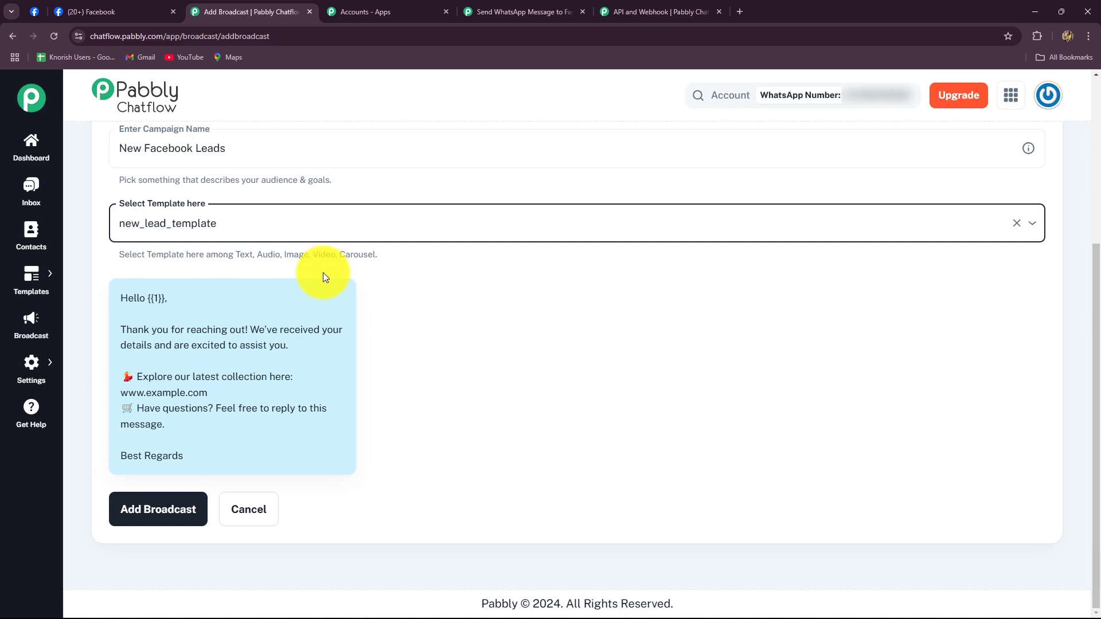
{"action": "scroll", "coordinate": [412, 373], "scroll_direction": "up", "scroll_amount": 3}
{"action": "scroll", "coordinate": [411, 369], "scroll_direction": "down", "scroll_amount": 3}
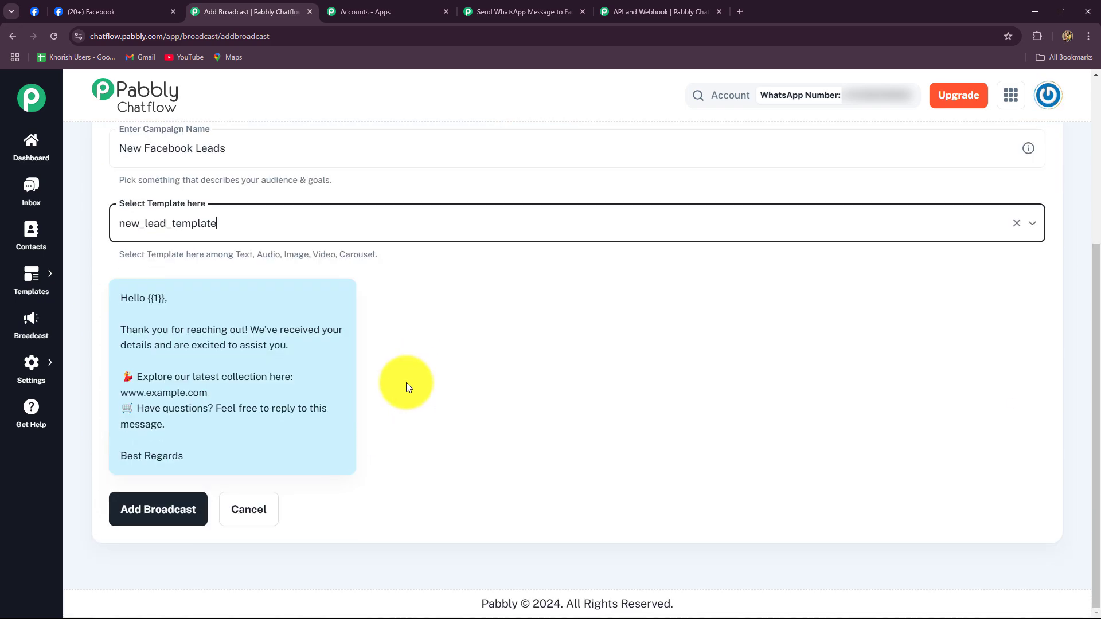
{"action": "left_click", "coordinate": [160, 513]}
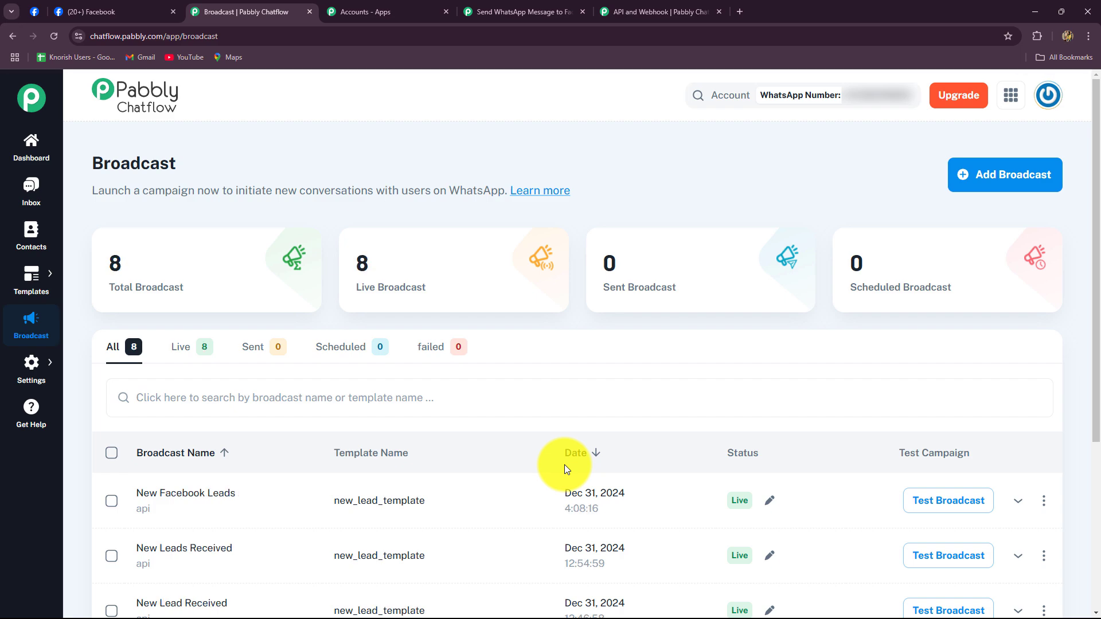
Copy the New Facebook Leads test JSON payload and paste it into Pabbly Connect's request Body
{"action": "scroll", "coordinate": [510, 462], "scroll_direction": "down", "scroll_amount": 4}
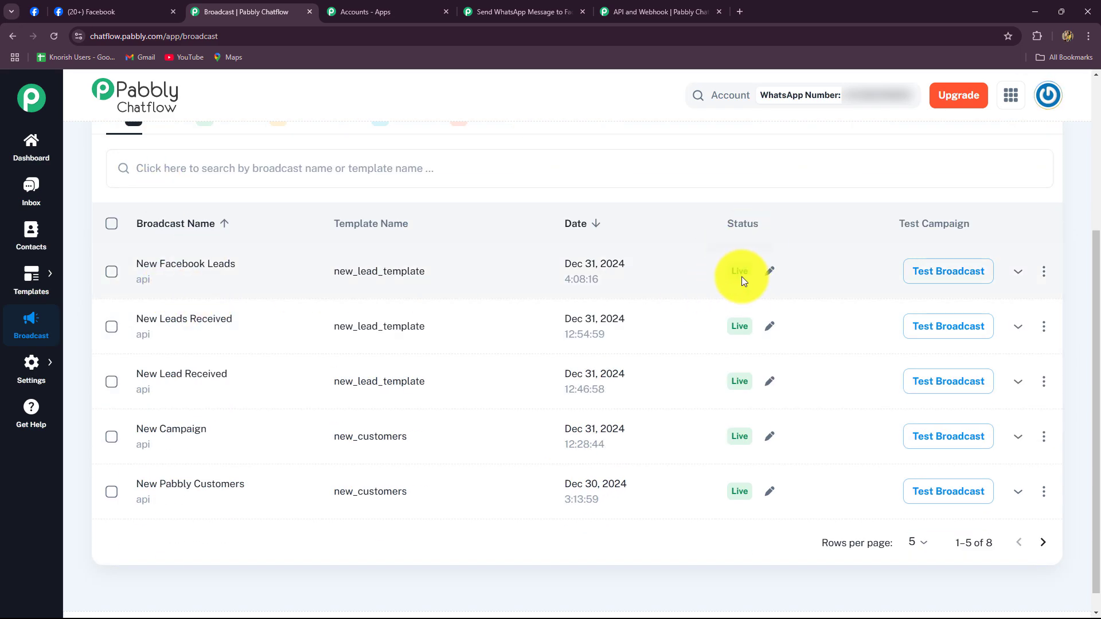
{"action": "left_click", "coordinate": [922, 280]}
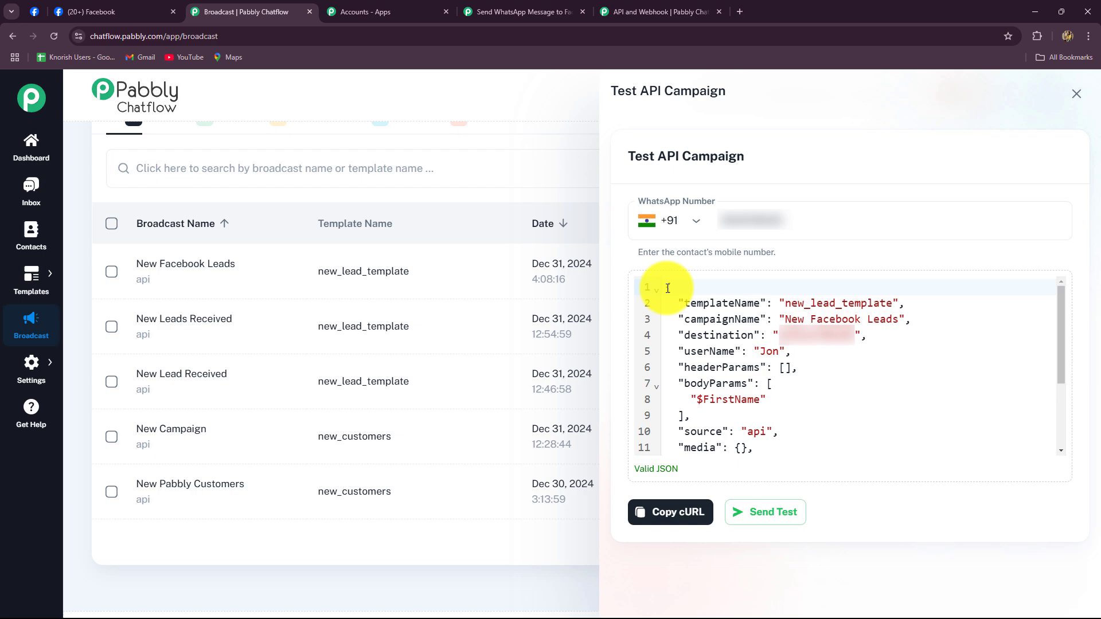
{"action": "left_click_drag", "start_coordinate": [667, 287], "coordinate": [758, 464]}
{"action": "key", "text": "ctrl+c"}
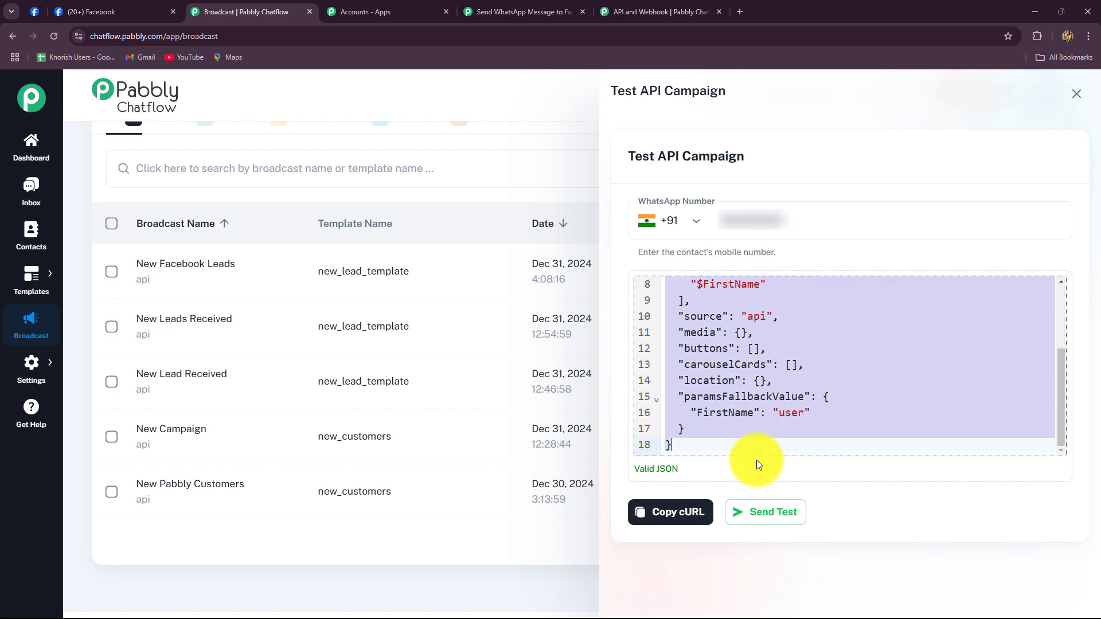
{"action": "left_click", "coordinate": [516, 12]}
{"action": "left_click", "coordinate": [313, 262]}
{"action": "key", "text": "ctrl+v"}
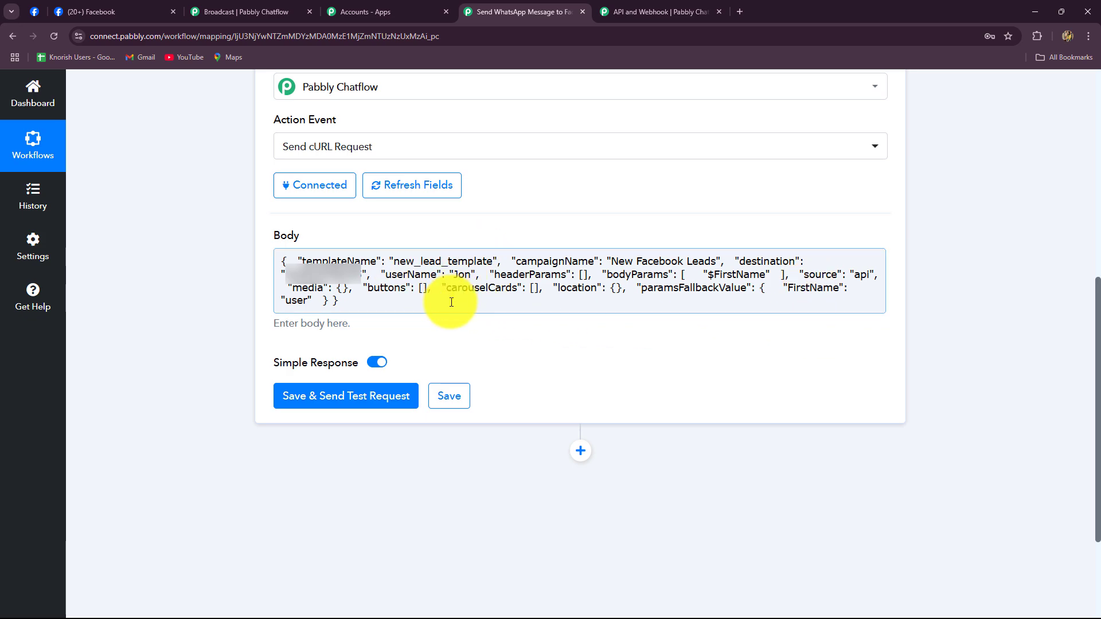
In the Body, replace the hard-coded destination number with Facebook Lead Ads' Res4 Phone Number
{"action": "left_click", "coordinate": [547, 276]}
{"action": "left_click", "coordinate": [223, 297]}
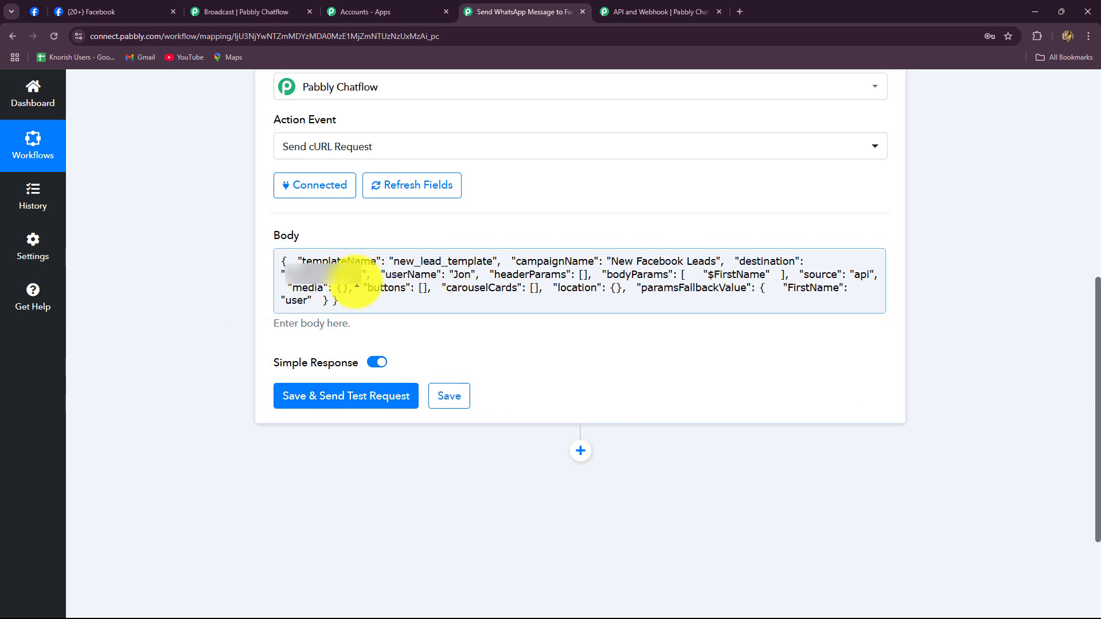
{"action": "left_click_drag", "start_coordinate": [362, 274], "coordinate": [286, 271]}
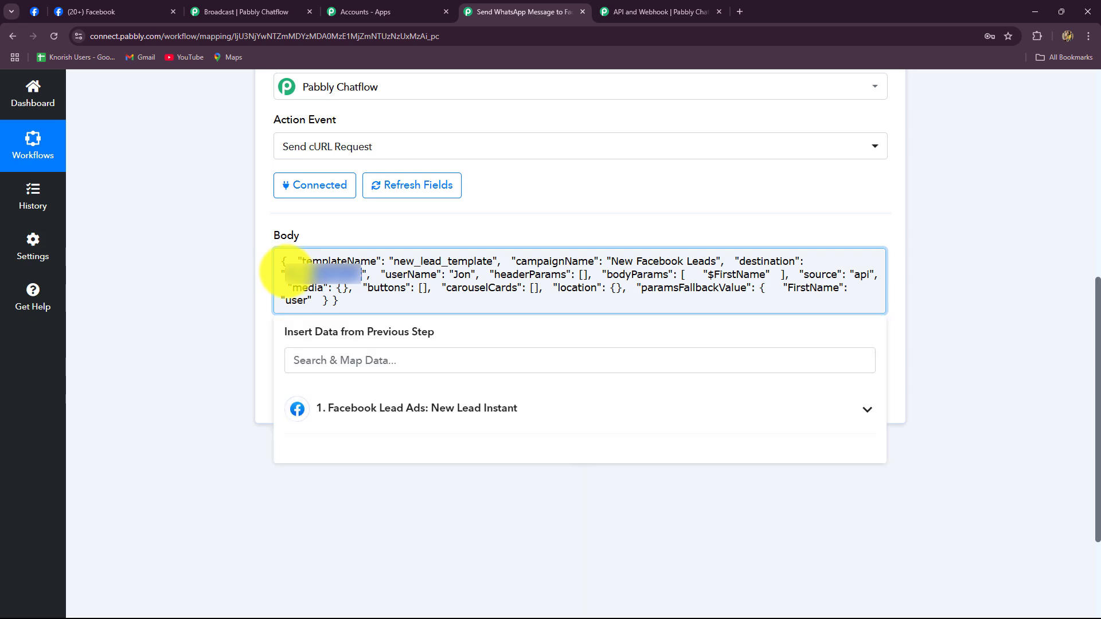
{"action": "key", "text": "BackSpace"}
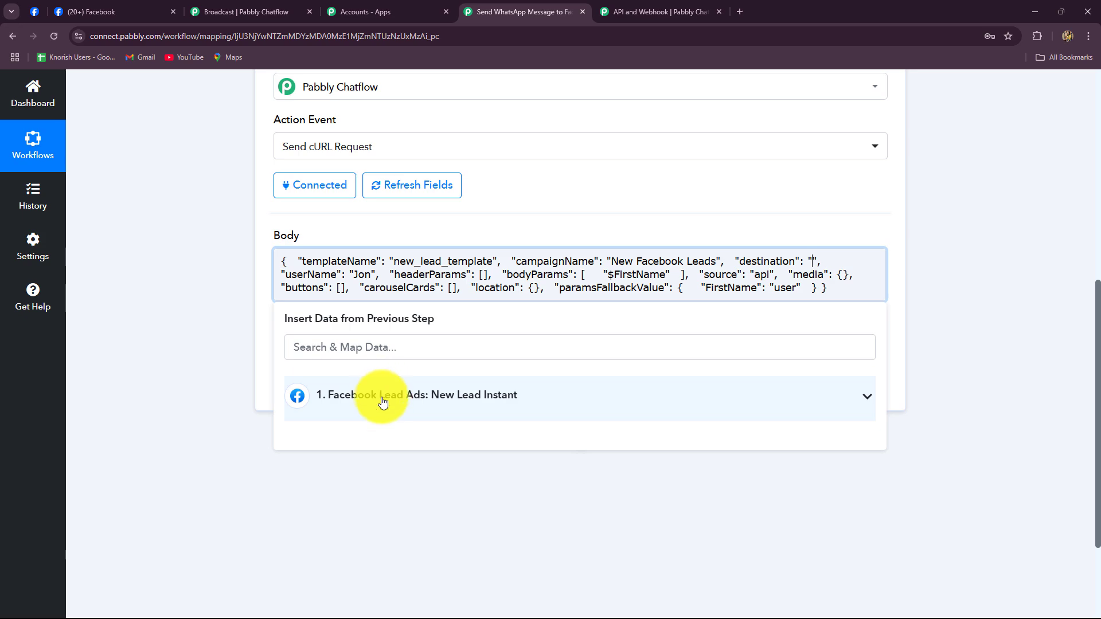
{"action": "left_click", "coordinate": [383, 403]}
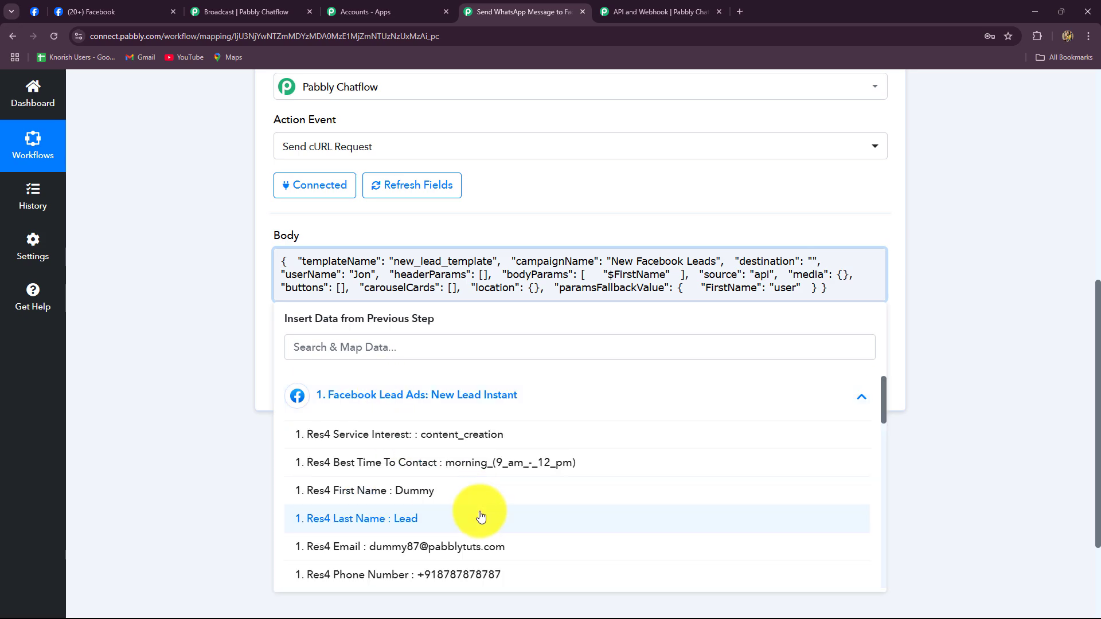
{"action": "scroll", "coordinate": [461, 525], "scroll_direction": "down", "scroll_amount": 1}
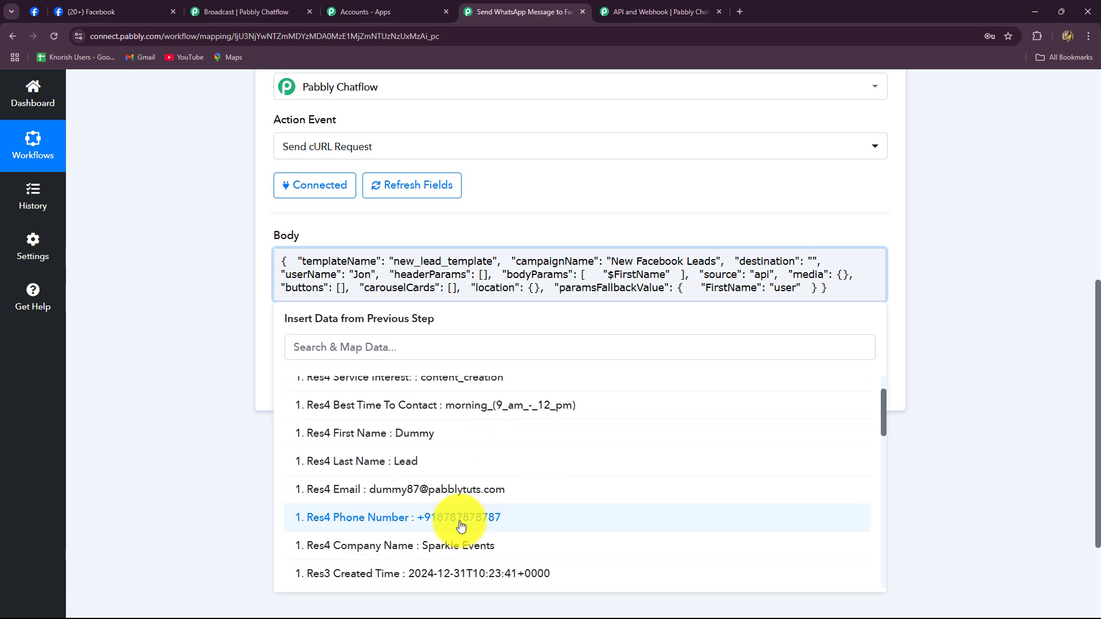
{"action": "left_click", "coordinate": [428, 518]}
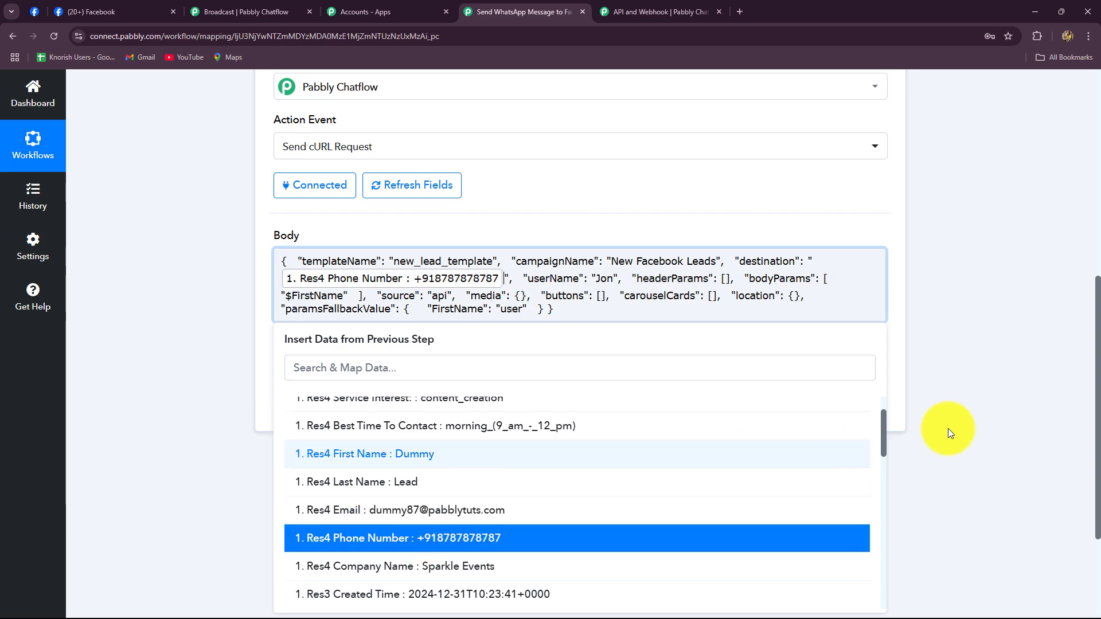
{"action": "left_click", "coordinate": [956, 429]}
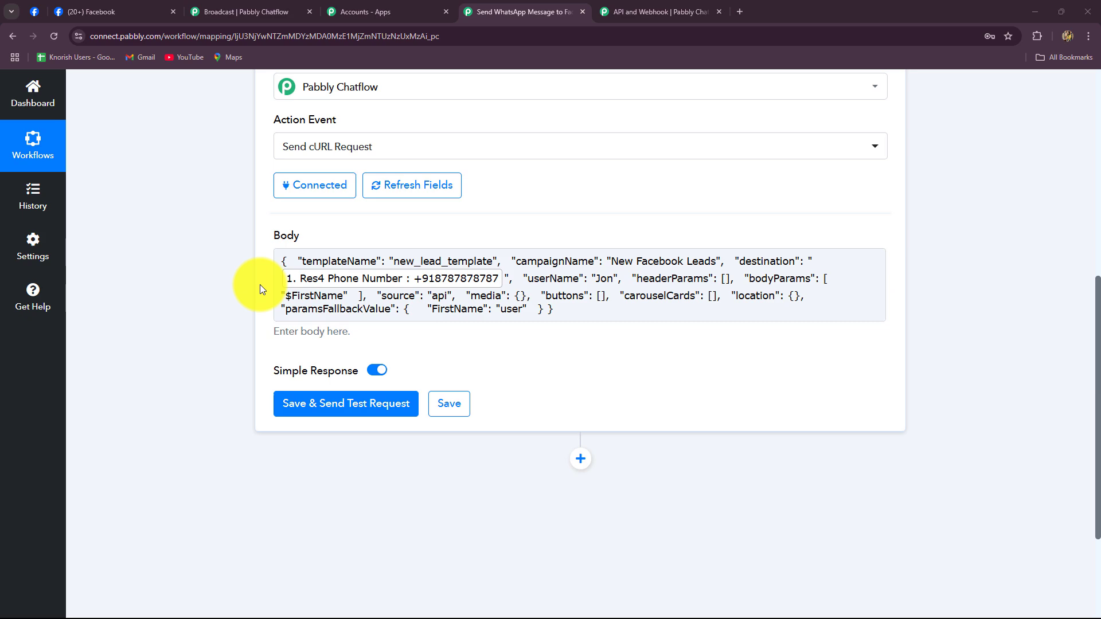
{"action": "left_click", "coordinate": [468, 281]}
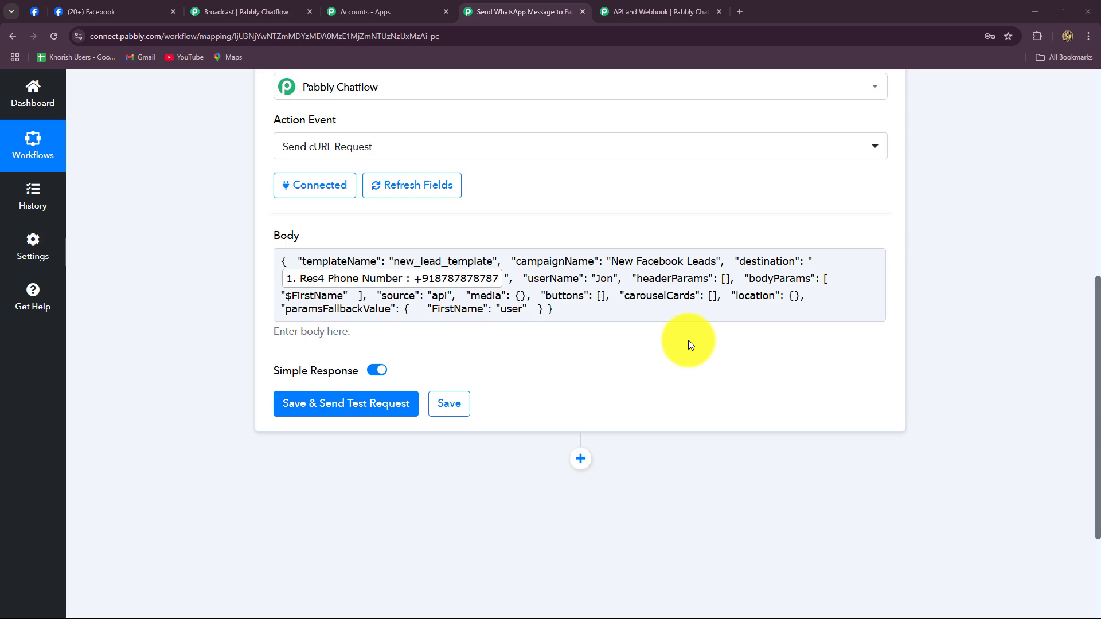
Replace the sample userName Jon with the lead's First Name and Last Name fields
{"action": "left_click", "coordinate": [614, 277]}
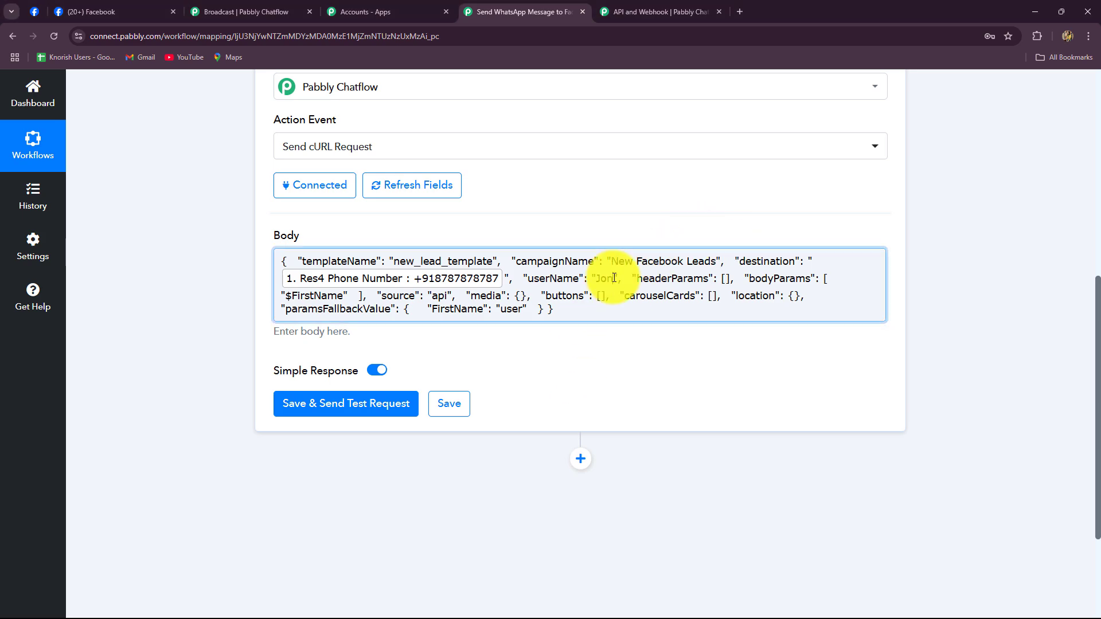
{"action": "key", "text": "BackSpace"}
{"action": "key", "text": "BackSpace"}
{"action": "key", "text": "BackSpace"}
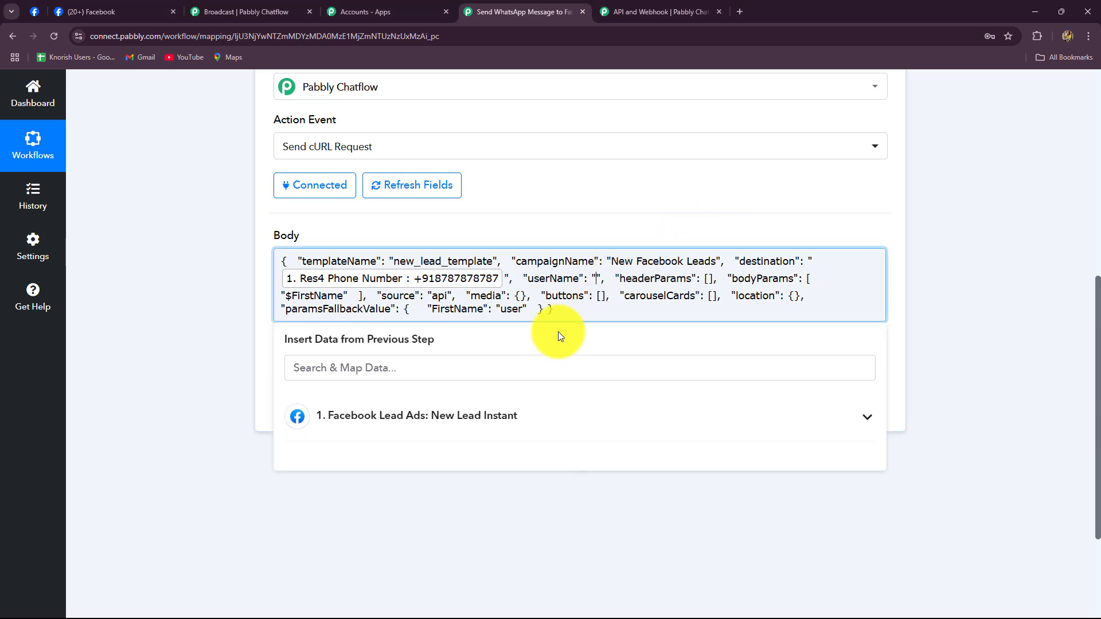
{"action": "left_click", "coordinate": [455, 421]}
{"action": "scroll", "coordinate": [450, 509], "scroll_direction": "down", "scroll_amount": 2}
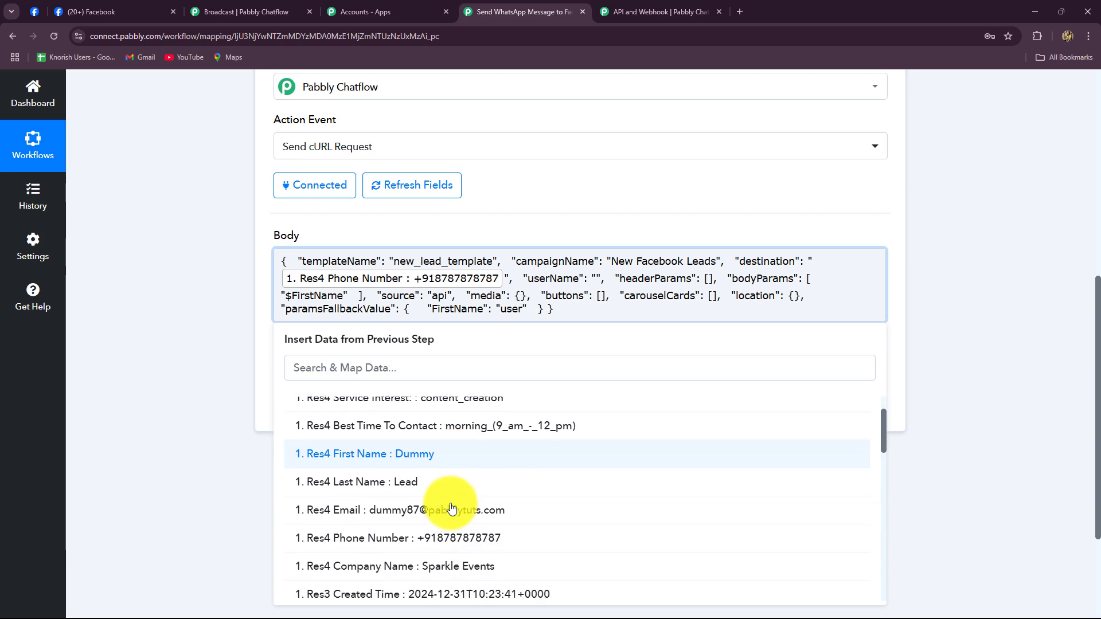
{"action": "left_click", "coordinate": [433, 456]}
{"action": "left_click", "coordinate": [428, 485]}
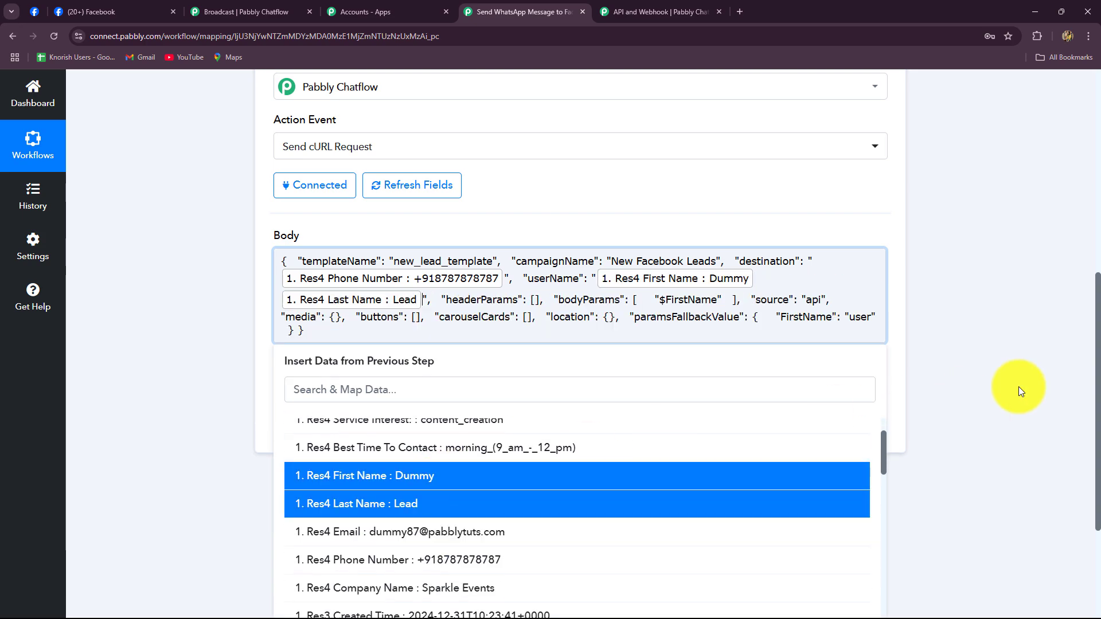
{"action": "left_click", "coordinate": [1015, 385]}
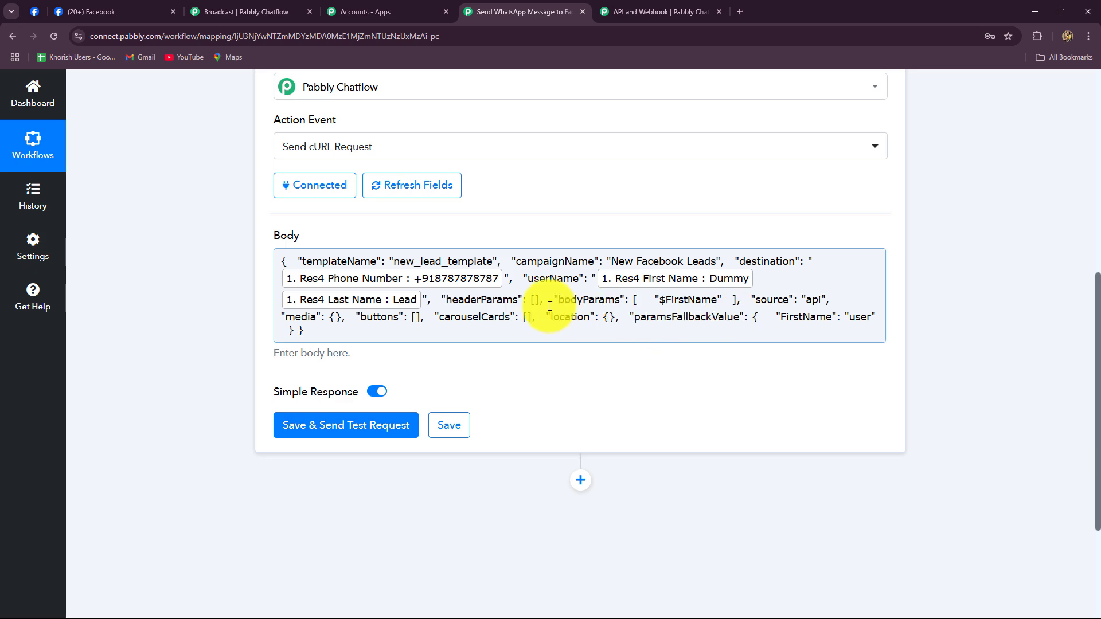
Replace the $FirstName placeholder in bodyParams with the lead's First Name field
{"action": "left_click_drag", "start_coordinate": [721, 304], "coordinate": [660, 304]}
{"action": "key", "text": "BackSpace"}
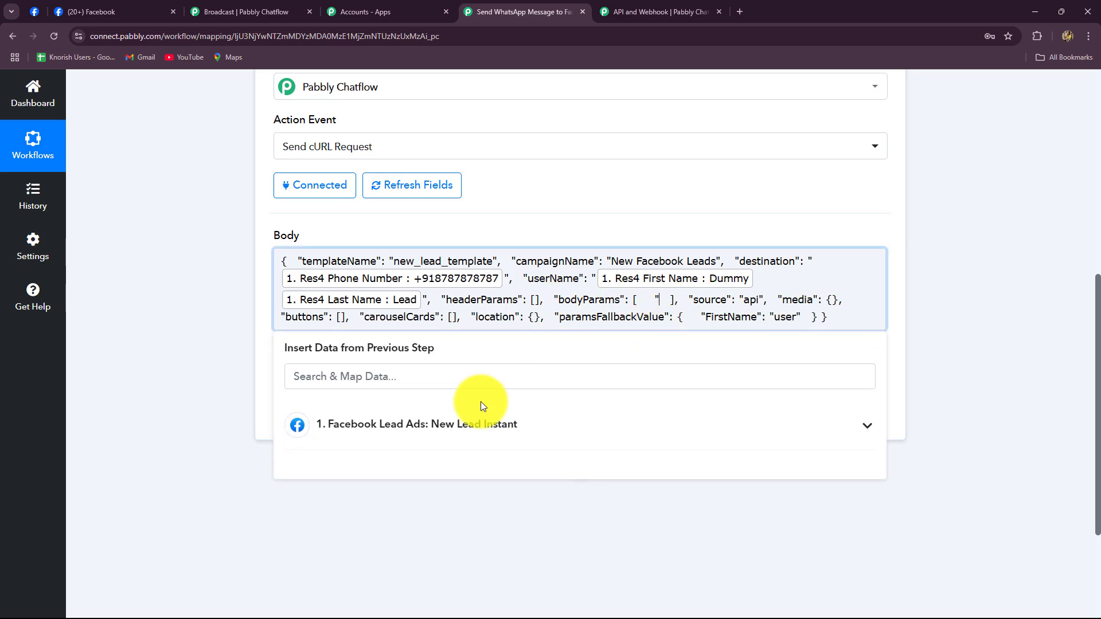
{"action": "left_click", "coordinate": [467, 424]}
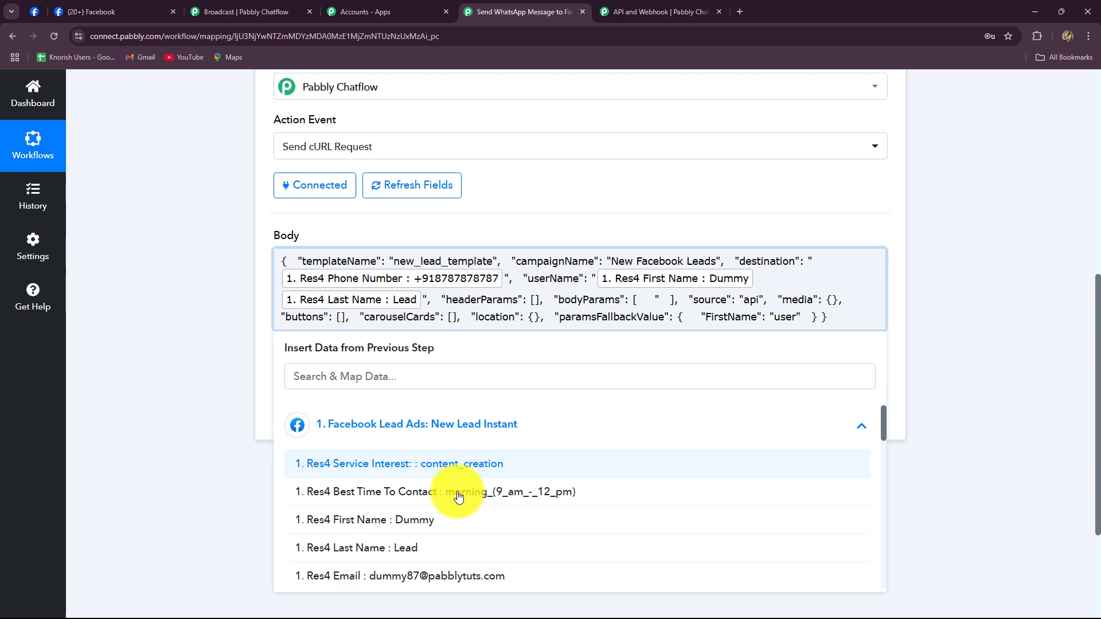
{"action": "left_click", "coordinate": [438, 521]}
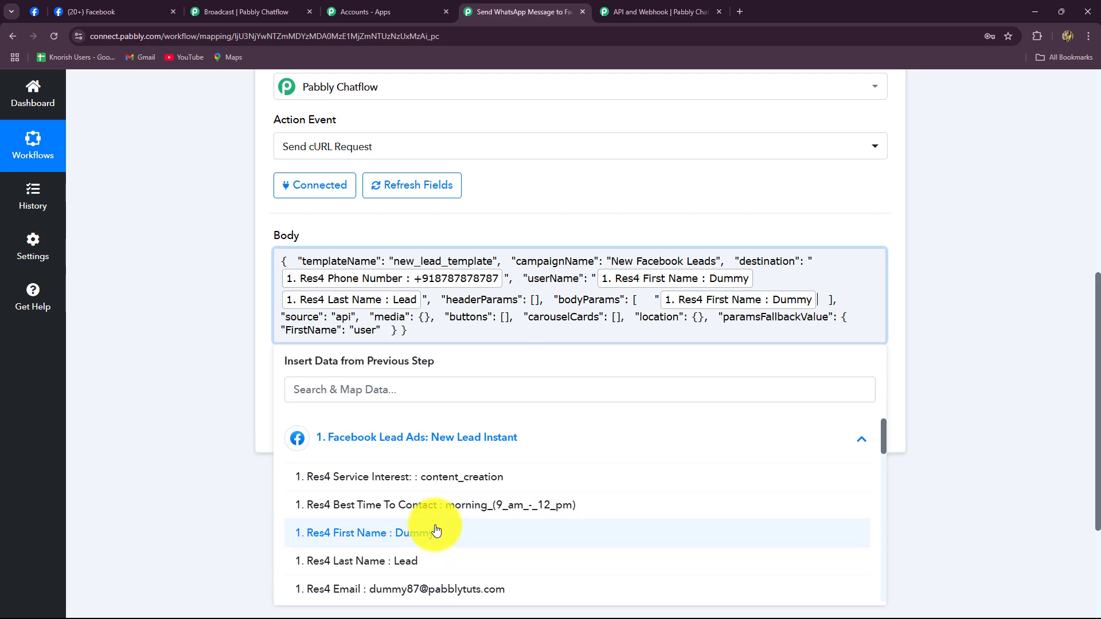
{"action": "left_click", "coordinate": [222, 380]}
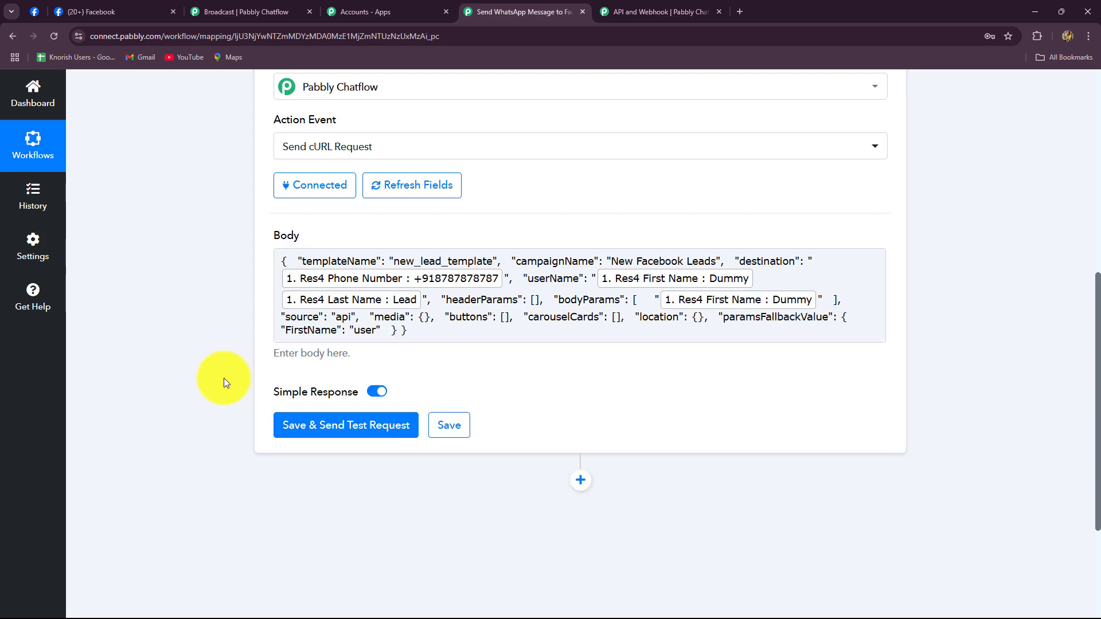
Save and send a test request, confirming the message status is accepted
{"action": "left_click", "coordinate": [325, 435]}
{"action": "scroll", "coordinate": [1066, 467], "scroll_direction": "down", "scroll_amount": 2}
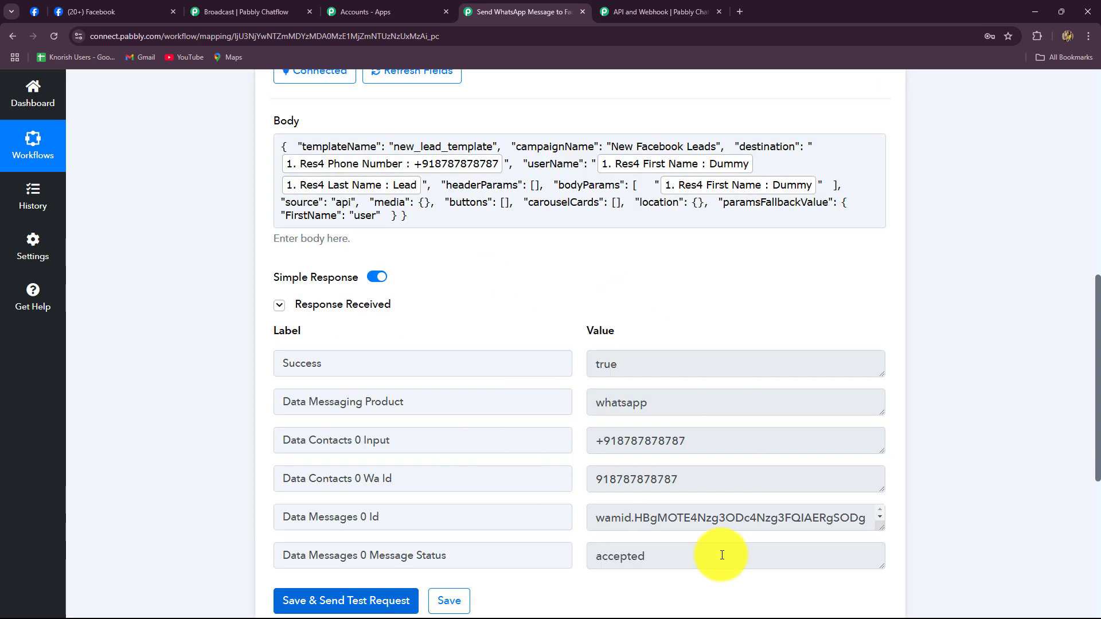
{"action": "left_click_drag", "start_coordinate": [686, 553], "coordinate": [596, 559]}
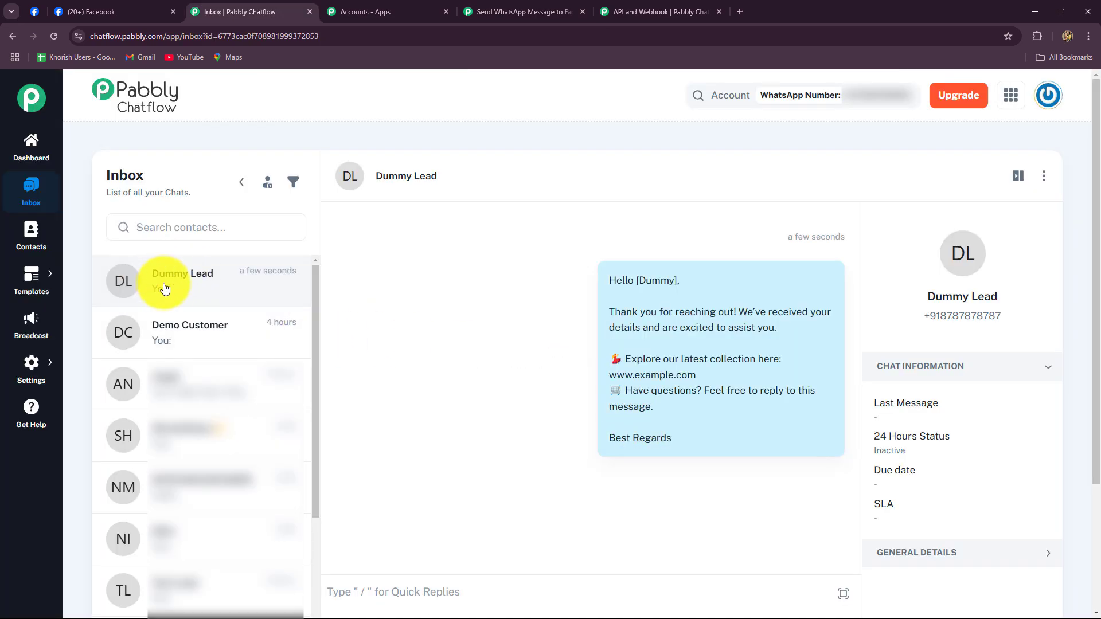
Check the Chatflow inbox chat for the welcome message greeting the lead by first name
{"action": "mouse_move", "coordinate": [700, 314]}
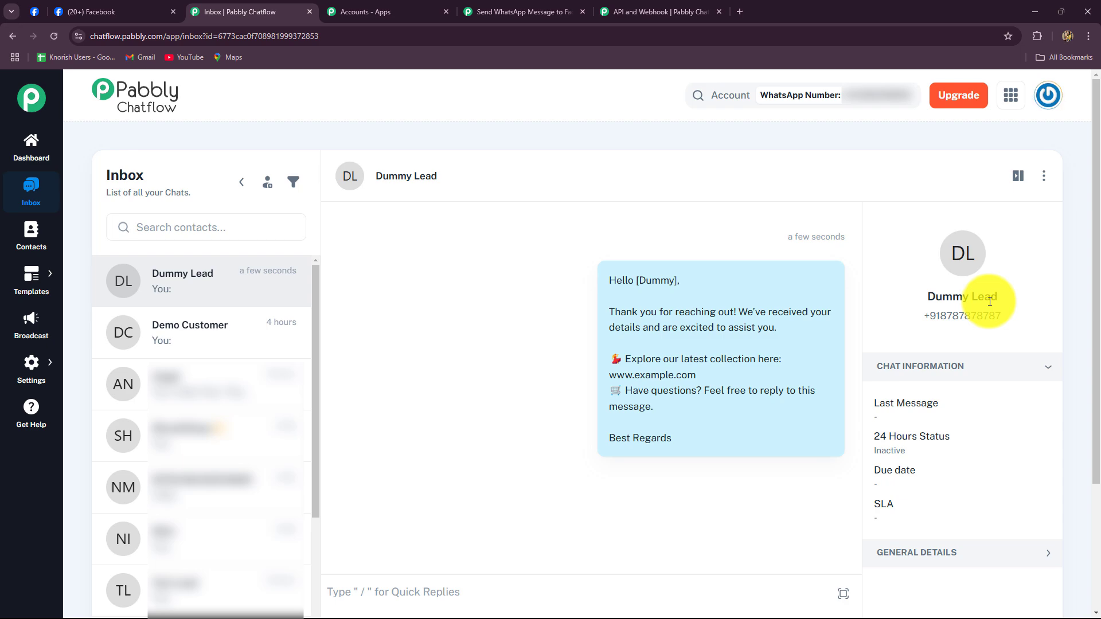
{"action": "mouse_move", "coordinate": [658, 283]}
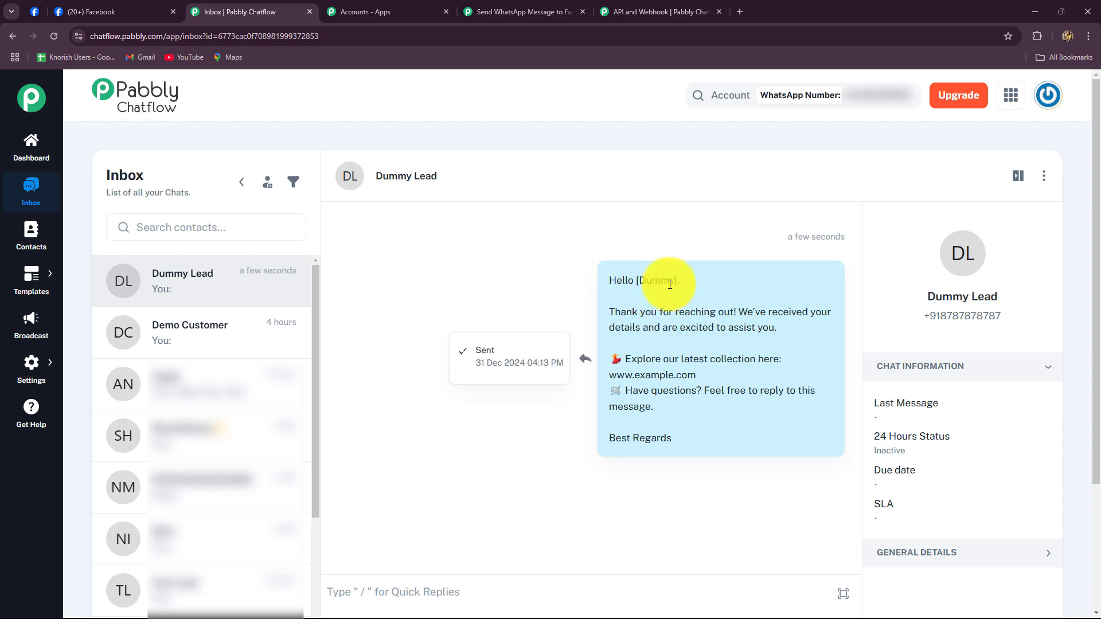
{"action": "left_click_drag", "start_coordinate": [680, 284], "coordinate": [633, 290]}
{"action": "left_click", "coordinate": [633, 296]}
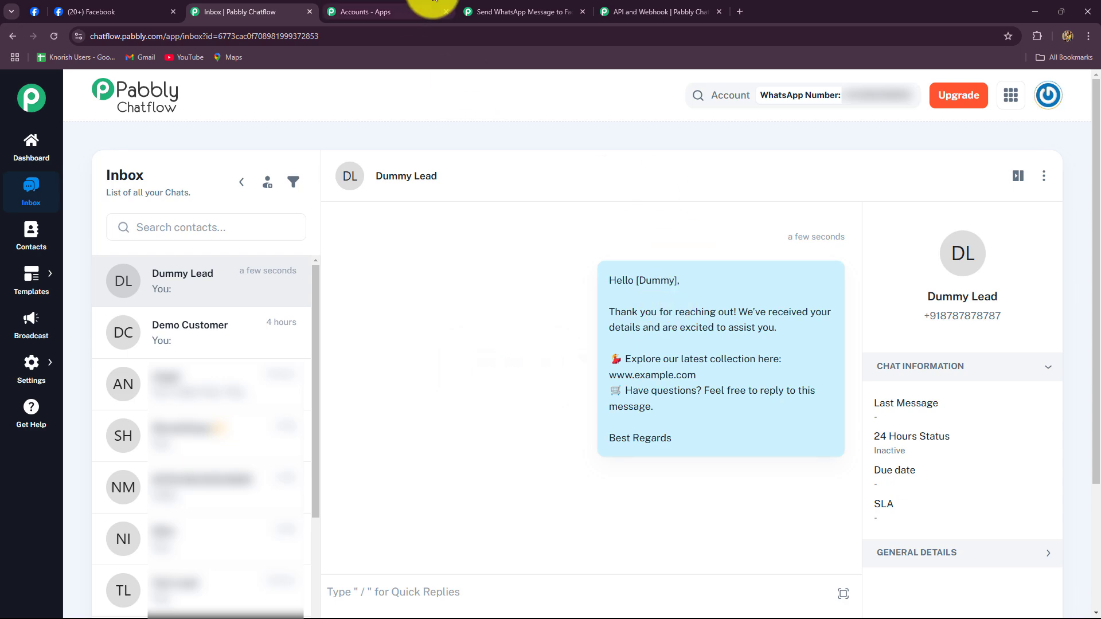
Return to the Pabbly Connect workflow and collapse the Pabbly Chatflow action step
{"action": "left_click", "coordinate": [513, 8]}
{"action": "scroll", "coordinate": [960, 398], "scroll_direction": "up", "scroll_amount": 8}
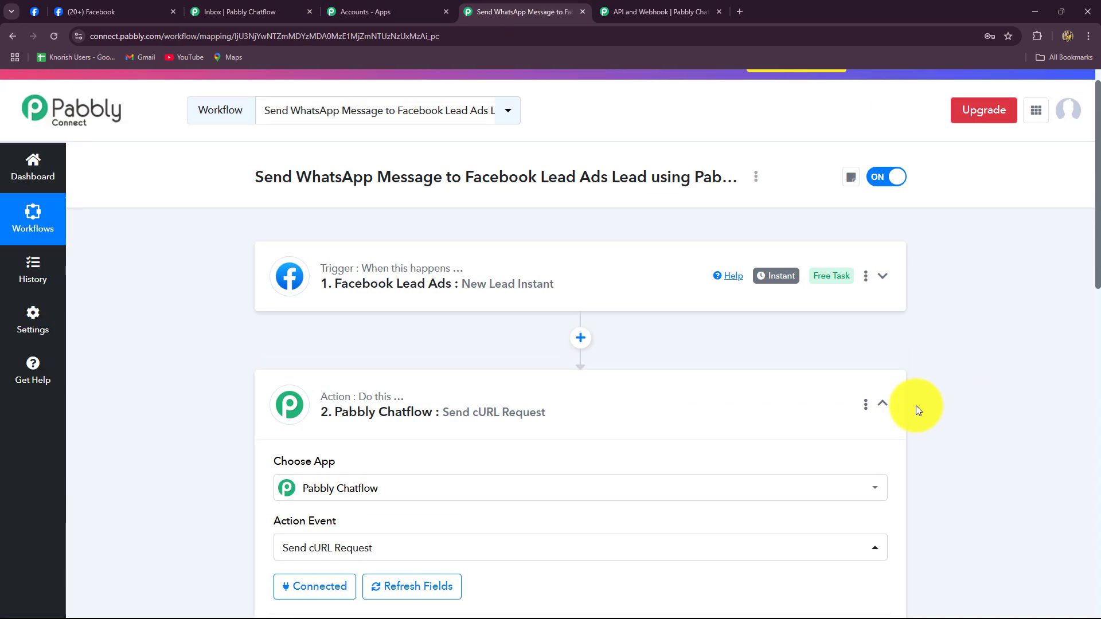
{"action": "left_click", "coordinate": [893, 404]}
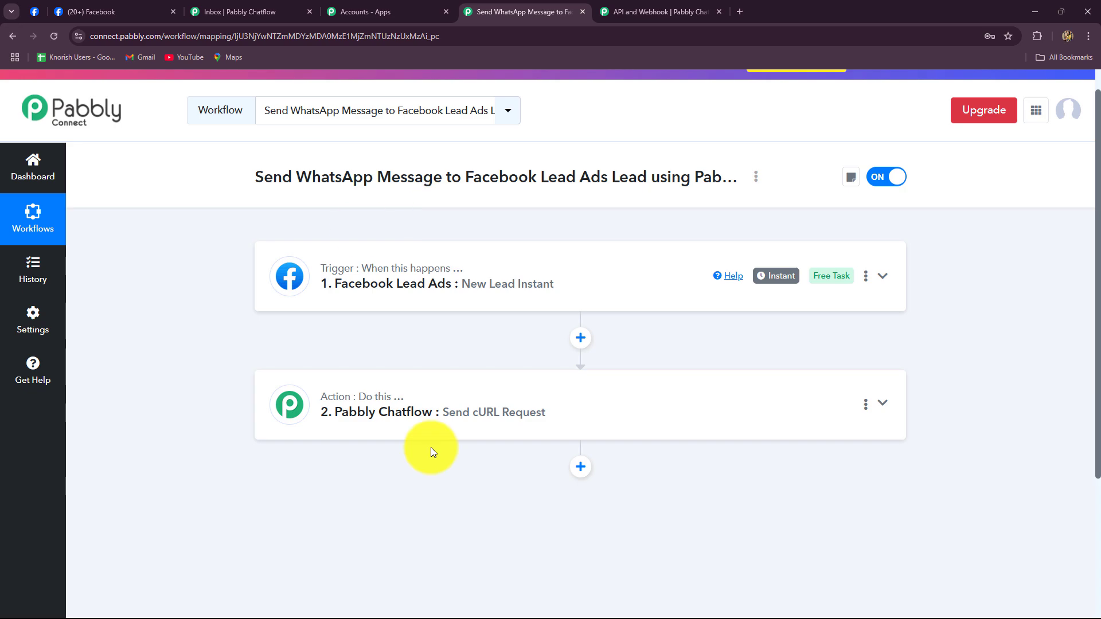